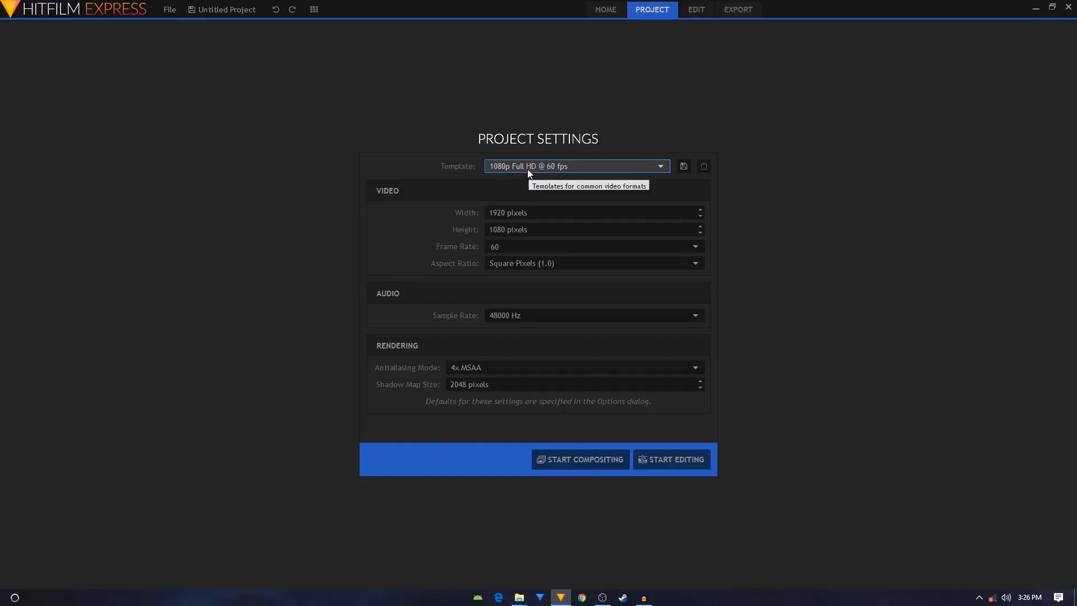
Choose the 1080p Full HD @ 60 fps project template and create a composite shot with a duration of 00:00:04:00.
click(529, 171)
click(528, 170)
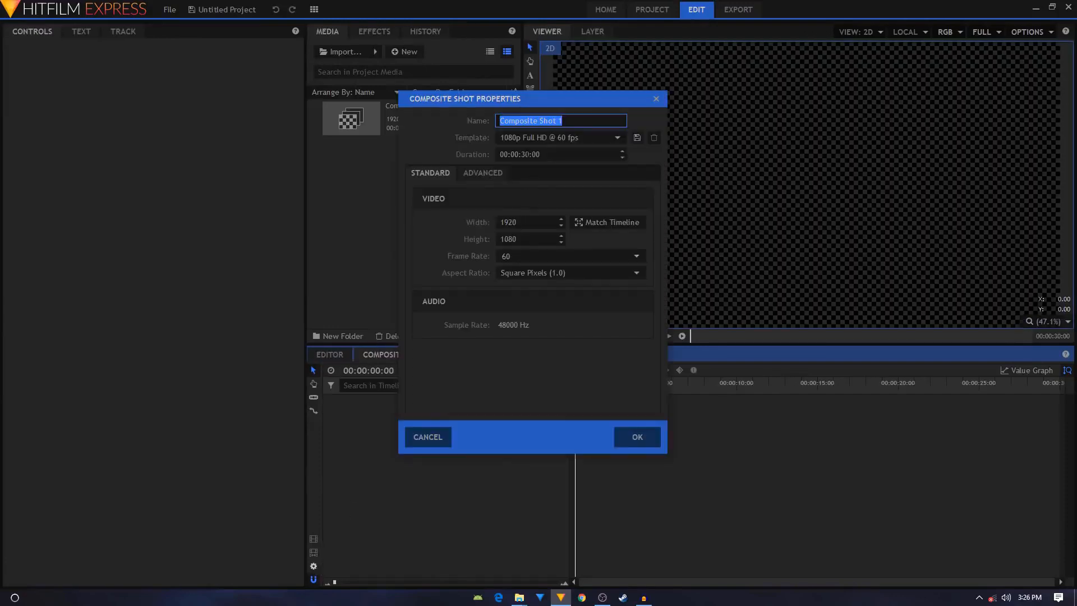
click(522, 154)
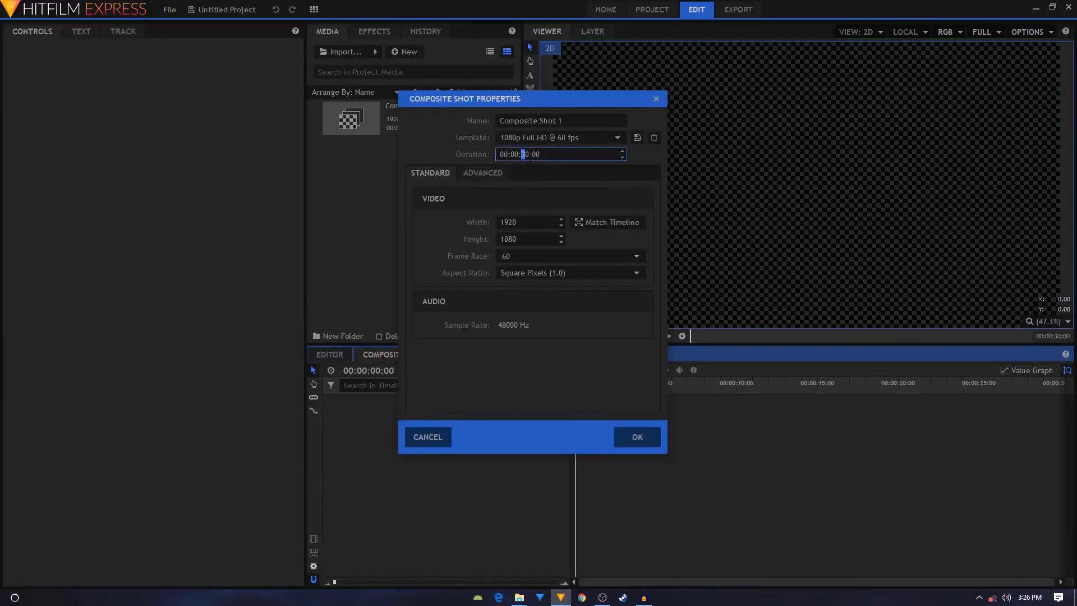
double_click(525, 154)
text(4)
click(638, 437)
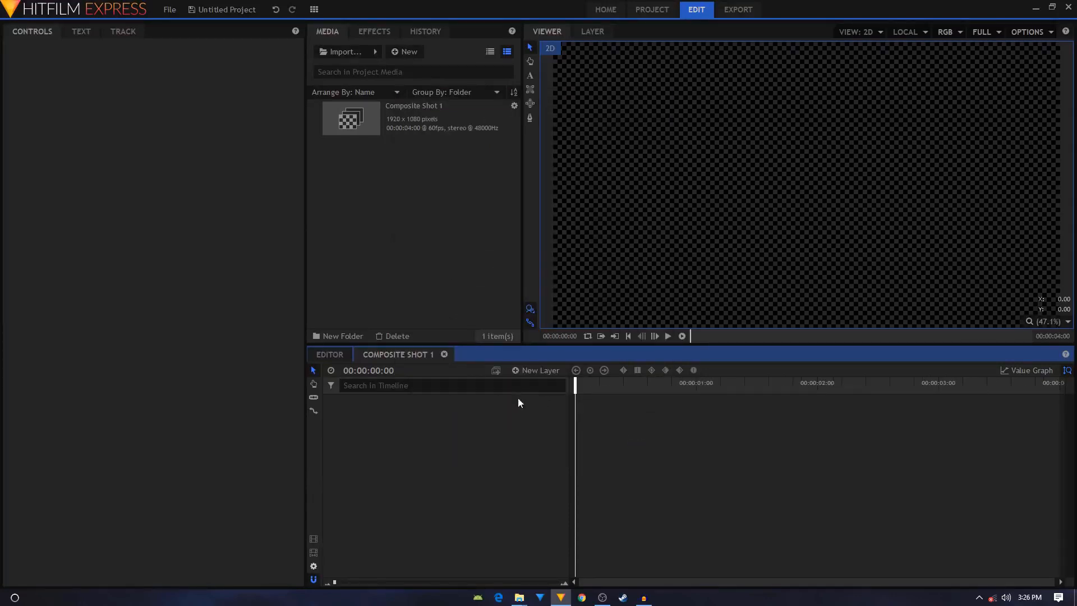
Create a plane layer named bg with the salmon pink color #ff7577.
click(533, 372)
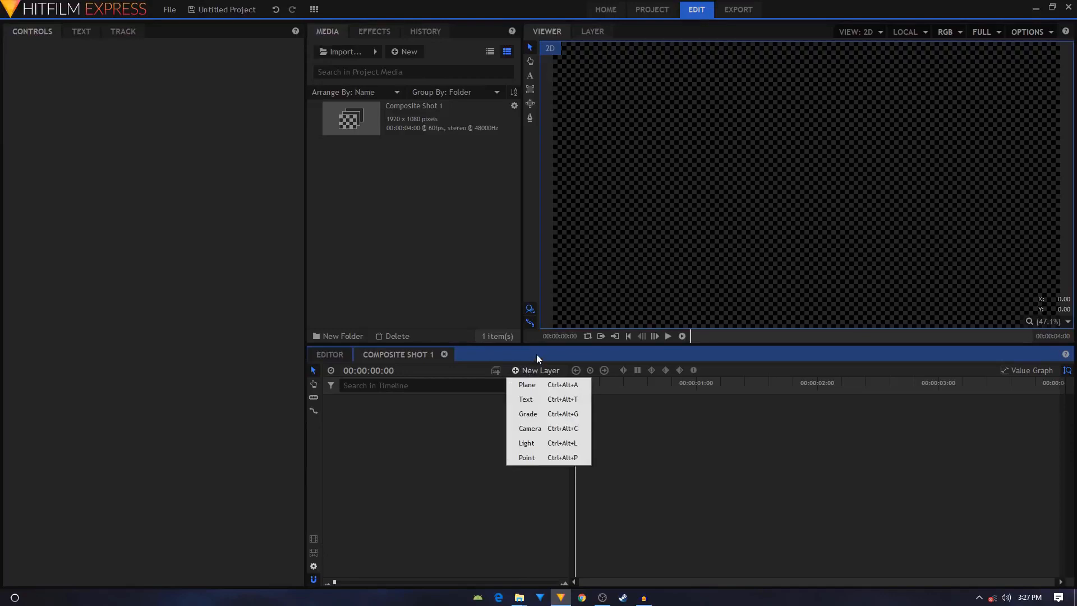
click(528, 385)
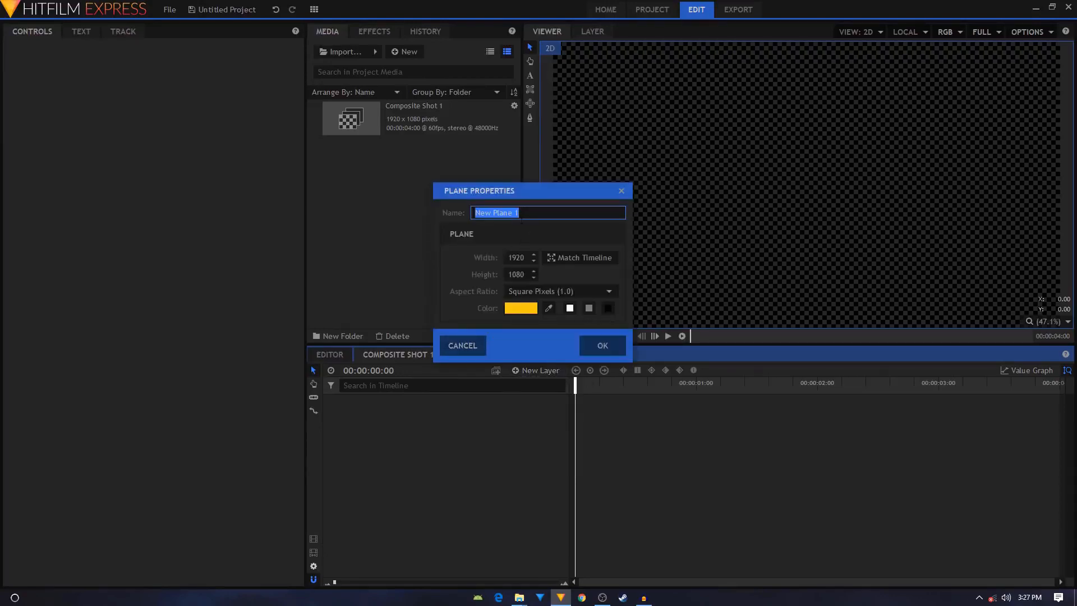
text(bg)
click(519, 310)
click(527, 224)
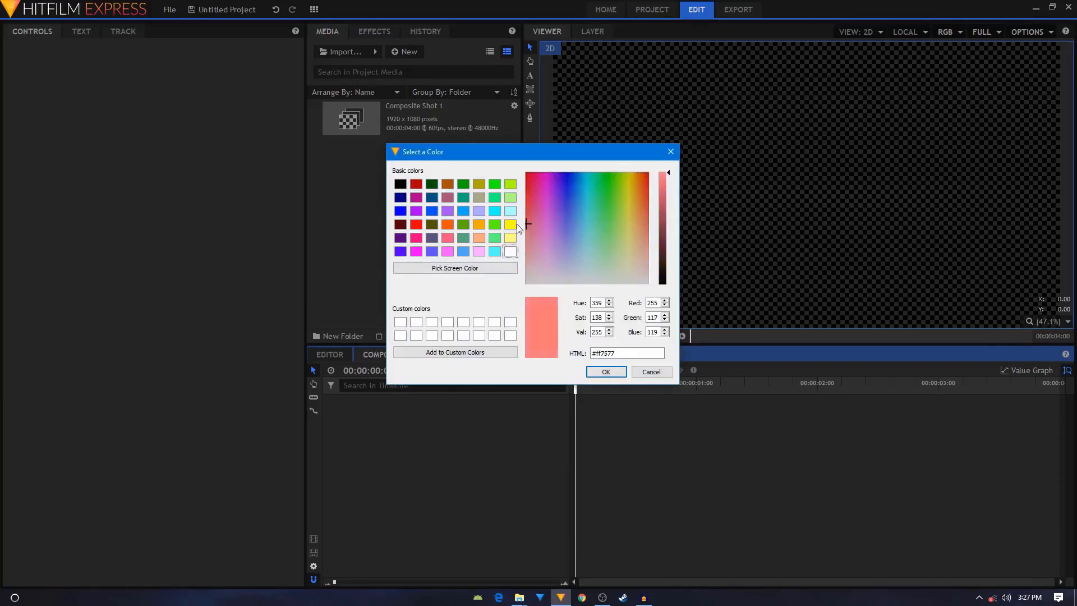
click(597, 371)
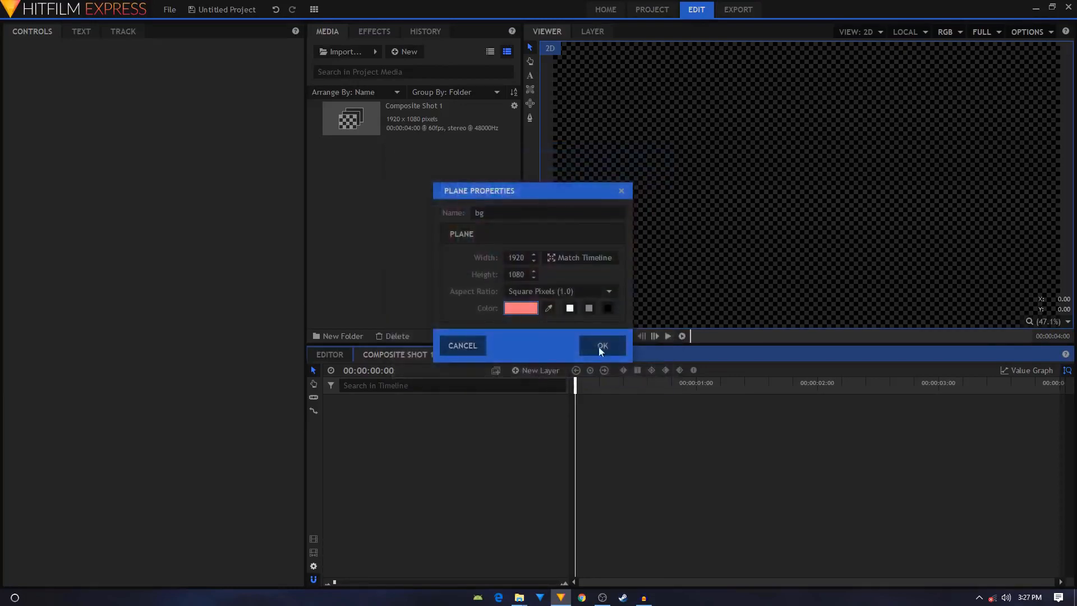
click(603, 346)
Create a second plane layer named circle wipe with the yellow color #ffd500.
click(540, 371)
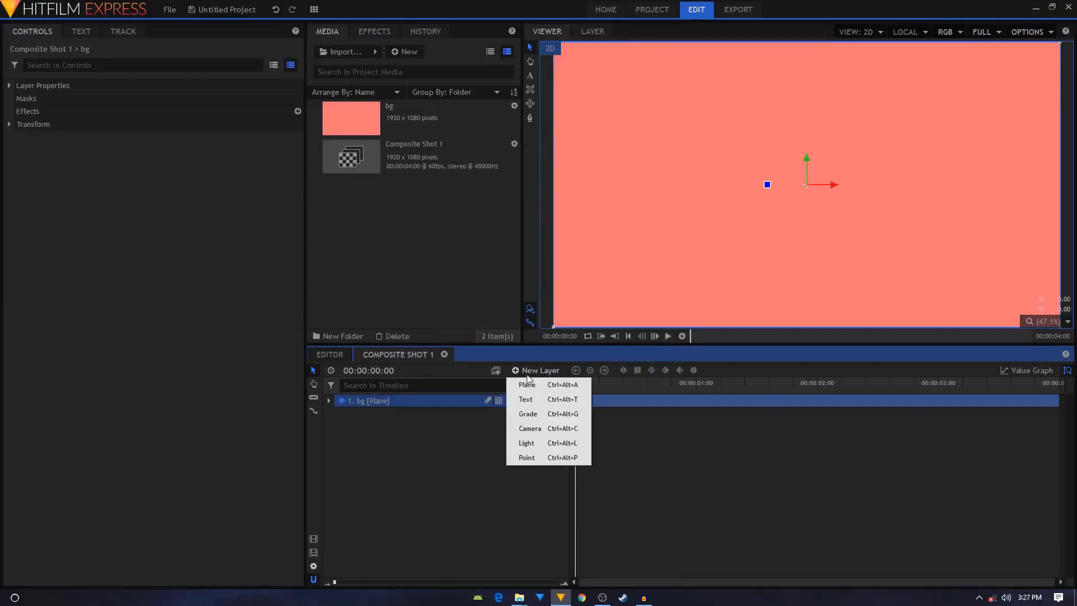
click(534, 384)
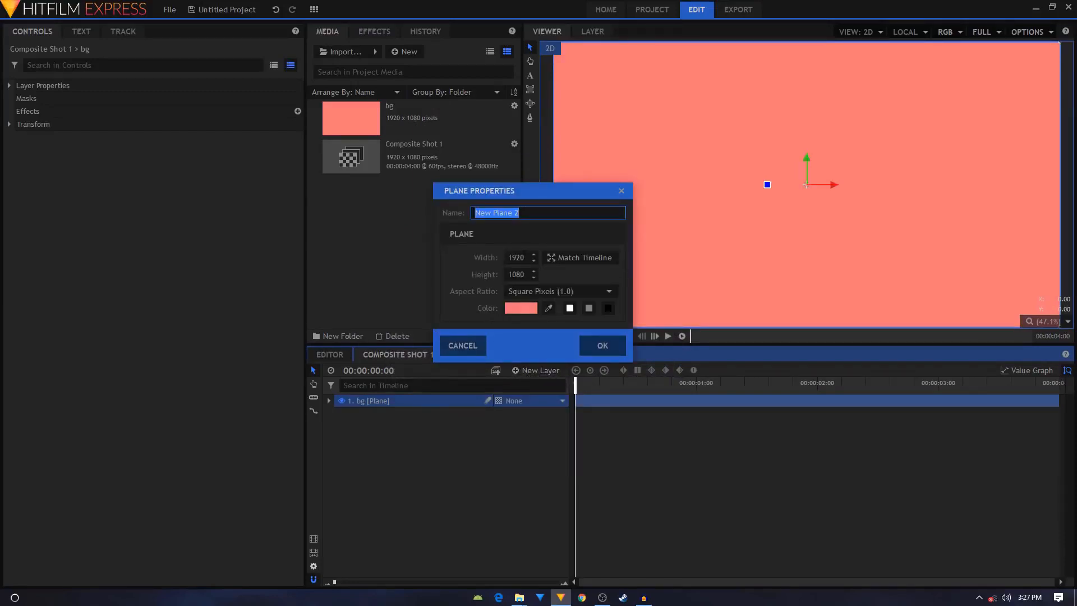
text(circle wipe)
click(530, 309)
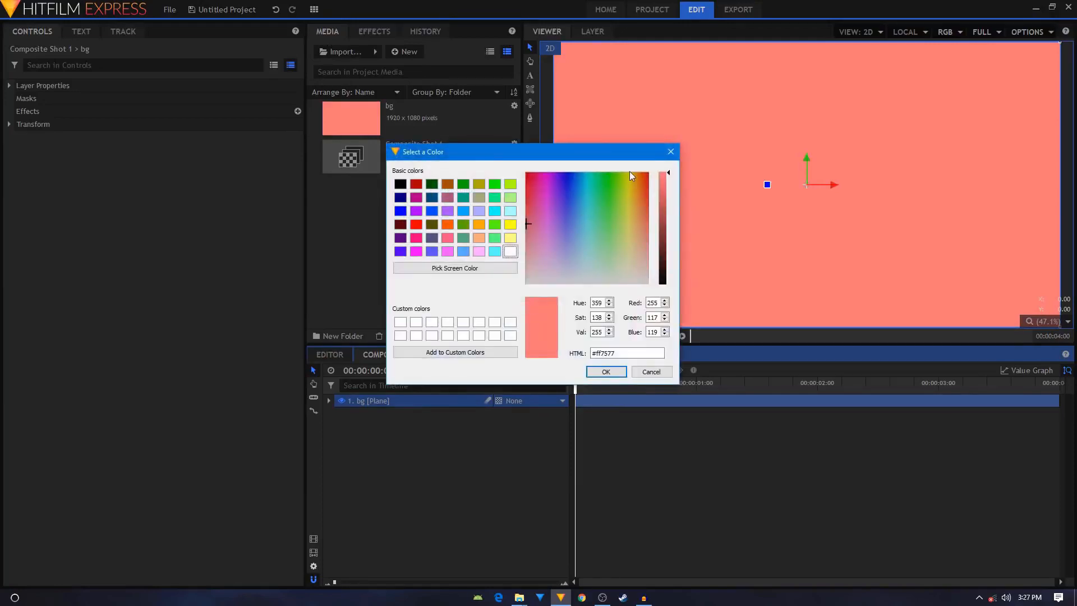
click(630, 173)
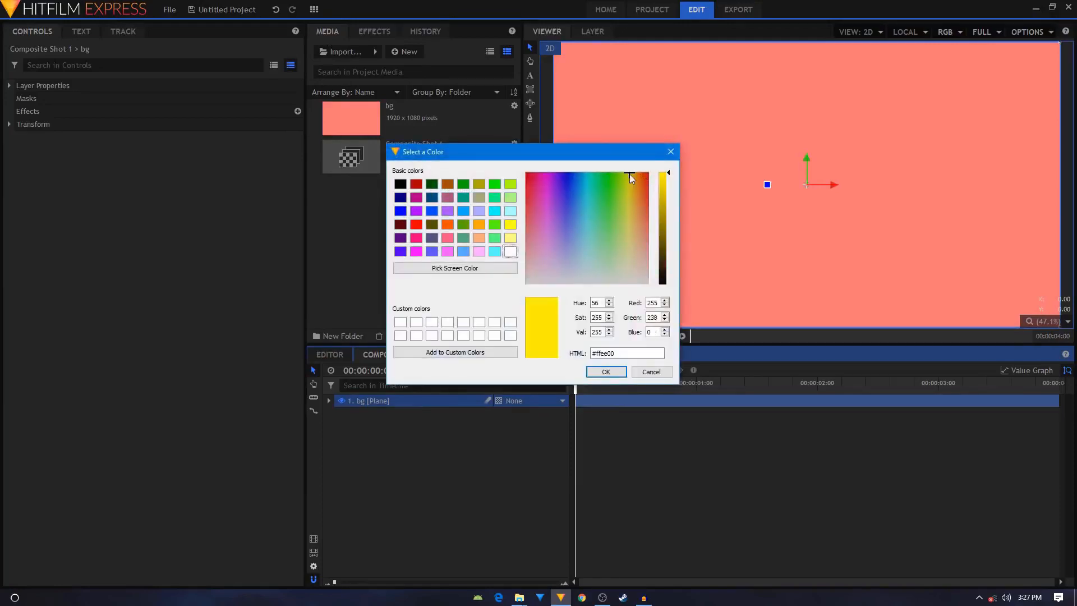
click(630, 172)
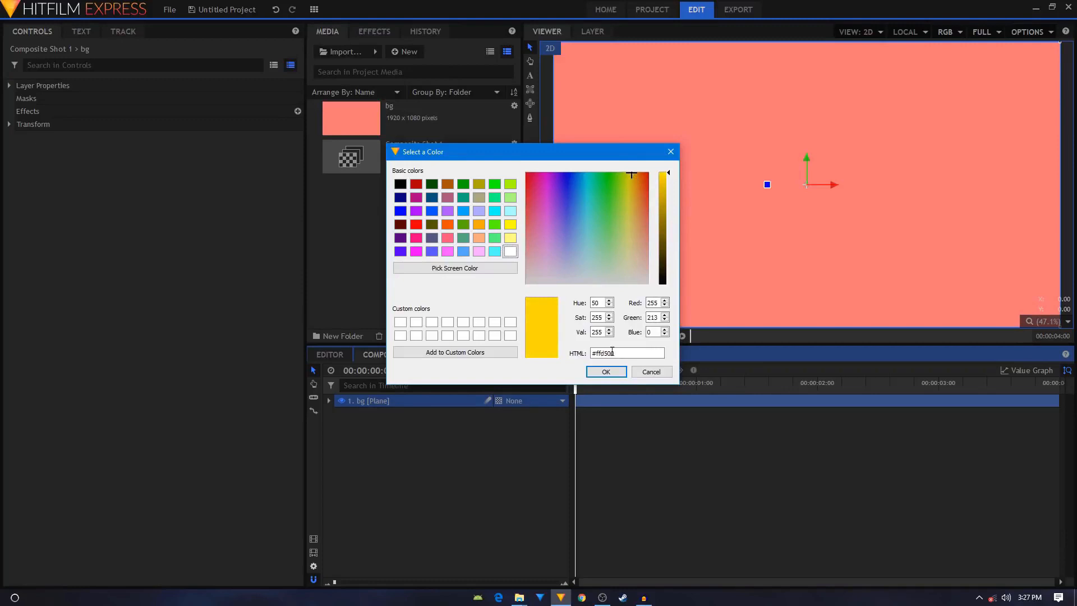
click(606, 371)
click(607, 348)
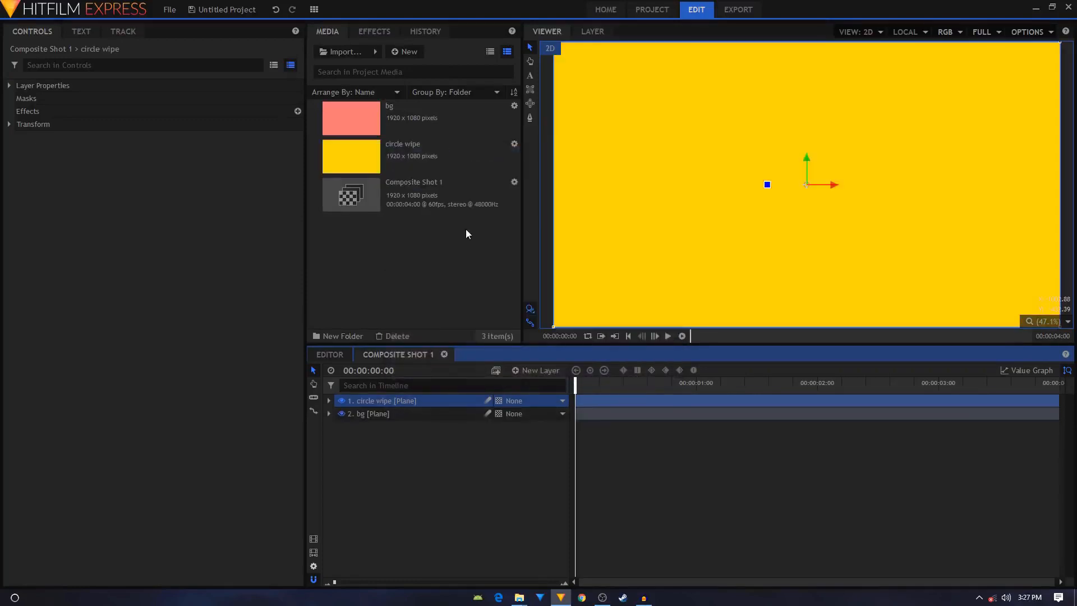
Find the Polar Warp effect and apply it to the circle wipe layer.
scroll(882, 156, down, 2)
scroll(881, 156, up, 1)
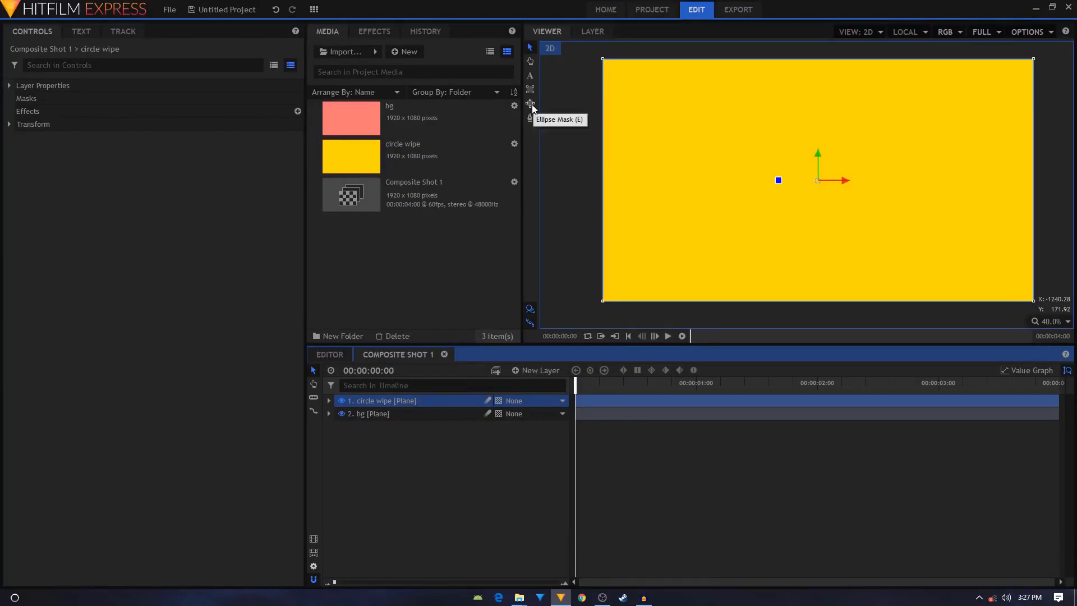
click(374, 31)
click(371, 52)
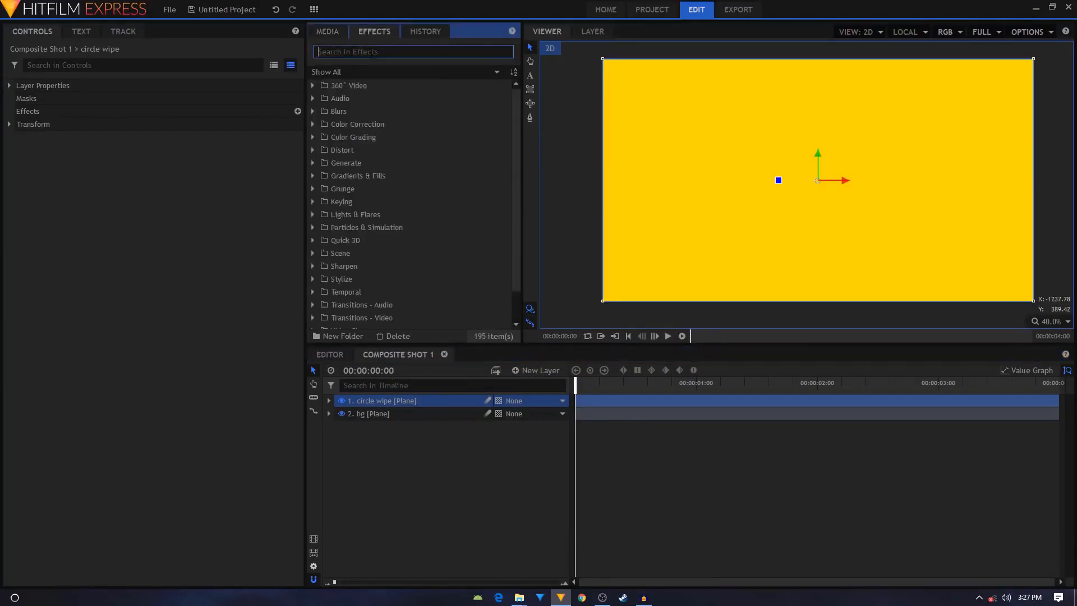
text(pola)
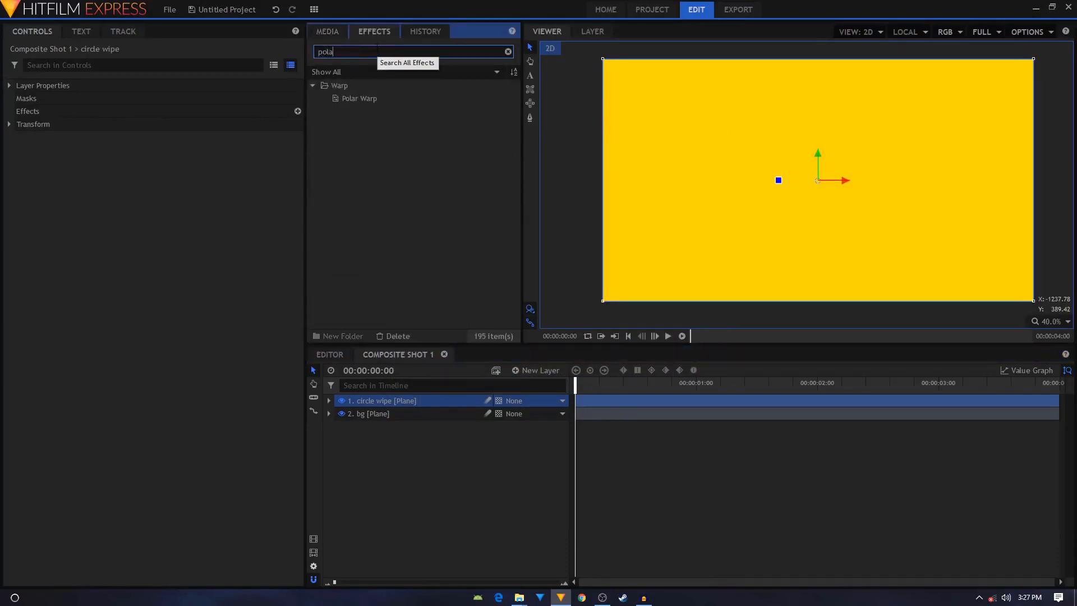
drag(364, 98, 383, 401)
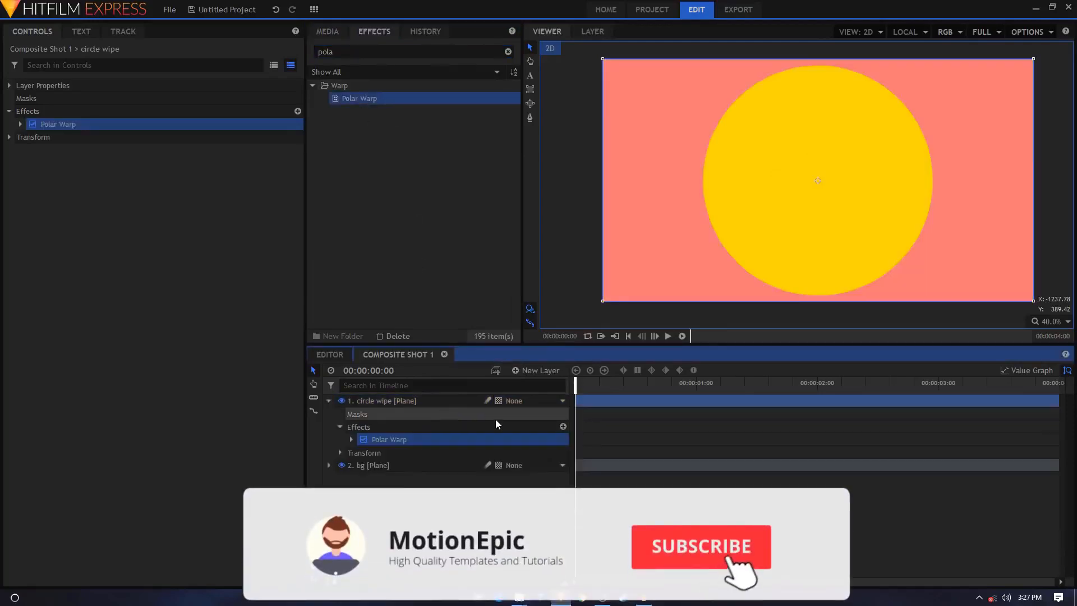
Enable keyframing for the circle wipe layer's Scale and set it to 0% at the start of the timeline.
click(339, 428)
drag(581, 389, 342, 436)
click(340, 440)
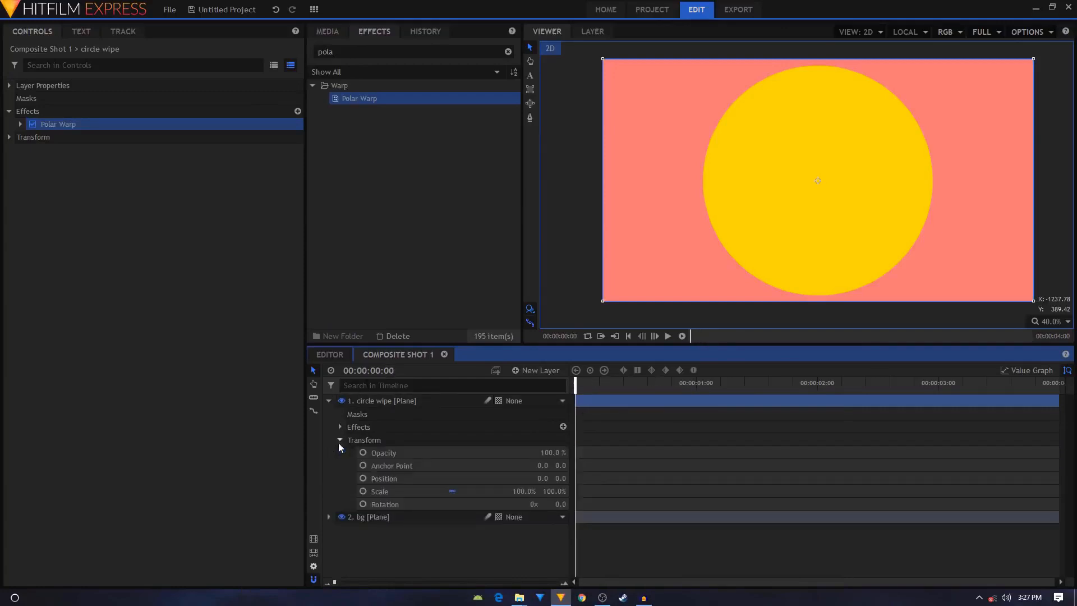
click(401, 492)
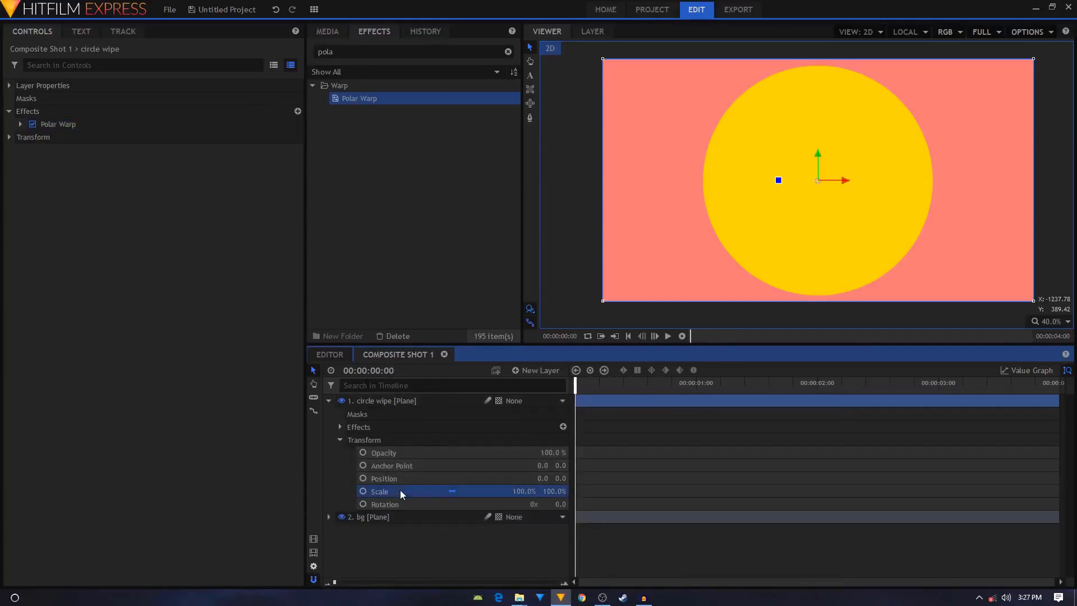
click(363, 492)
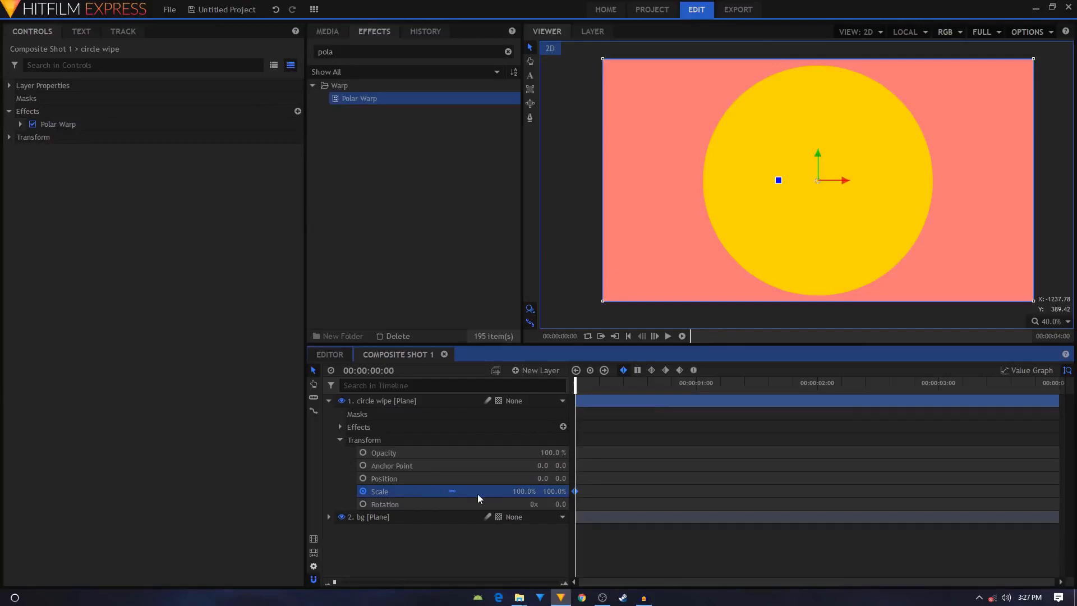
click(519, 491)
text(0)
key(Return)
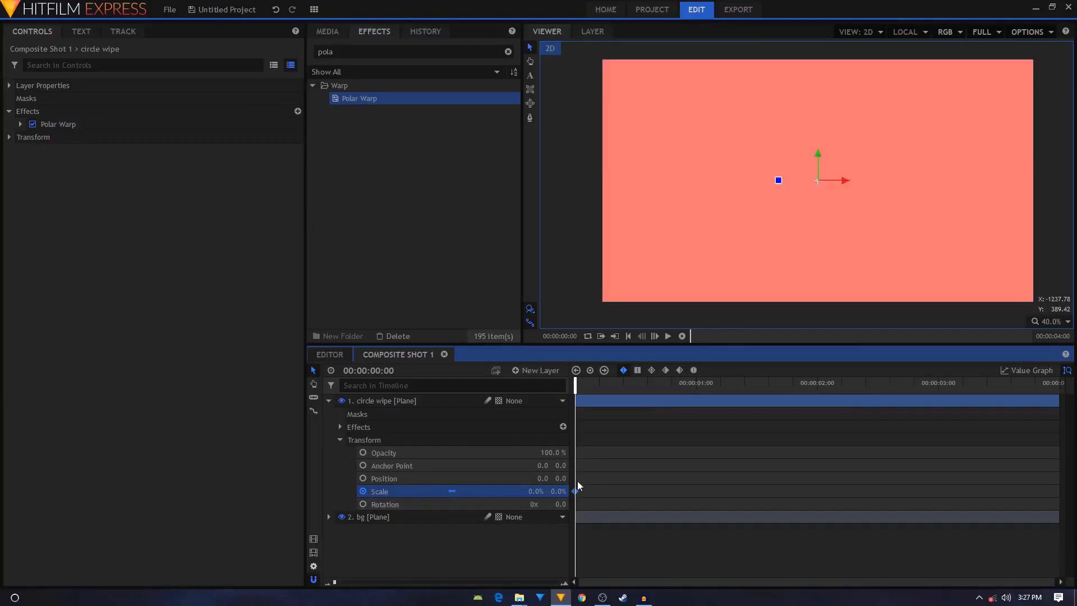
Raise the circle wipe's Scale to 226% at one second so it fills the frame, and scrub through the growth.
click(695, 387)
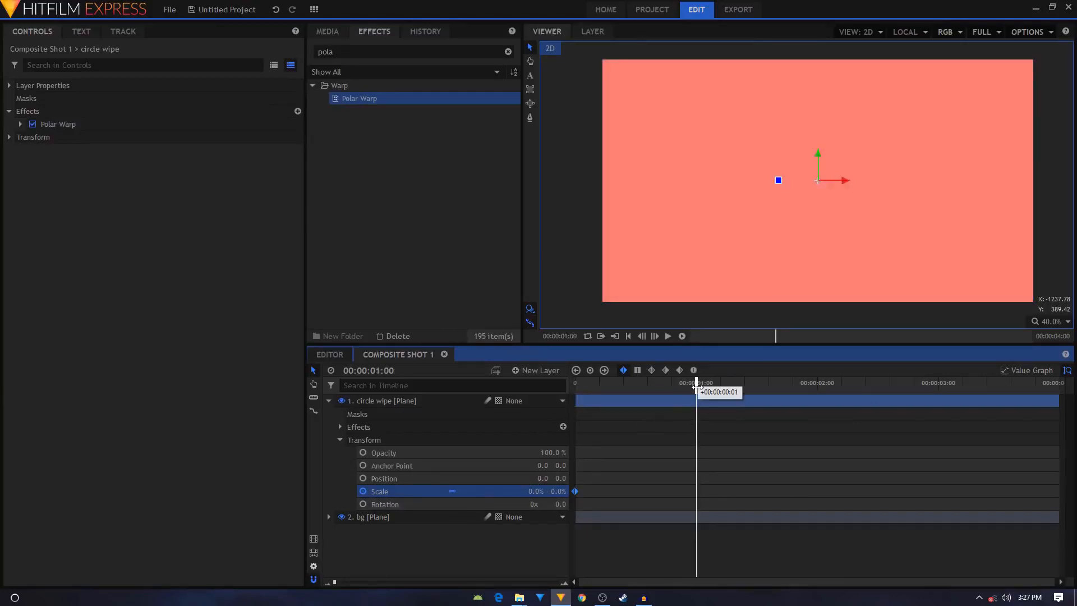
click(537, 491)
click(519, 482)
drag(534, 492, 656, 492)
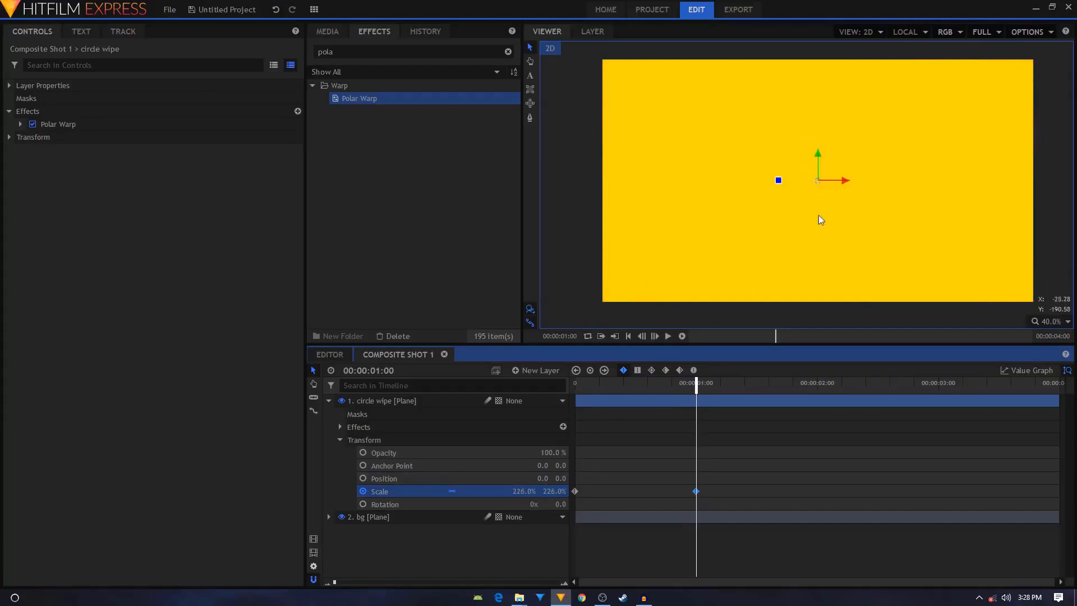
scroll(833, 191, down, 1)
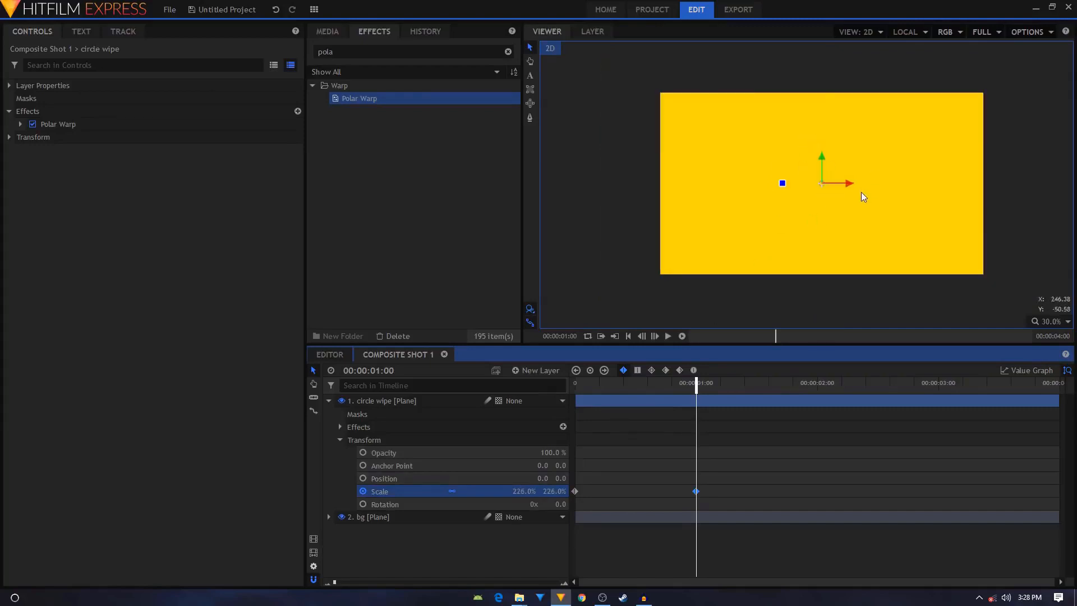
click(523, 552)
drag(610, 386, 706, 393)
Ease both Scale keyframes with Bezier curves, stretching the one-second keyframe's incoming handle back to the start, and preview the animation.
drag(715, 469, 577, 501)
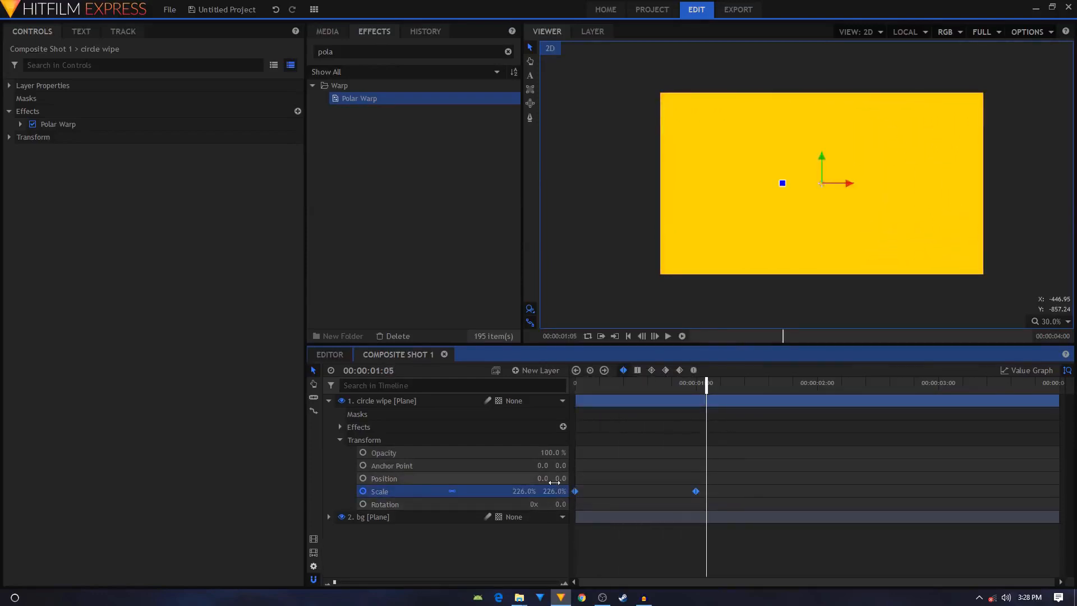
click(693, 371)
click(1005, 370)
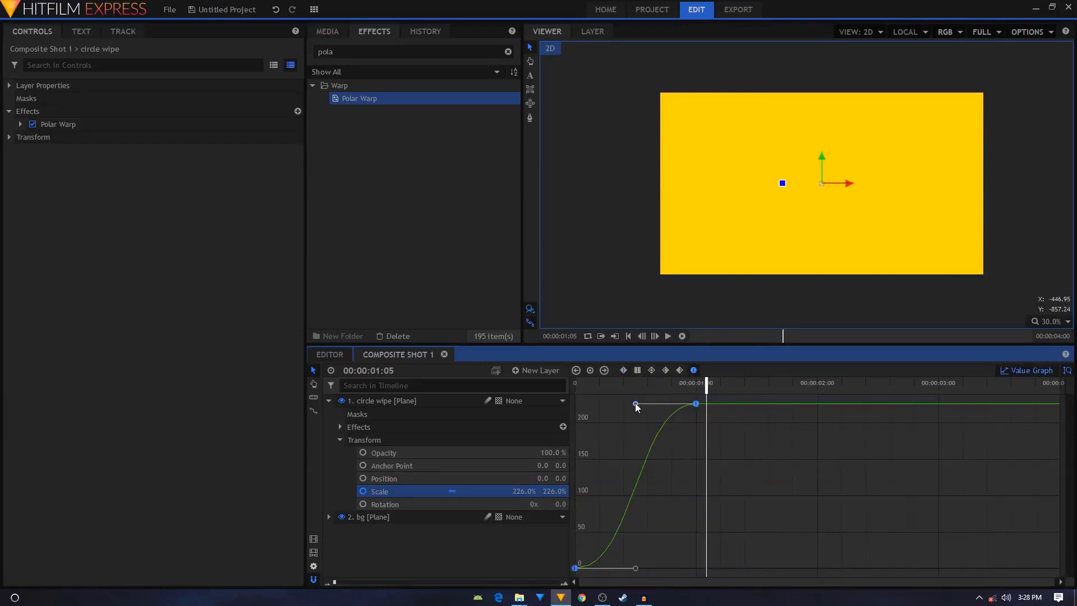
drag(635, 403, 544, 403)
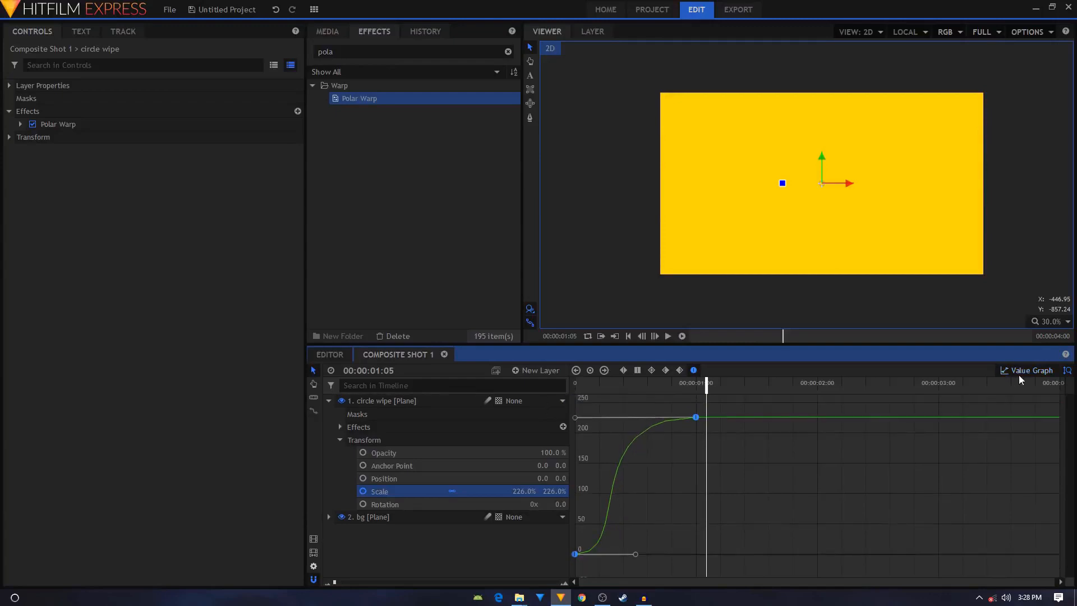
click(1019, 374)
key(Home)
key(space)
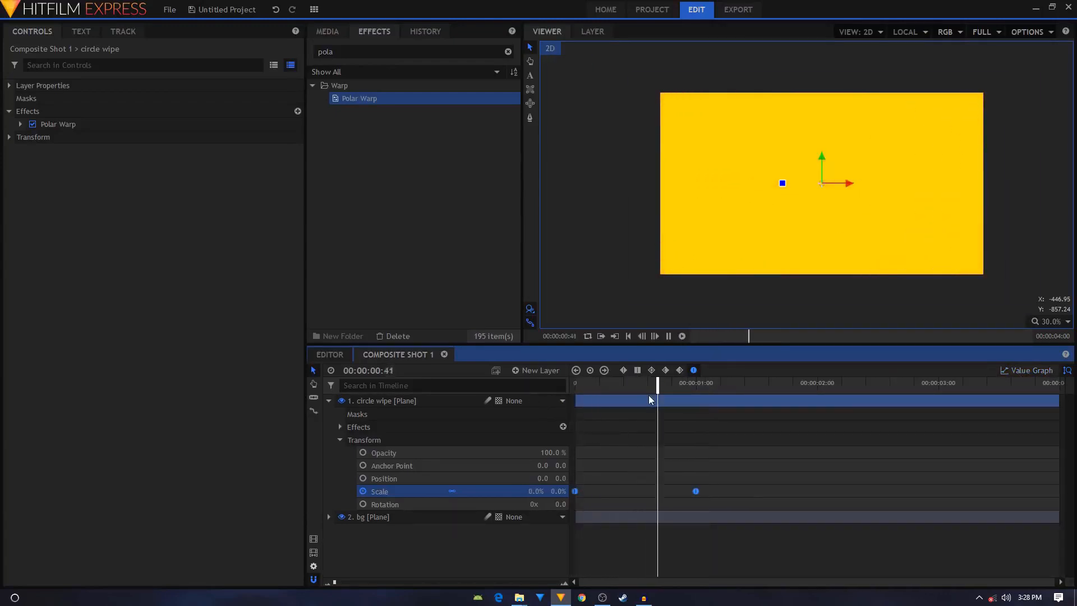
key(space)
Duplicate the circle wipe layer and rename the lower copy circle wipe 2.
click(340, 439)
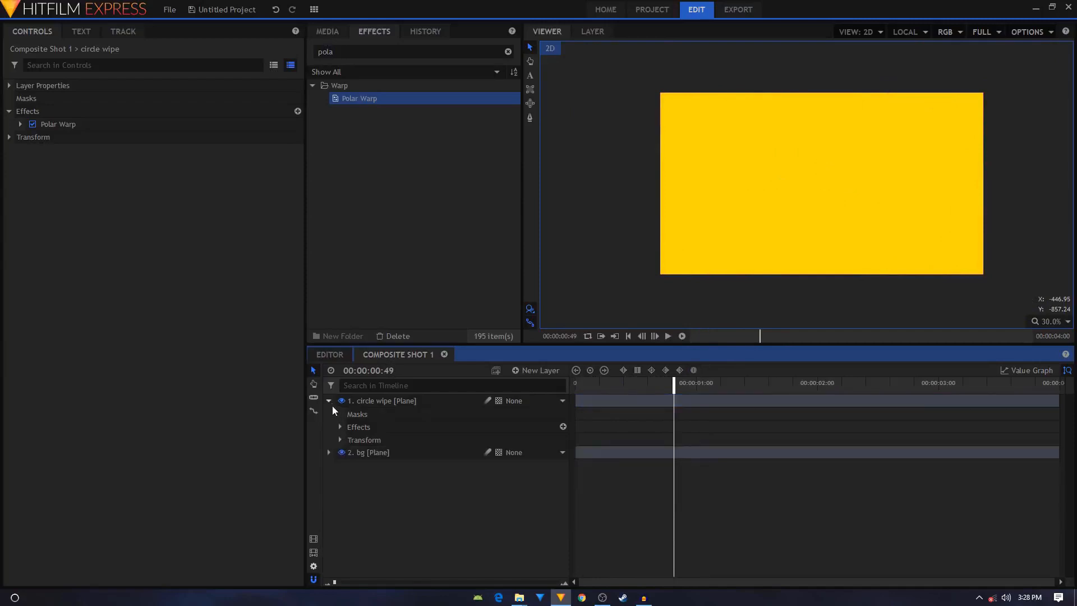
click(329, 401)
click(389, 400)
key(ctrl+d)
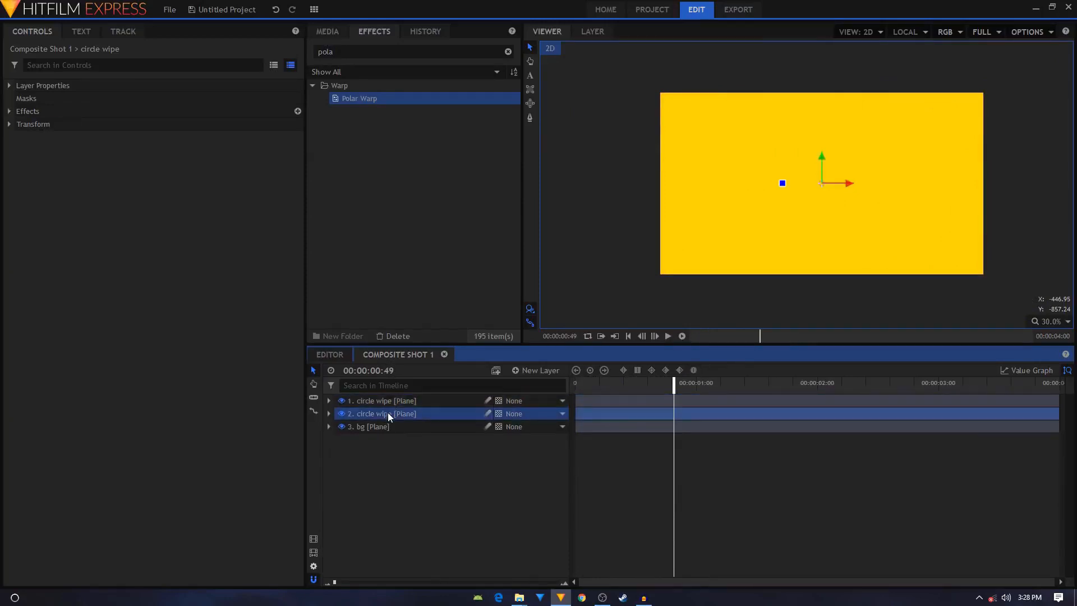
right_click(389, 412)
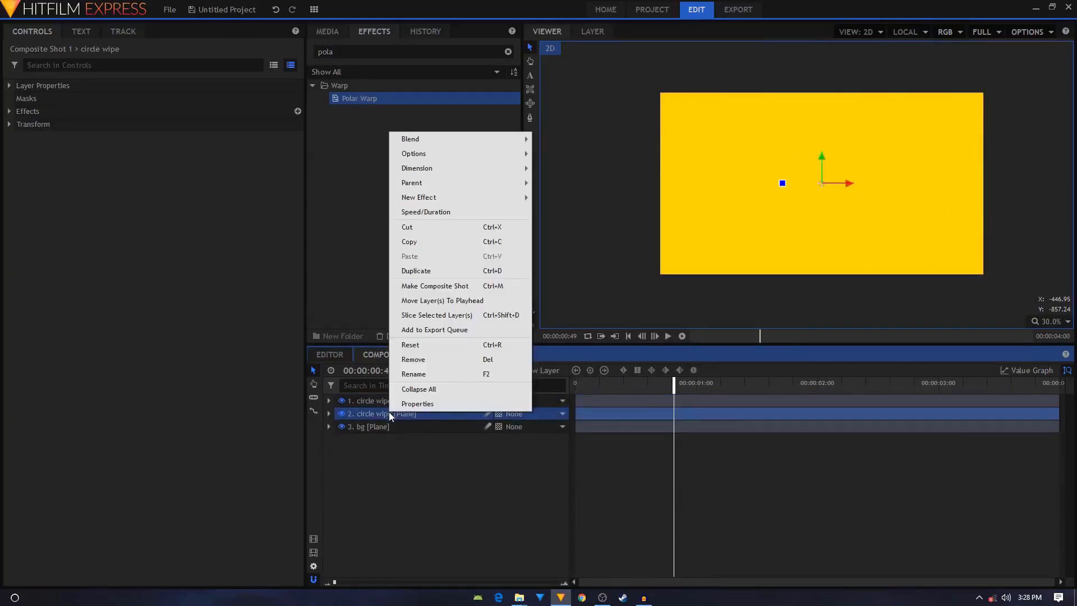
click(415, 374)
text(2)
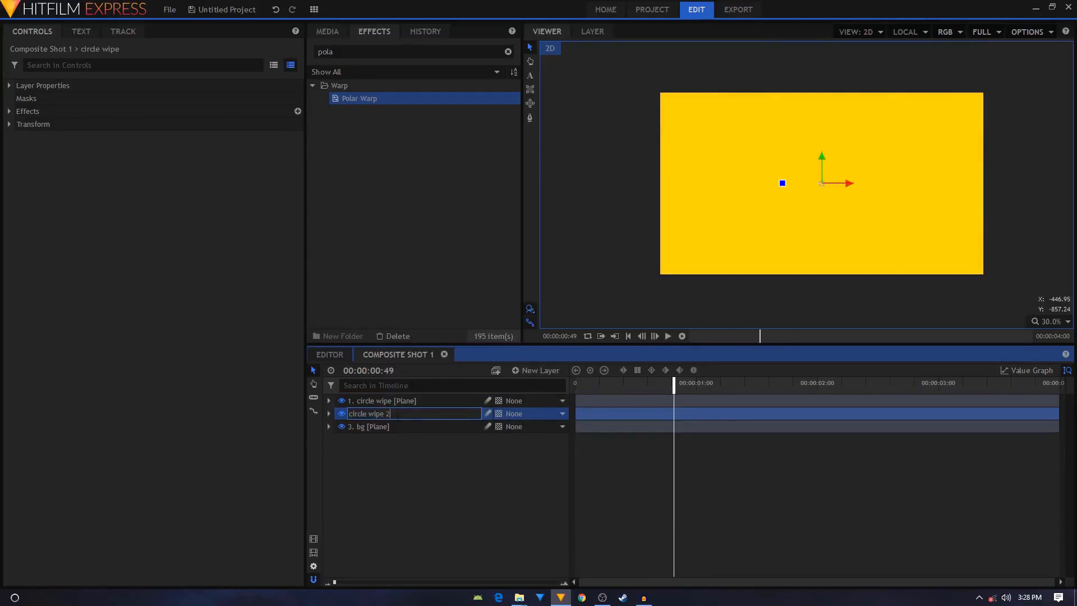
key(Return)
Apply the Fill Color effect to the circle wipe 2 layer and set its Blend Amount to 100%.
click(409, 52)
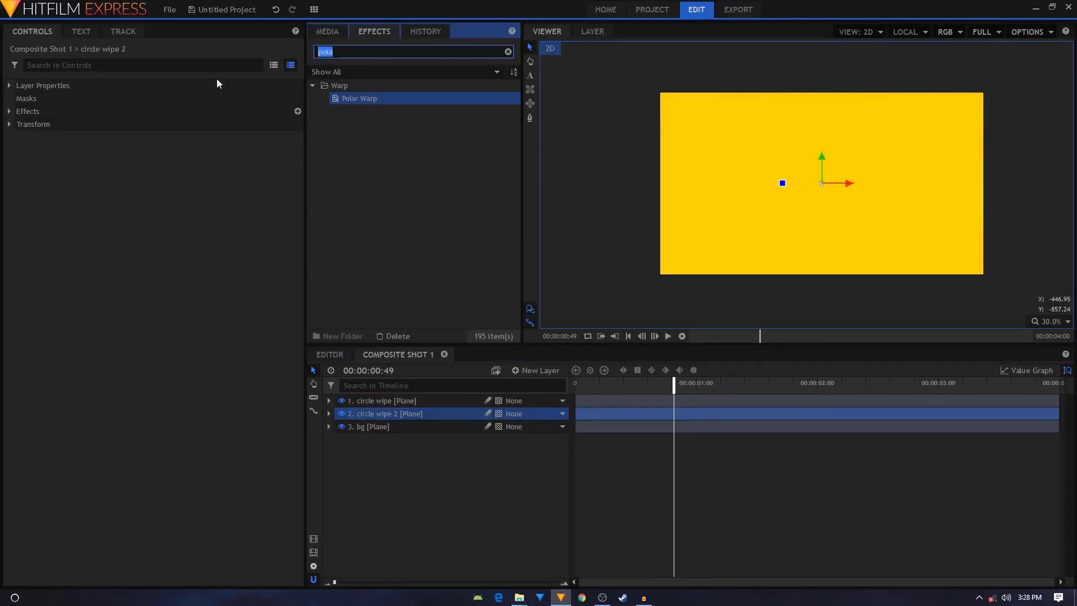
text(fill)
drag(357, 99, 396, 414)
click(352, 465)
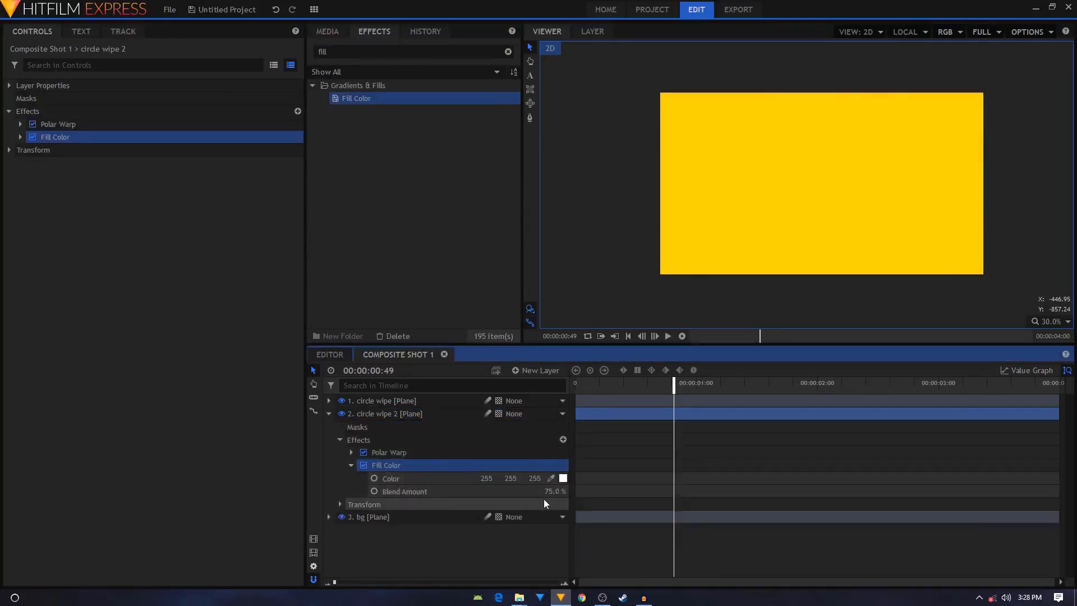
drag(554, 491, 569, 492)
Change circle wipe 2's fill color to a dark navy blue with RGB 0, 0, 95.
click(564, 478)
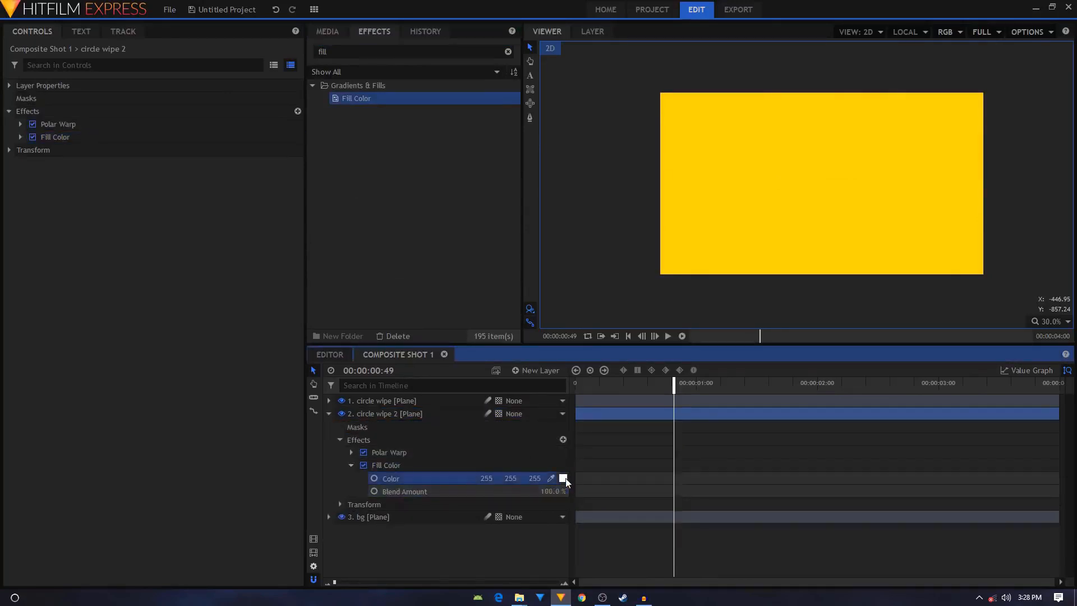
click(406, 220)
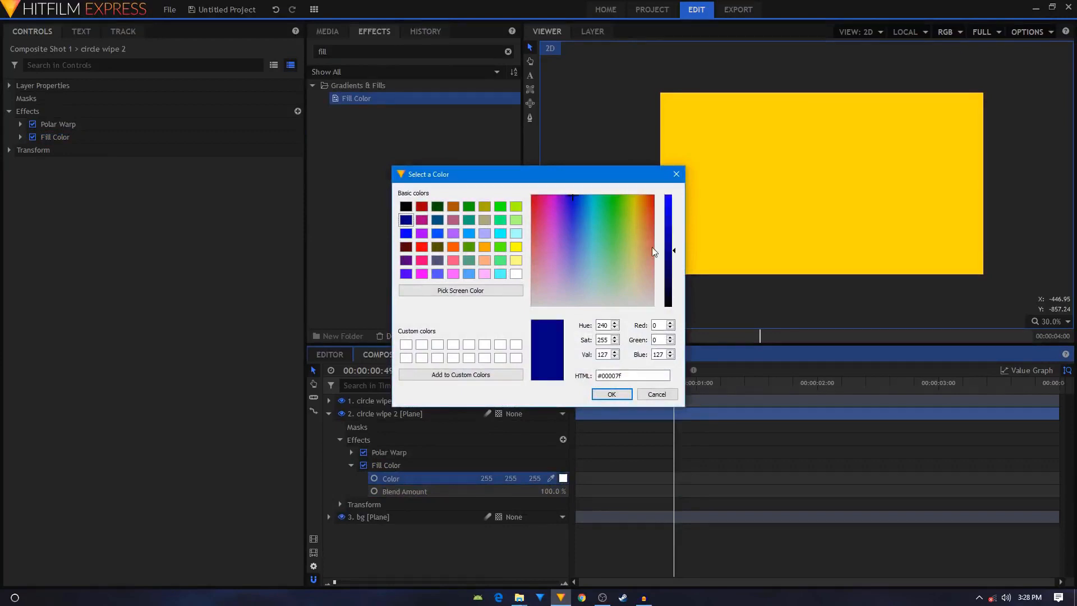
drag(668, 251, 672, 265)
click(611, 394)
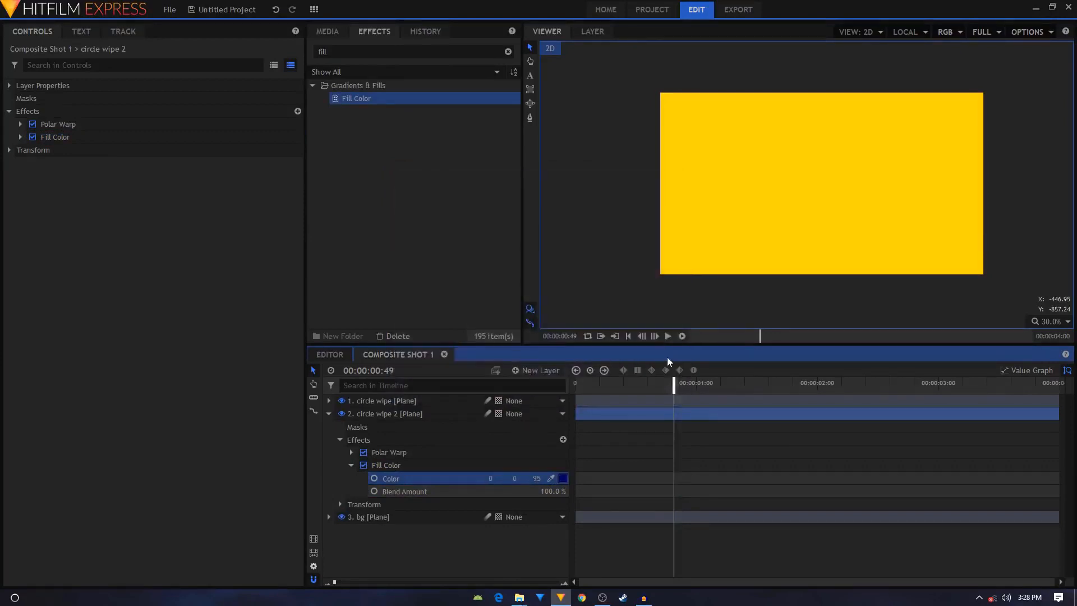
click(357, 465)
click(352, 465)
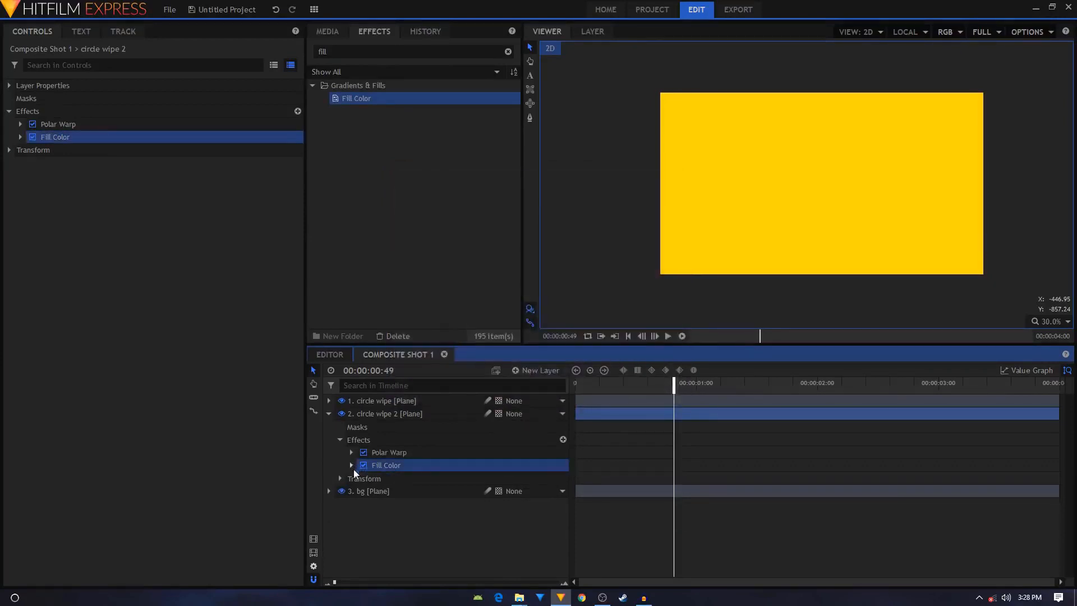
Delay both Scale keyframes of circle wipe 2 by about five frames and play the animation.
click(339, 478)
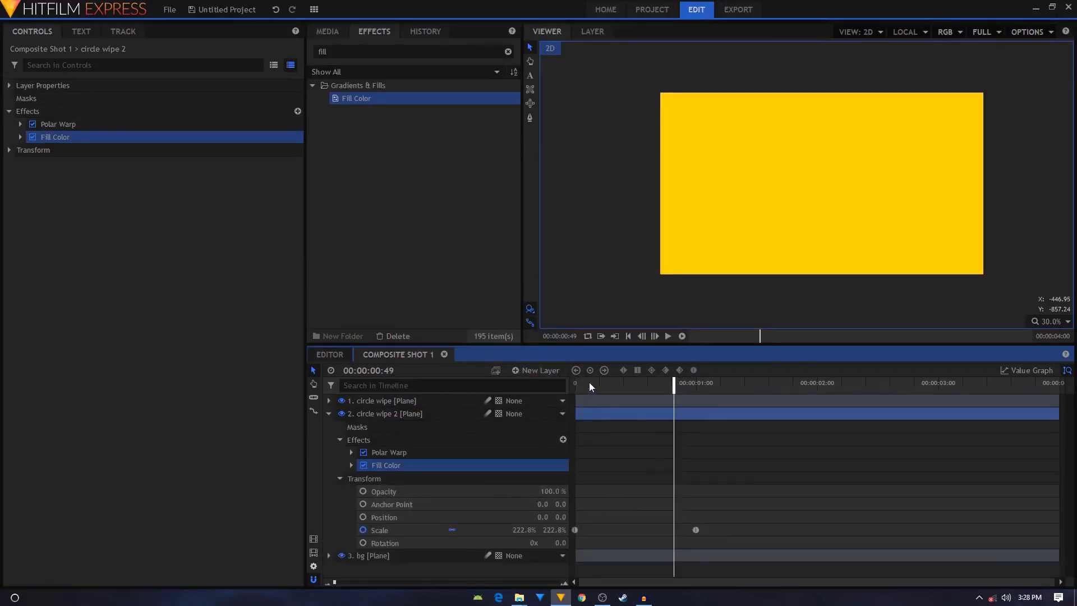
drag(584, 385, 575, 385)
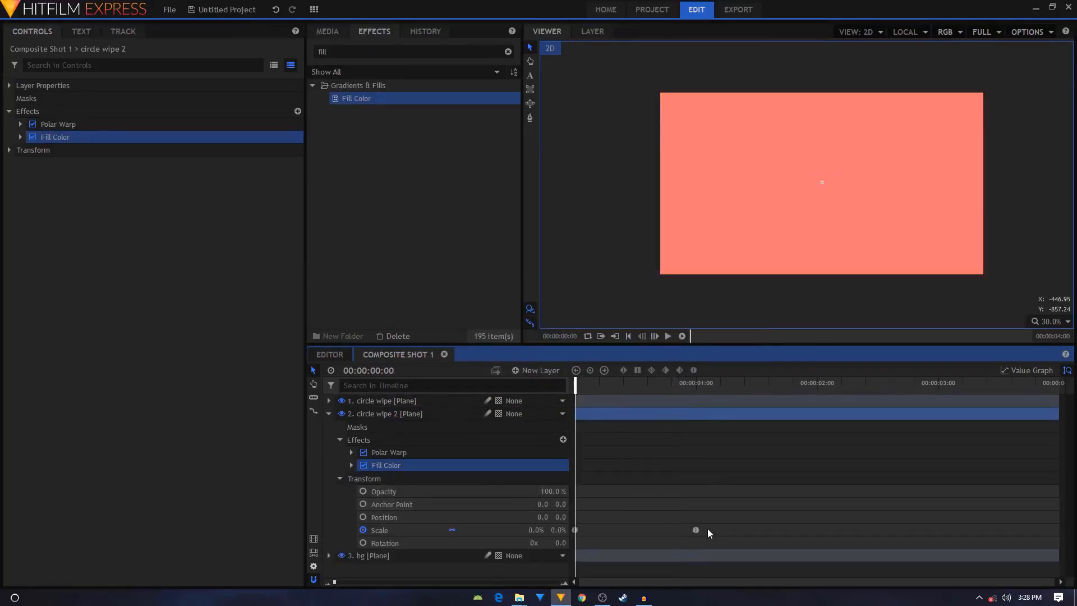
drag(716, 523, 586, 537)
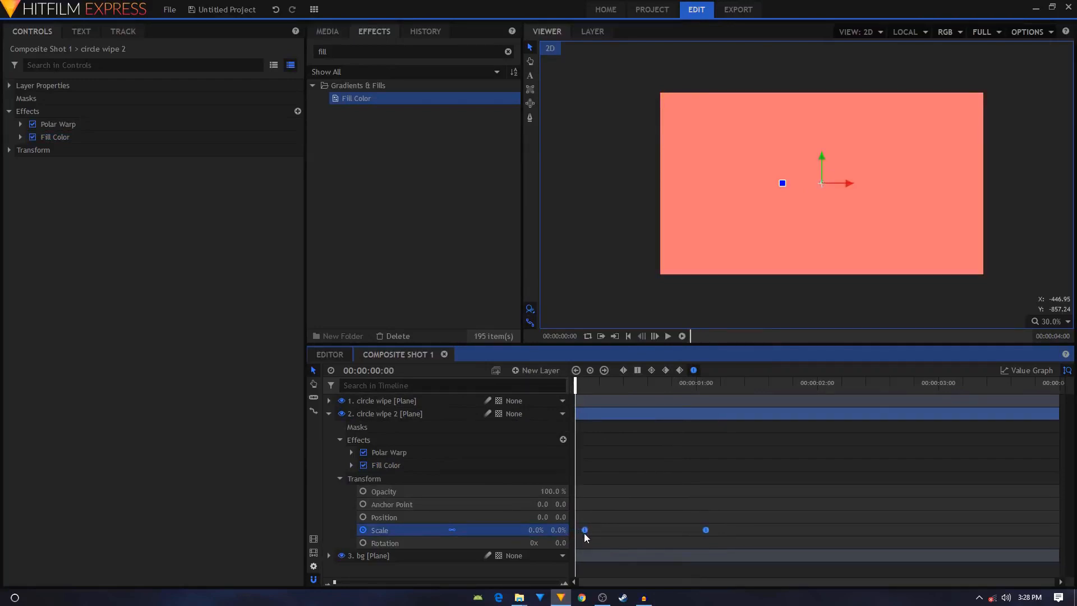
key(space)
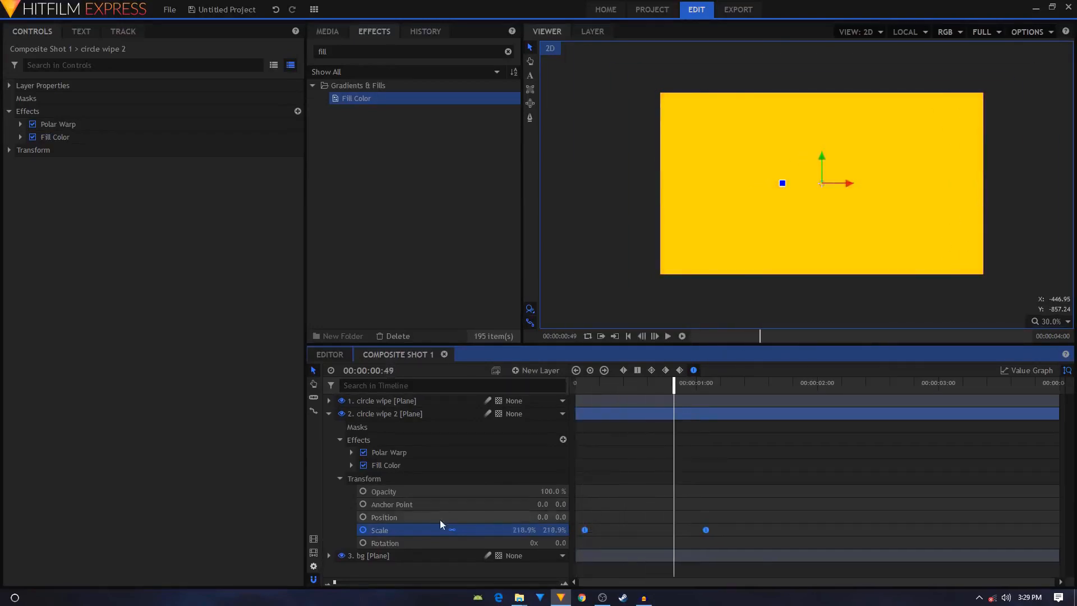
click(341, 478)
click(340, 439)
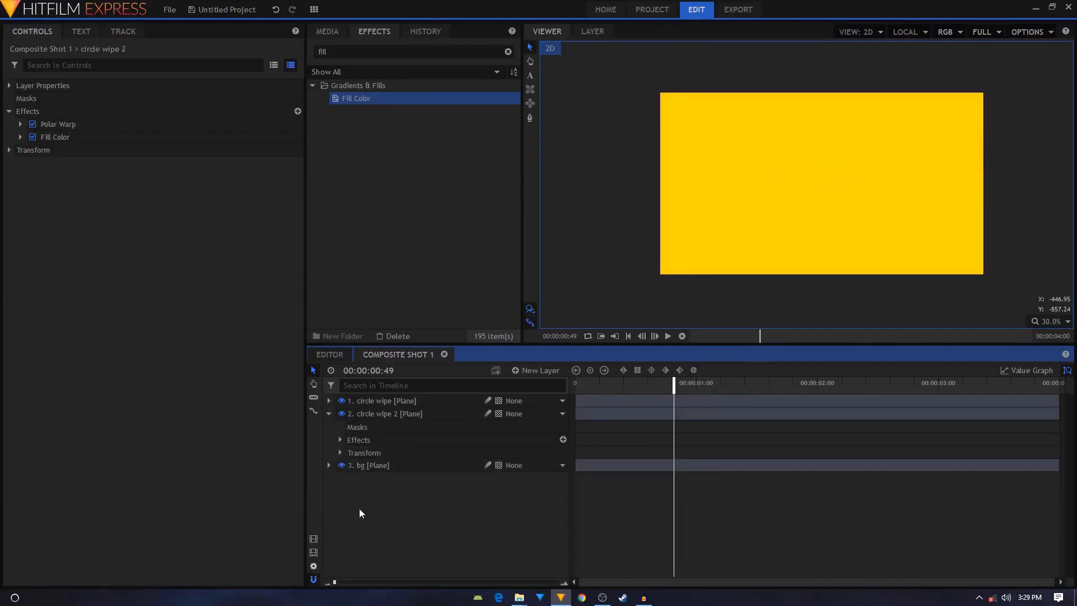
click(329, 414)
Move circle wipe 2 above circle wipe in the layer stack and preview the two-color wipe from the start.
click(413, 405)
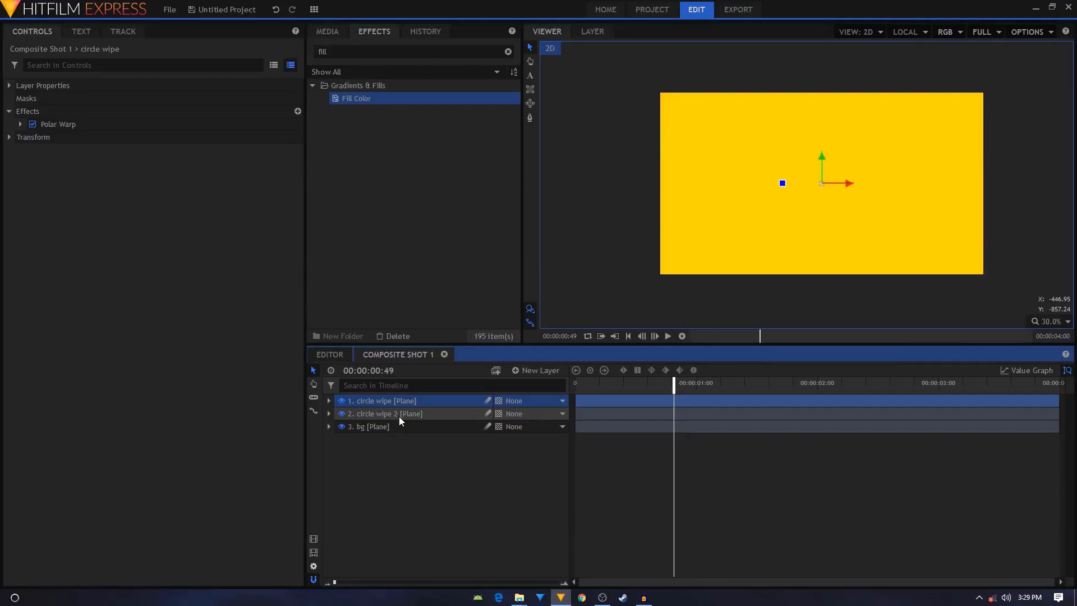
click(399, 416)
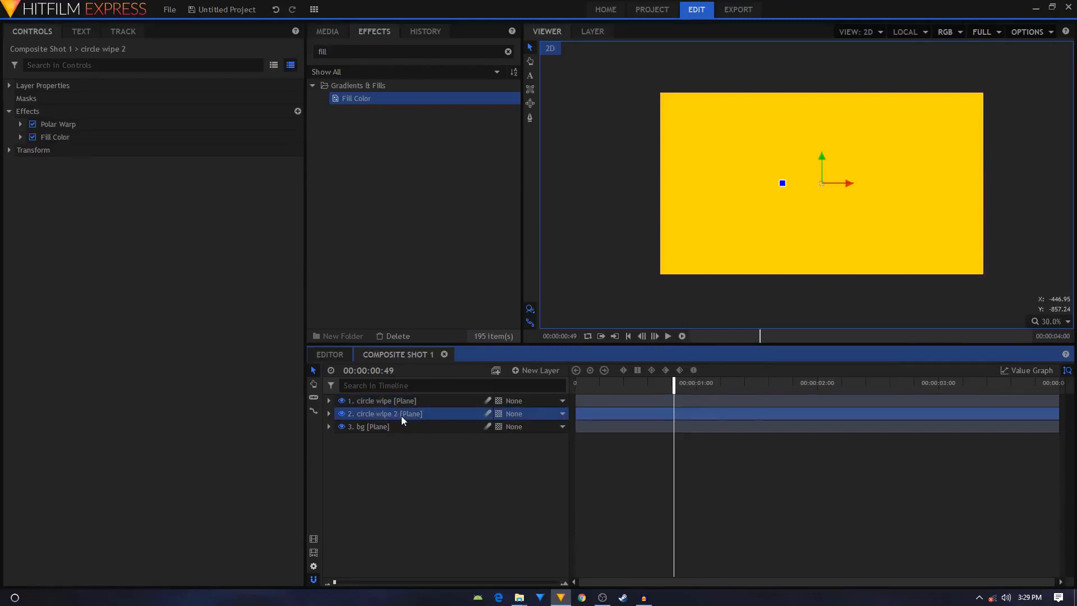
mouse_move(401, 416)
mouse_down()
mouse_move(404, 404)
mouse_move(389, 398)
mouse_up()
click(397, 415)
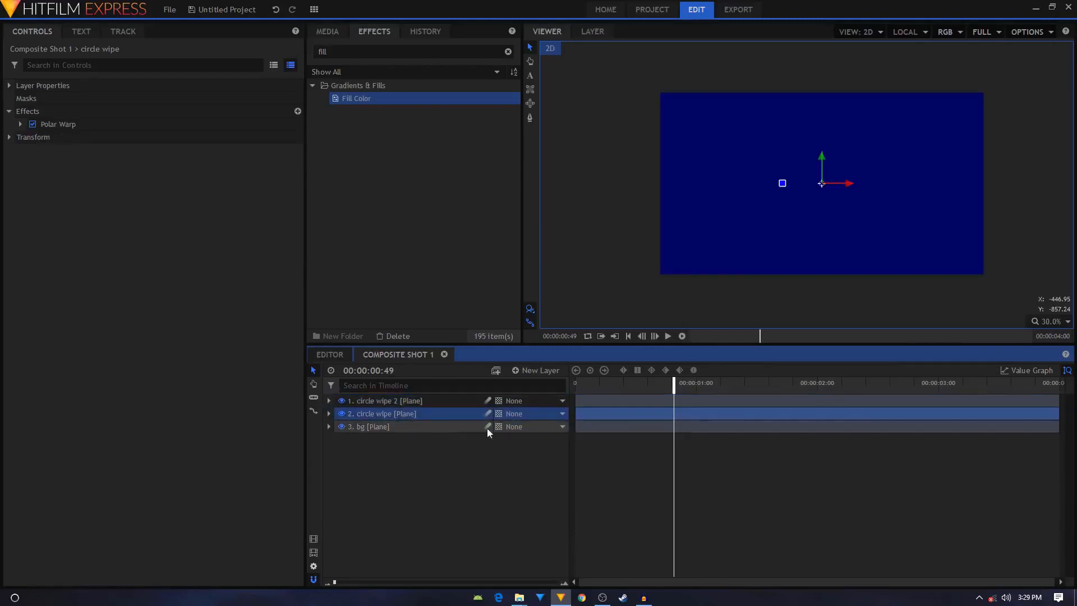
click(425, 516)
click(576, 384)
key(space)
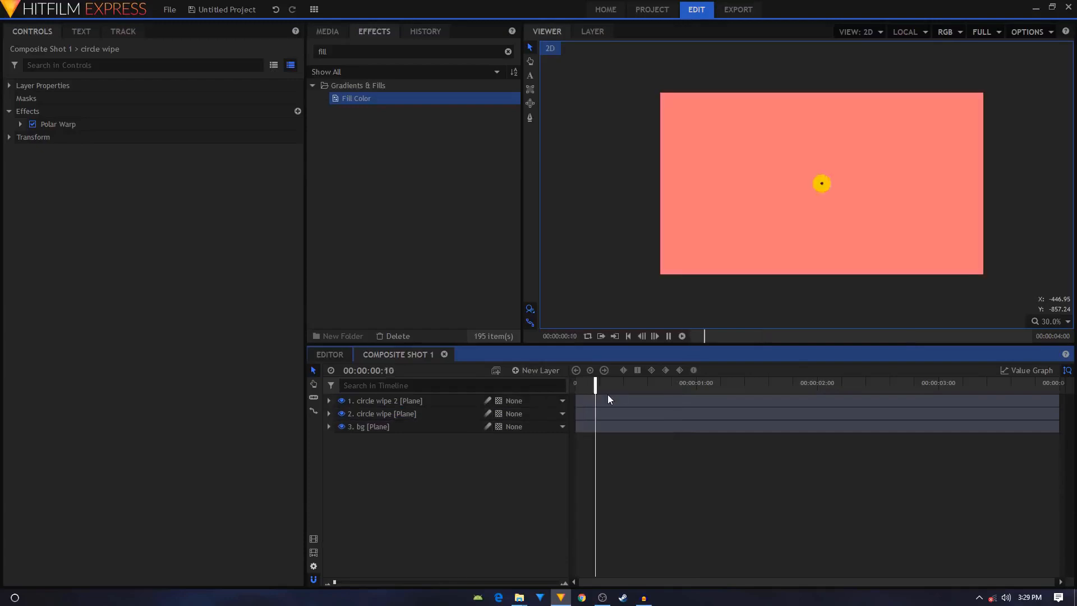
key(space)
drag(613, 386, 496, 387)
key(space)
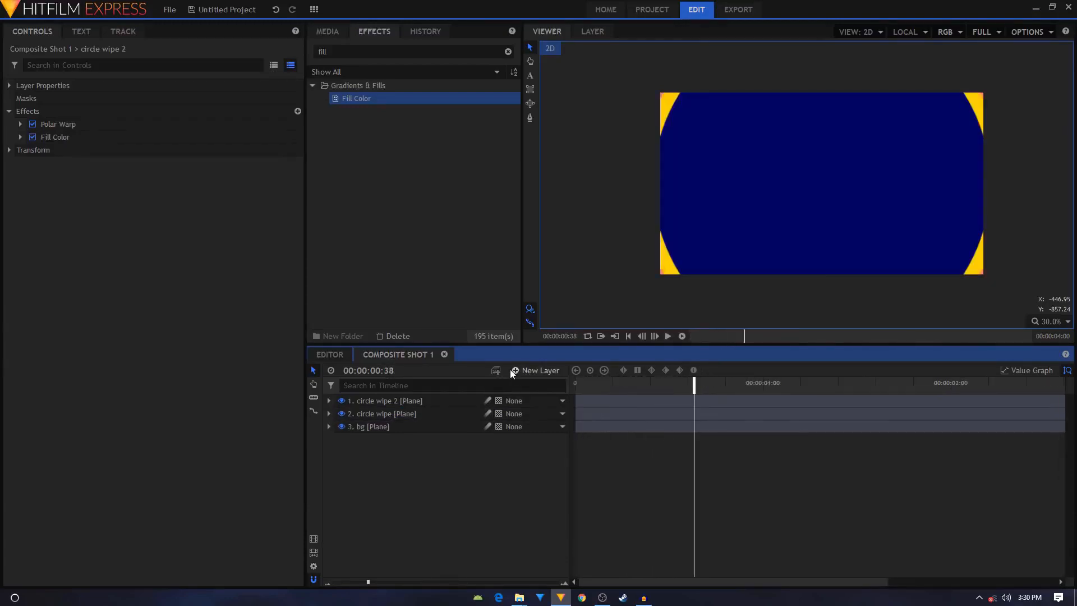
Create a new yellow 1920 by 1080 plane layer named circle.
click(530, 371)
key(Escape)
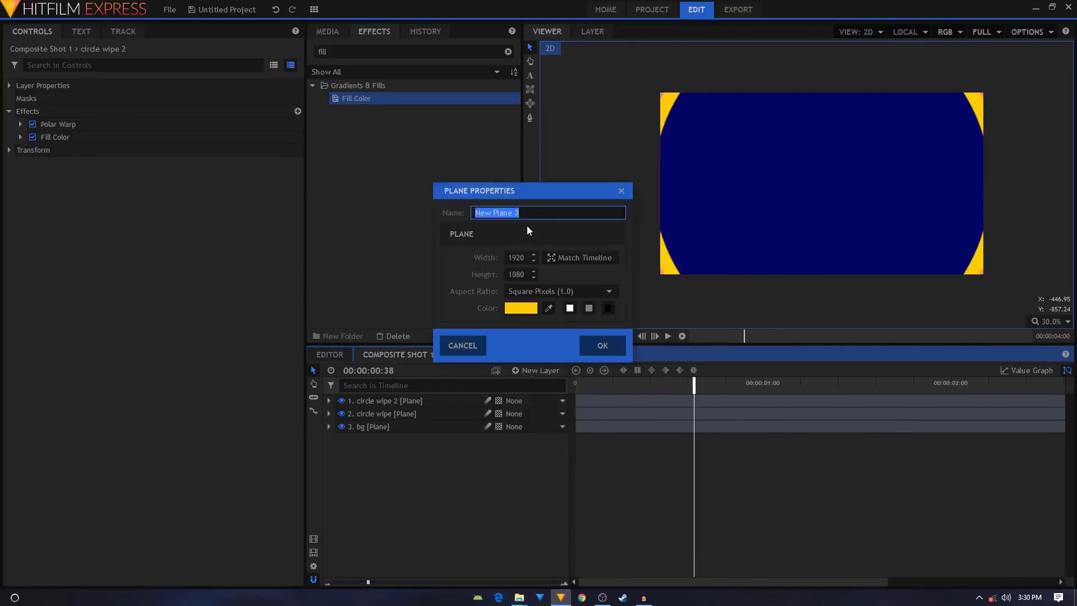
text(circle)
click(599, 348)
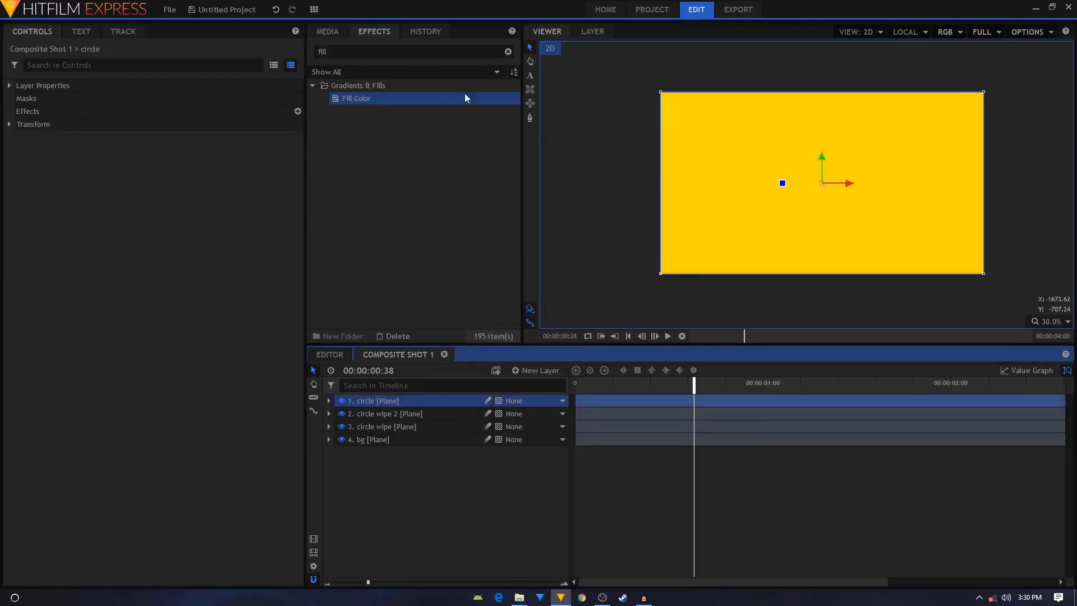
Apply Polar Warp to the circle plane and shape it into a thin ring with Start Radius 270 and End Radius 280.
drag(354, 53, 251, 46)
text(pol)
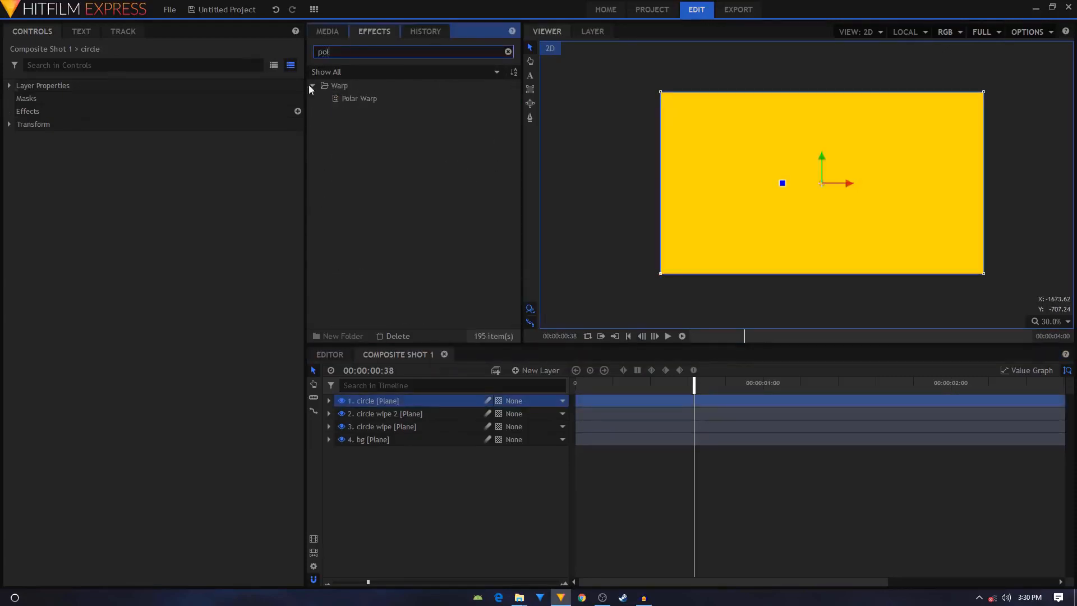
drag(364, 98, 426, 401)
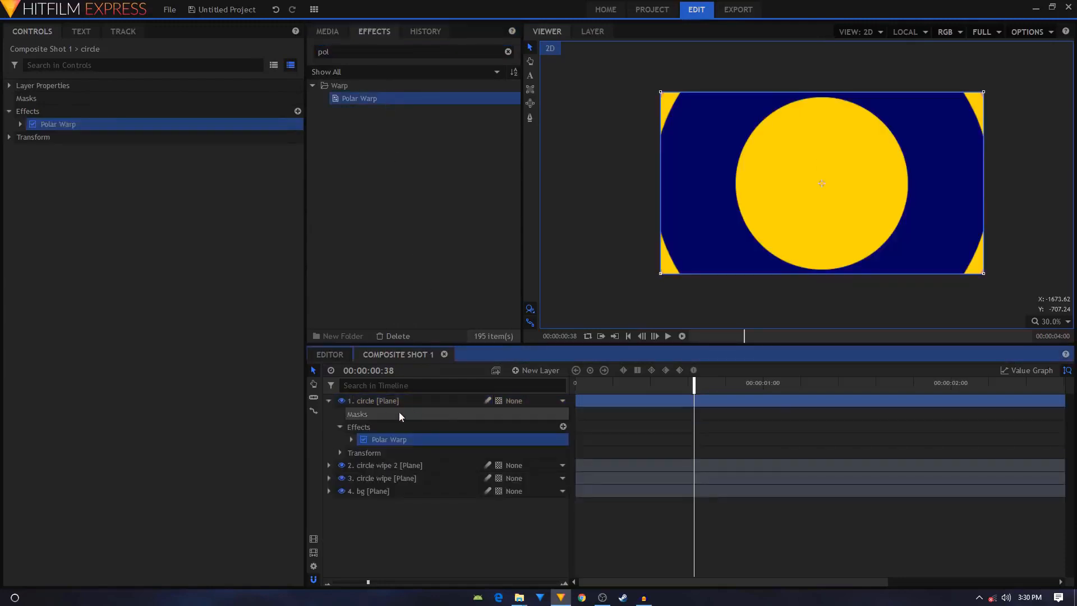
click(351, 440)
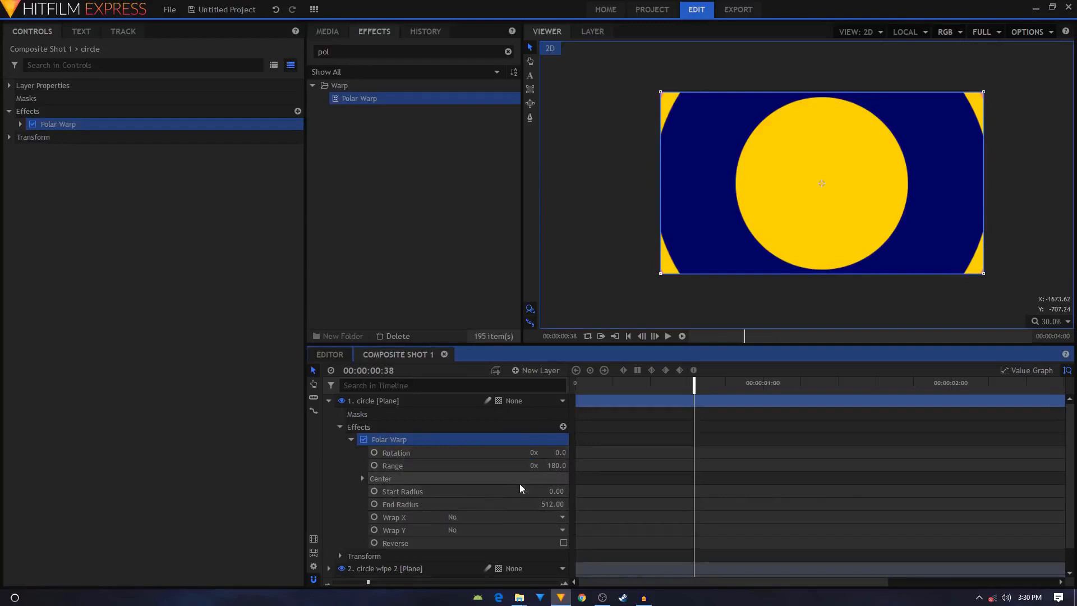
drag(552, 505, 622, 490)
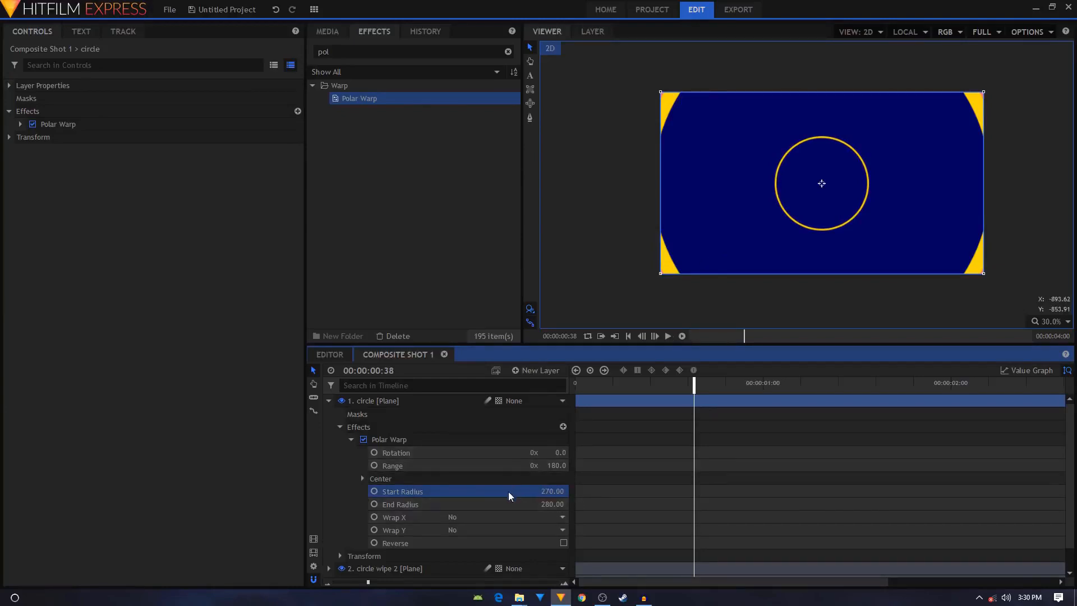
Enable keyframing for the circle's Polar Warp Rotation and Range at the timeline start, and set Range to 0 there.
drag(611, 385, 466, 392)
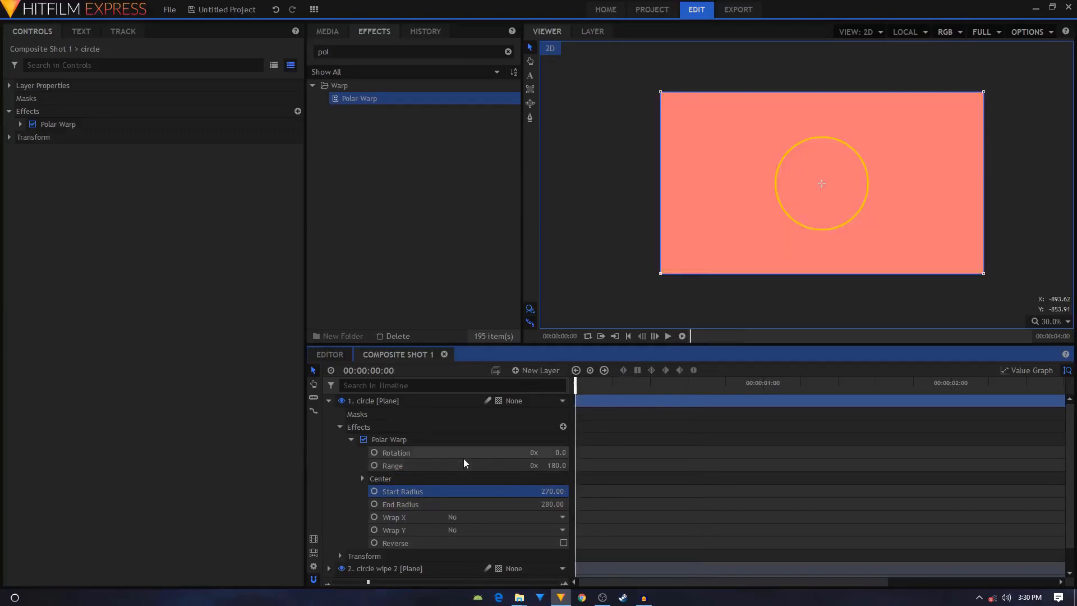
click(382, 454)
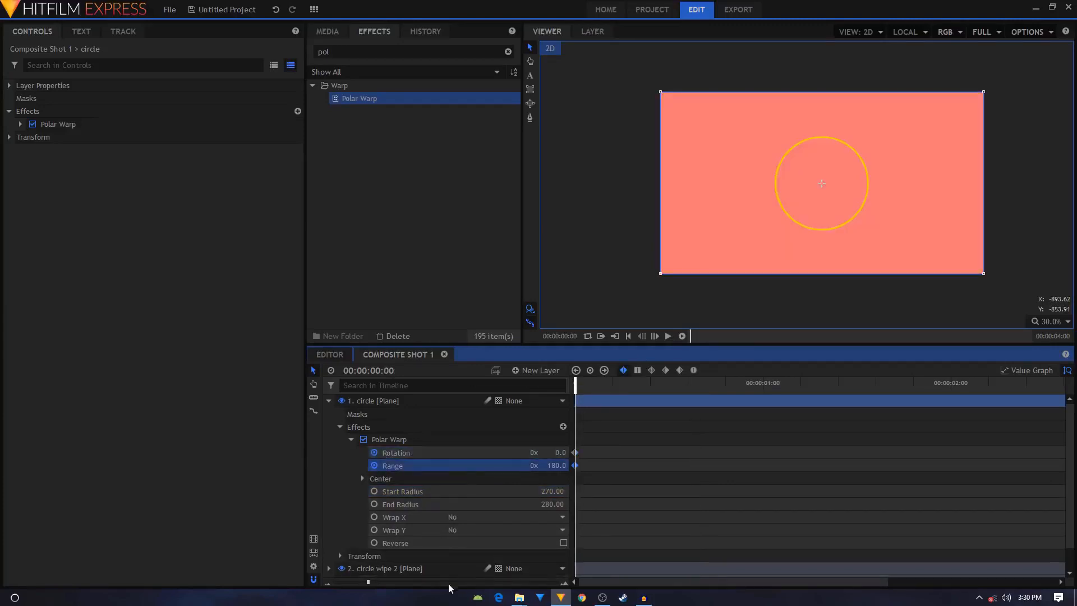
drag(368, 581, 310, 583)
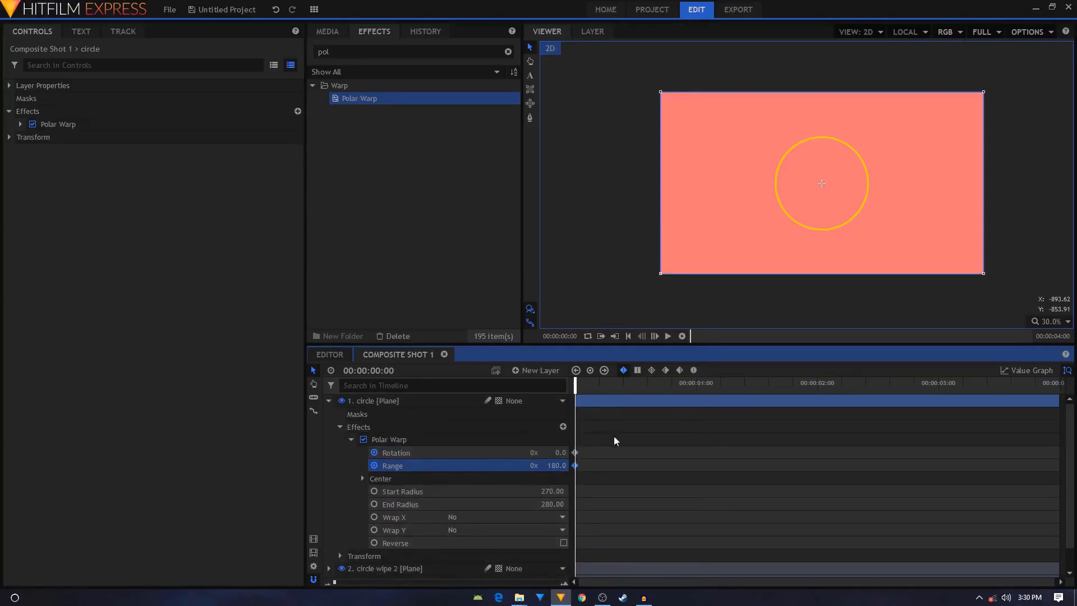
click(696, 385)
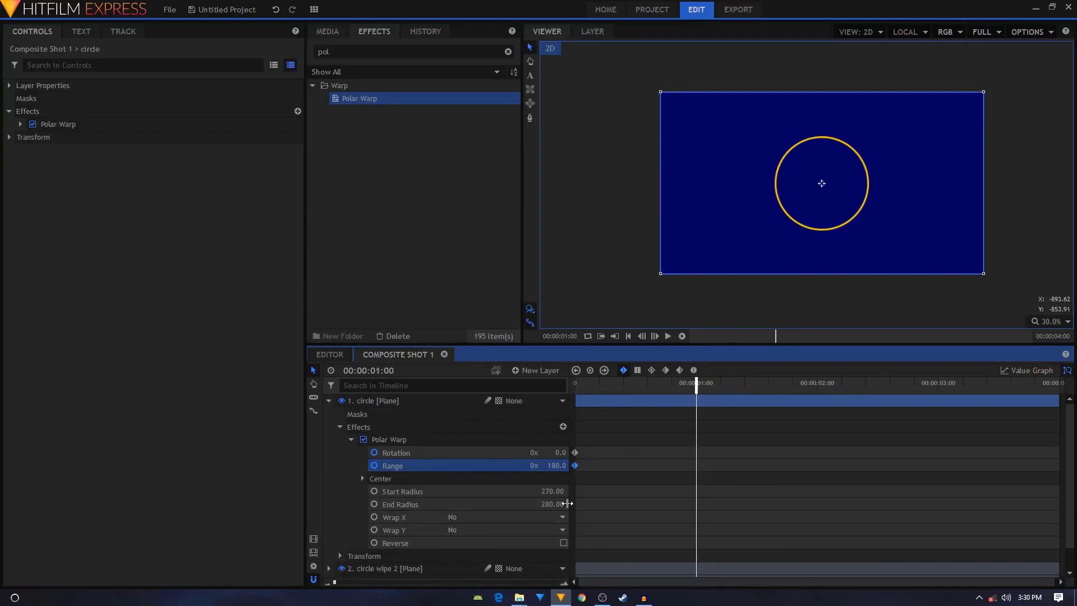
click(575, 465)
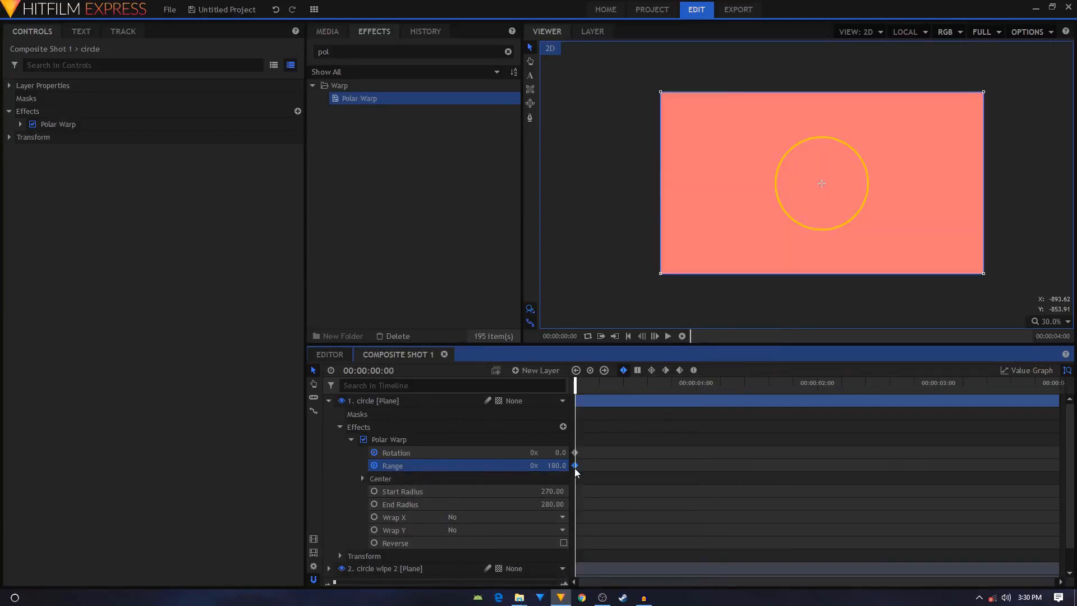
click(557, 465)
text(0)
key(Return)
Set the circle's Polar Warp Range to 180 at one second and preview the ring drawing on.
click(696, 384)
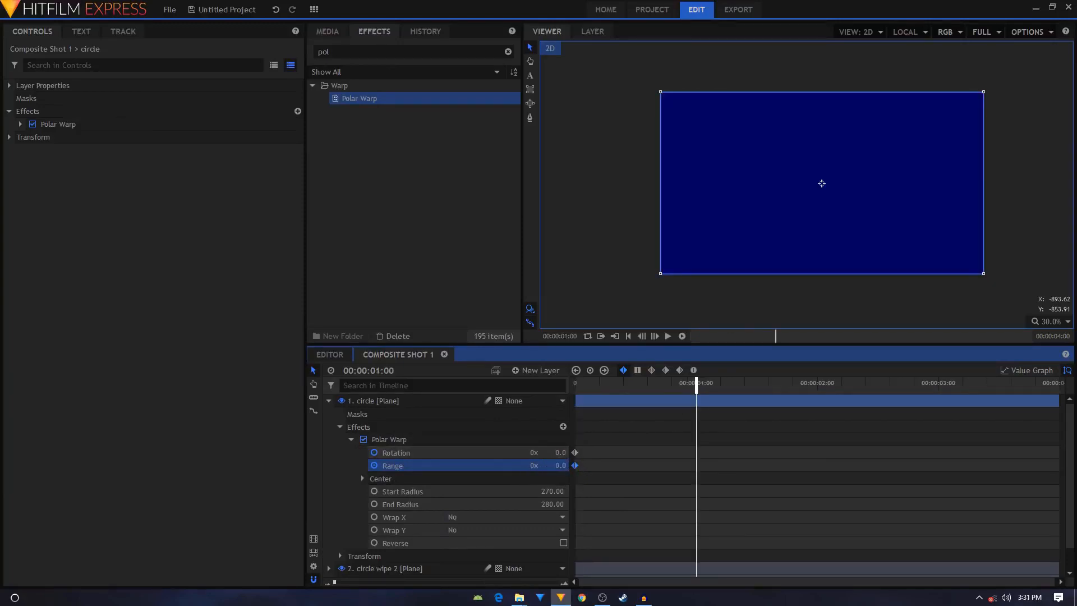
click(558, 466)
text(180)
key(Return)
drag(645, 384, 696, 404)
drag(609, 408, 574, 396)
key(space)
key(space)
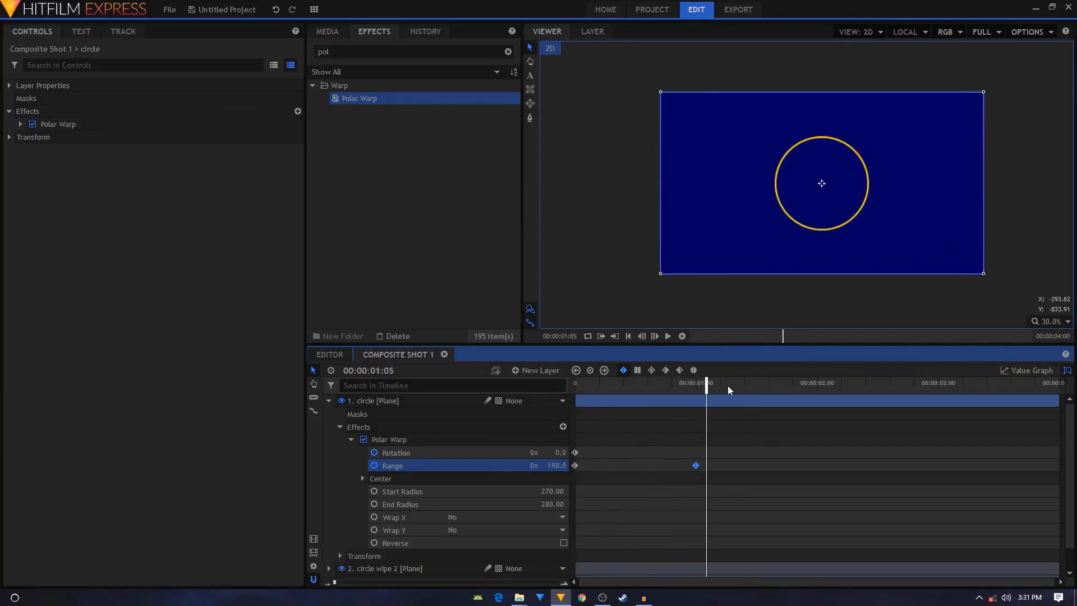
Convert the circle's Rotation and Range keyframes to Bezier curves and preview the eased ring animation.
drag(707, 476, 577, 443)
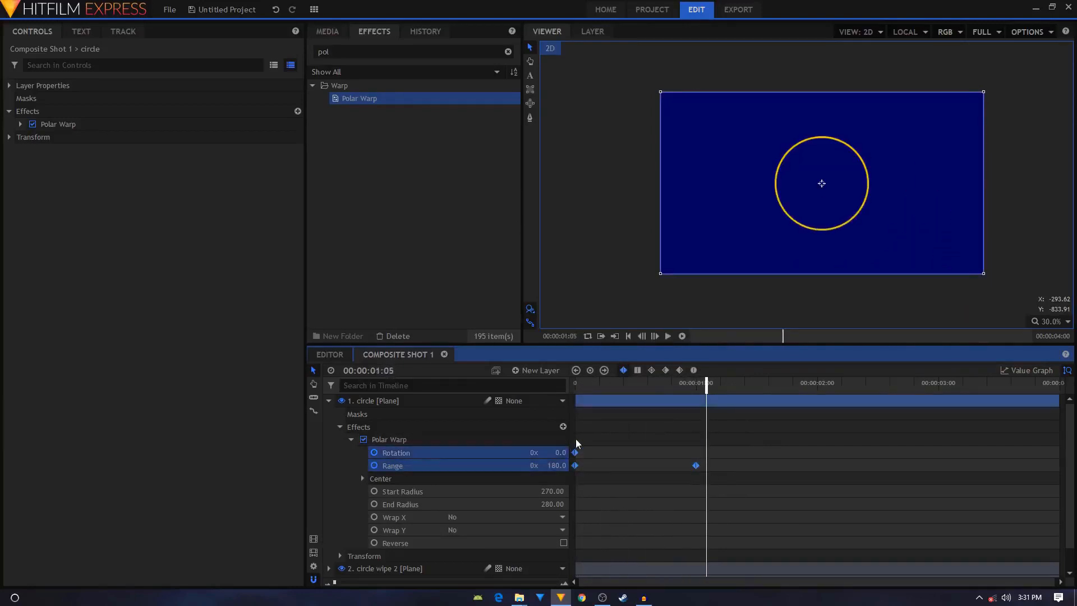
click(693, 370)
drag(596, 394, 537, 376)
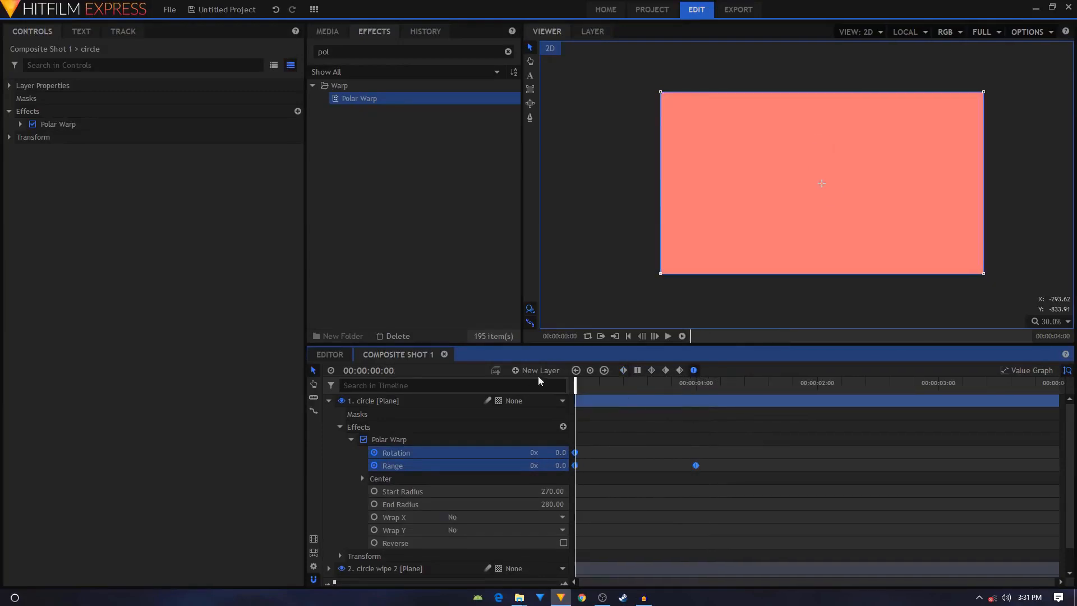
key(space)
key(space)
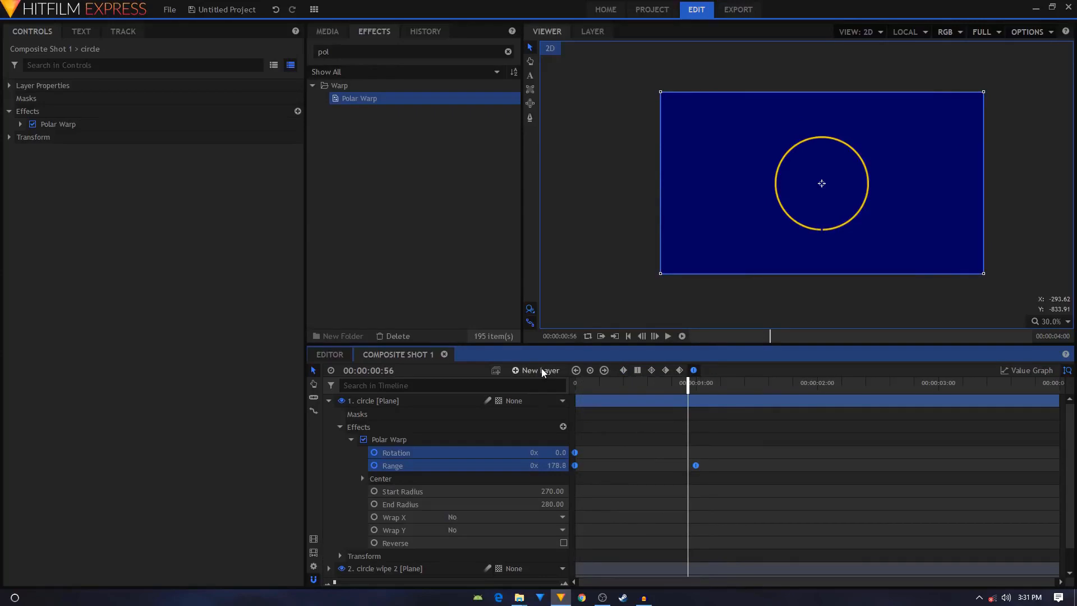
Scrub the ring animation to just before one second and examine closely where the ends of the ring meet.
click(696, 386)
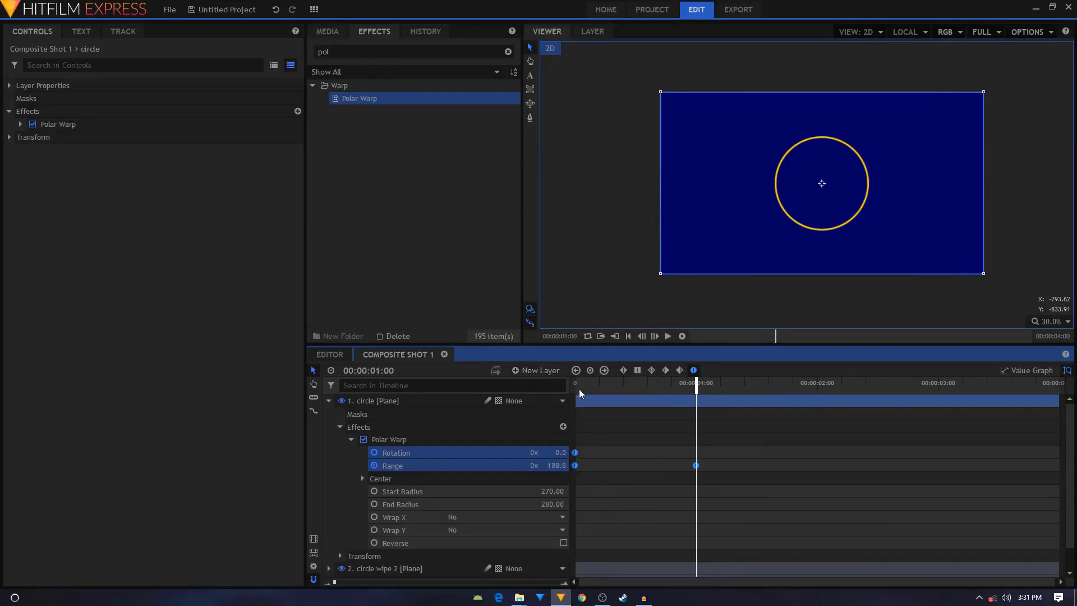
drag(580, 391, 690, 390)
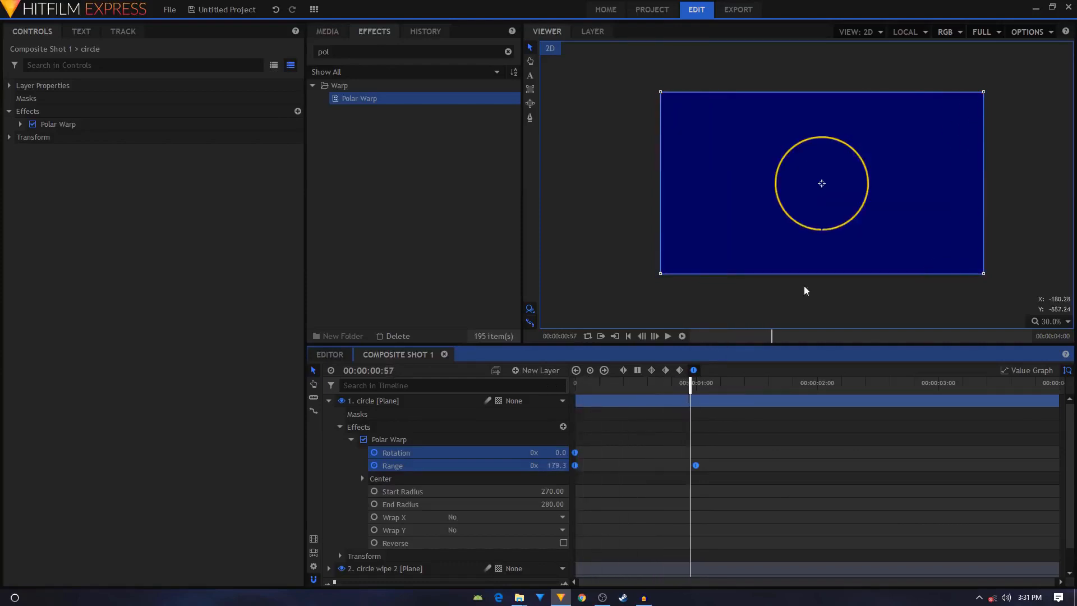
scroll(821, 230, up, 4)
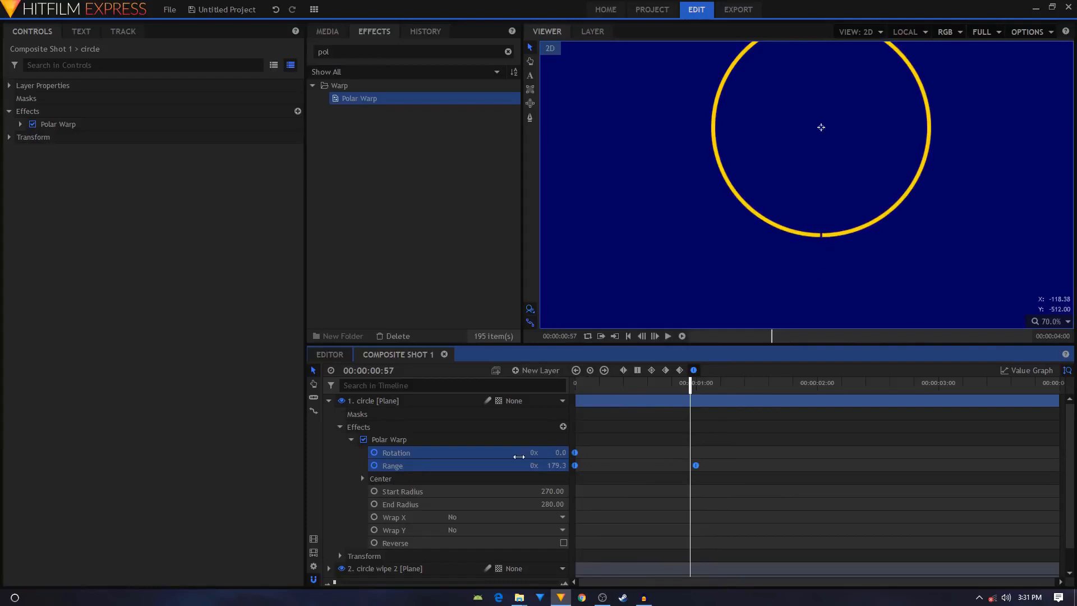
Set the circle's Polar Warp Rotation to one revolution plus 71 degrees at one second, convert the keyframe to Bezier, and scrub the animation.
click(562, 452)
drag(562, 452, 578, 452)
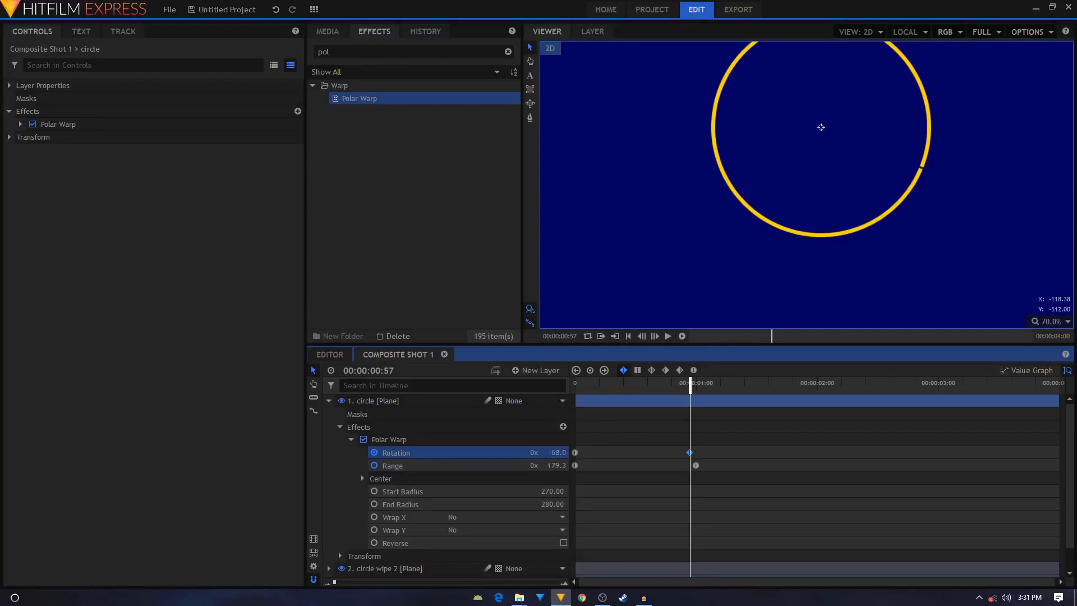
mouse_move(588, 389)
mouse_down()
mouse_move(562, 386)
mouse_move(685, 396)
mouse_move(692, 453)
mouse_up()
drag(555, 453, 747, 453)
click(694, 371)
click(584, 386)
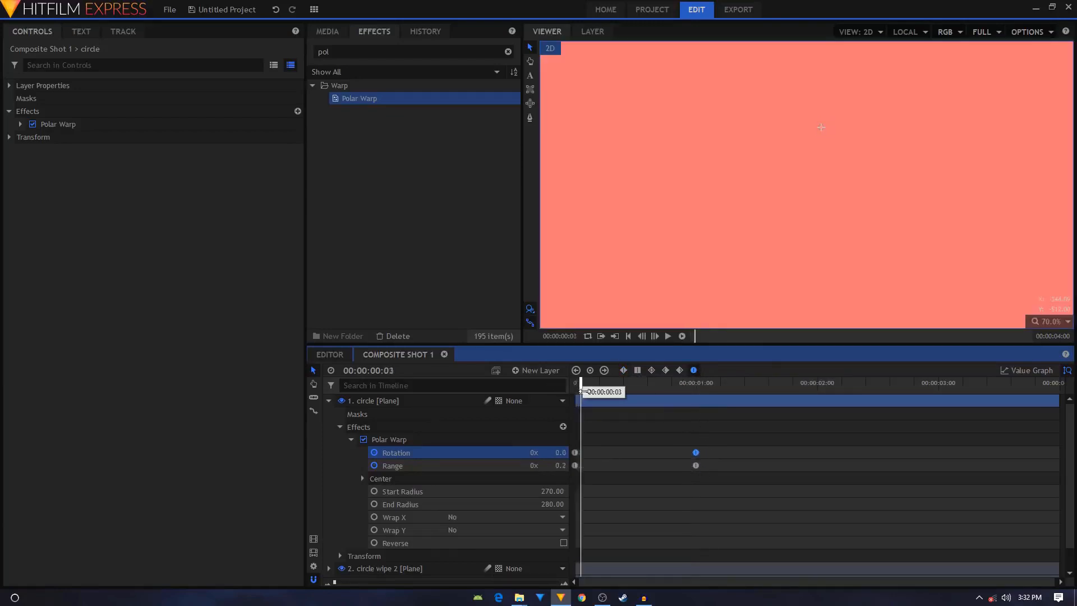
drag(582, 391, 698, 427)
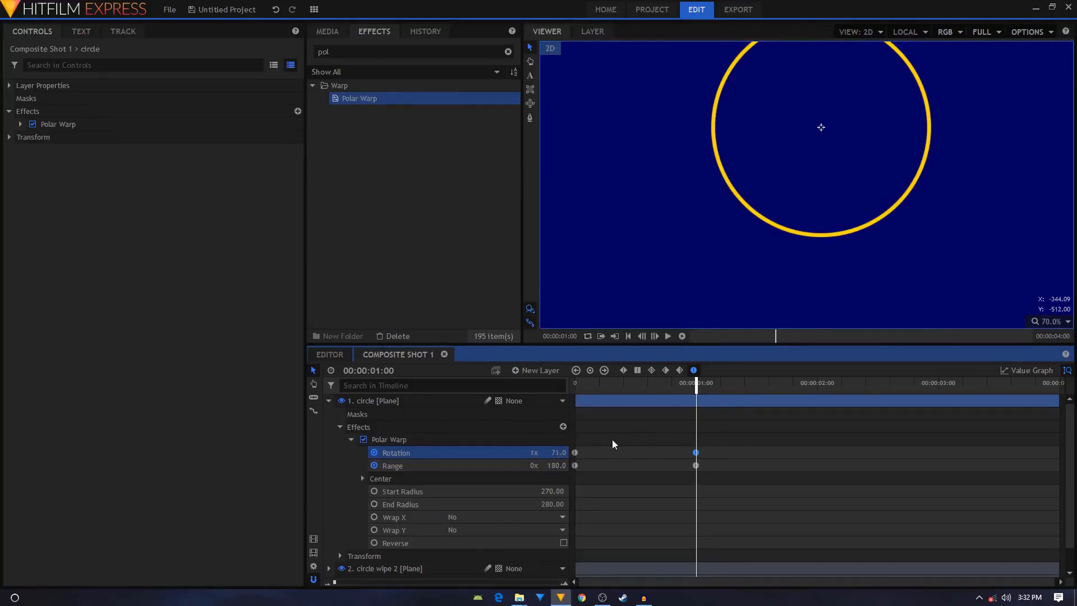
Enter 1 as the Rotation's revolution count at one second and preview the spinning ring from the start with the whole frame in view.
click(536, 452)
text(1)
key(Return)
key(space)
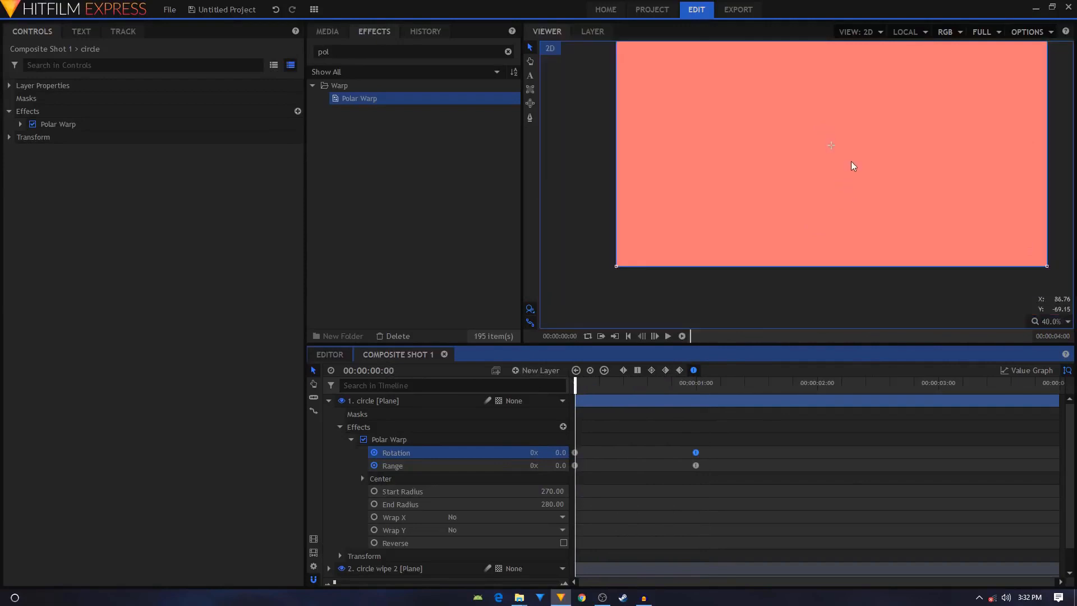
click(853, 190)
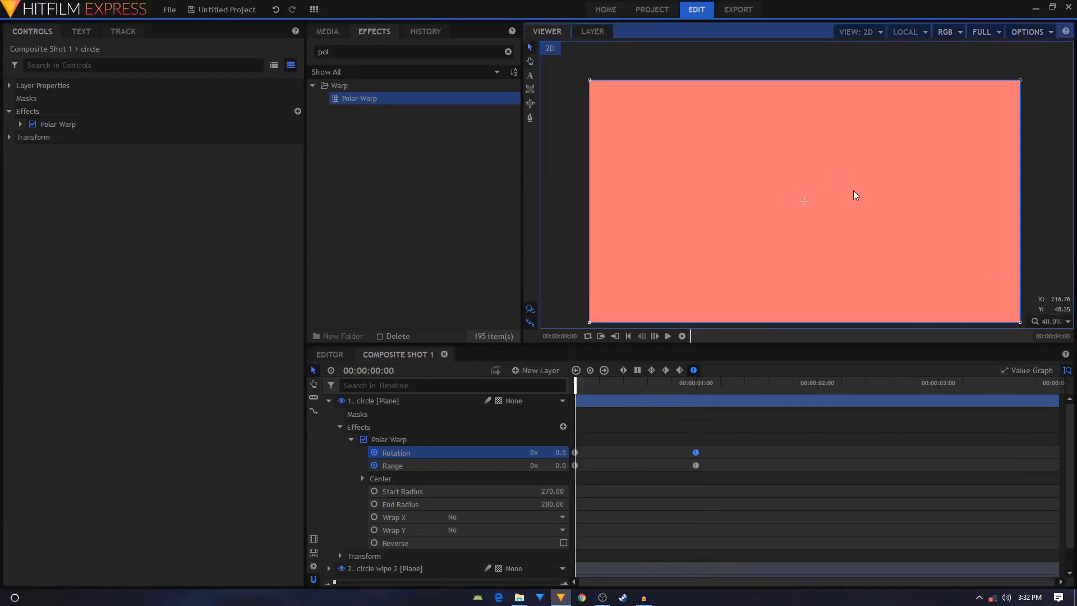
key(space)
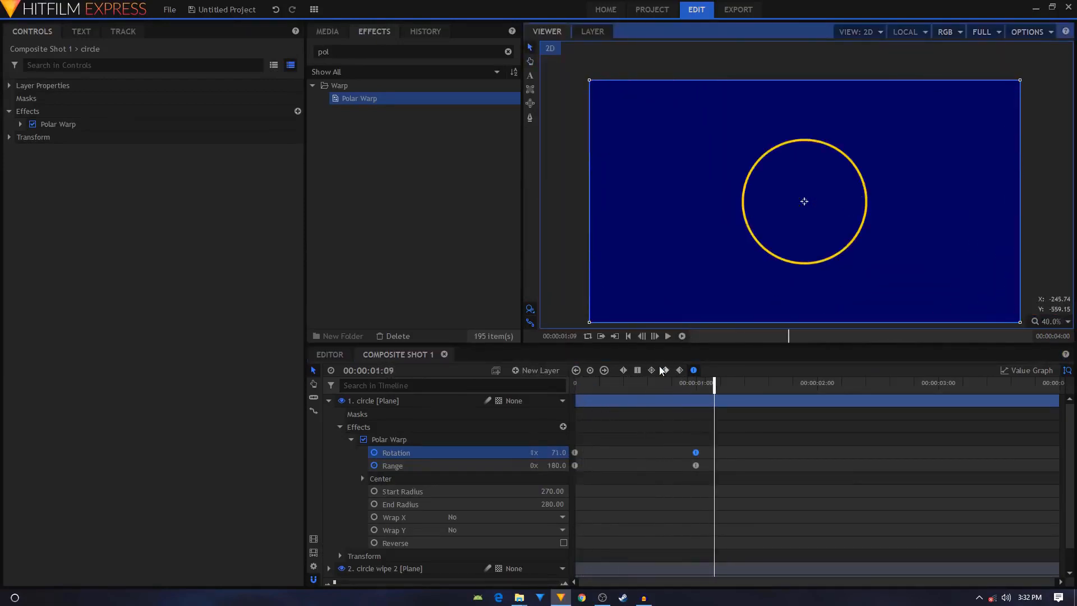
Copy the one-second Rotation and Range keyframes, paste them at frame 30, and delete the pasted pair.
drag(689, 441, 702, 463)
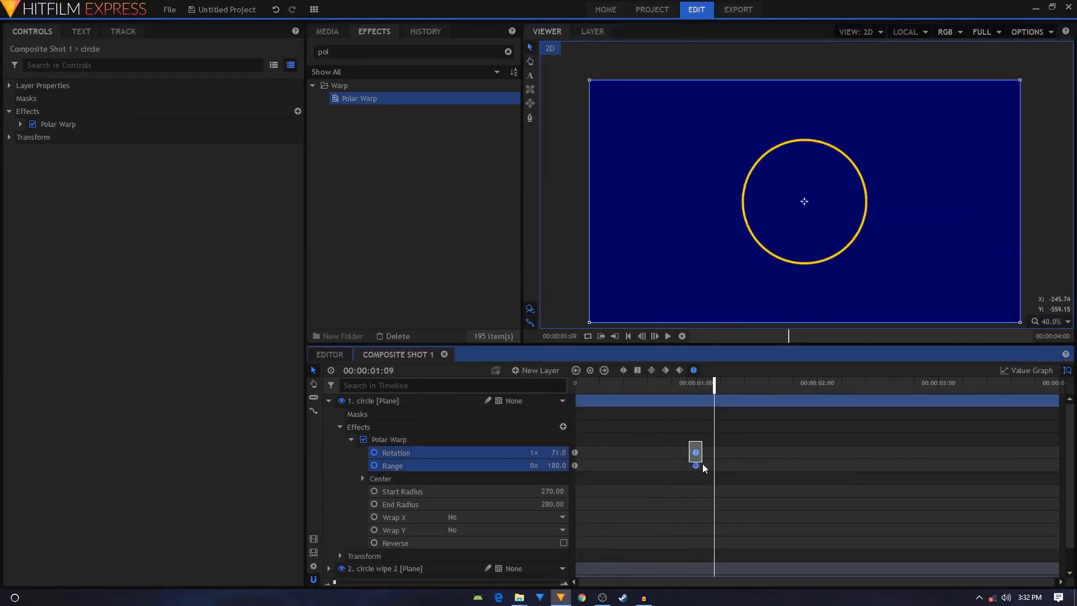
right_click(695, 451)
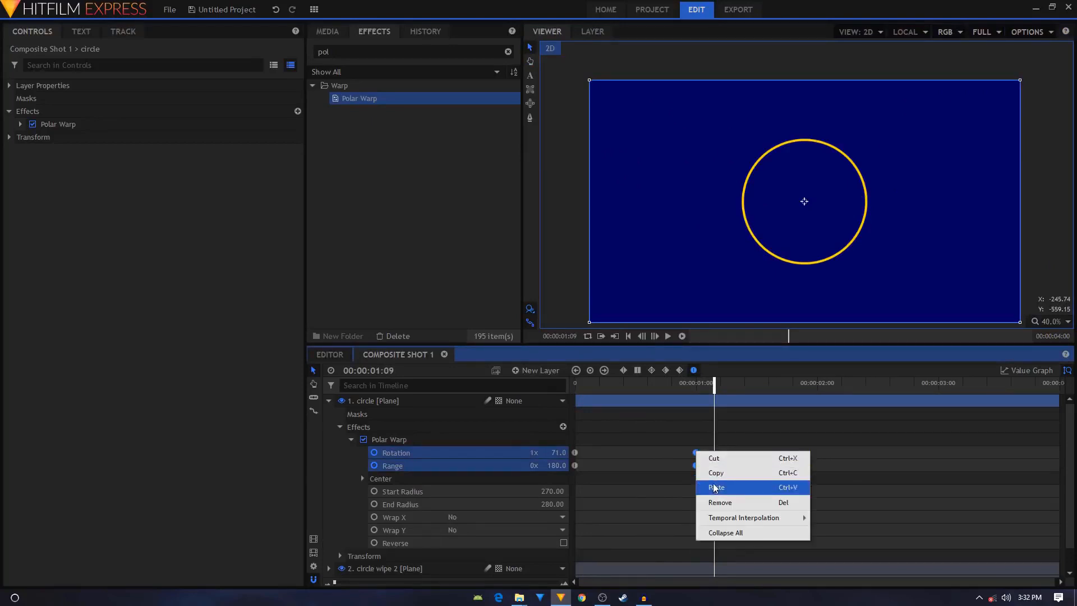
click(714, 473)
click(696, 384)
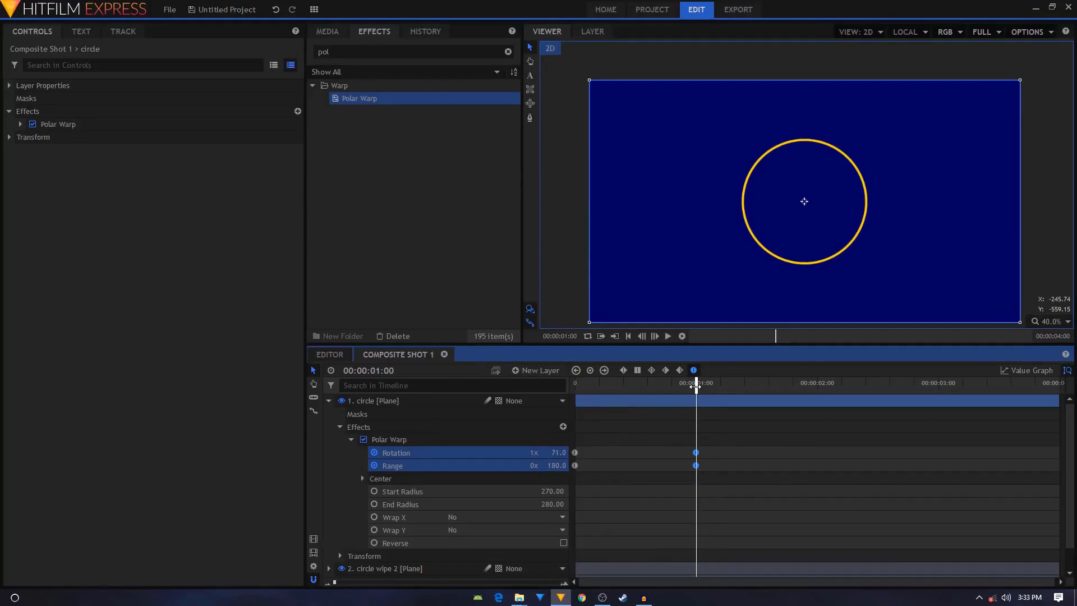
drag(695, 386, 635, 386)
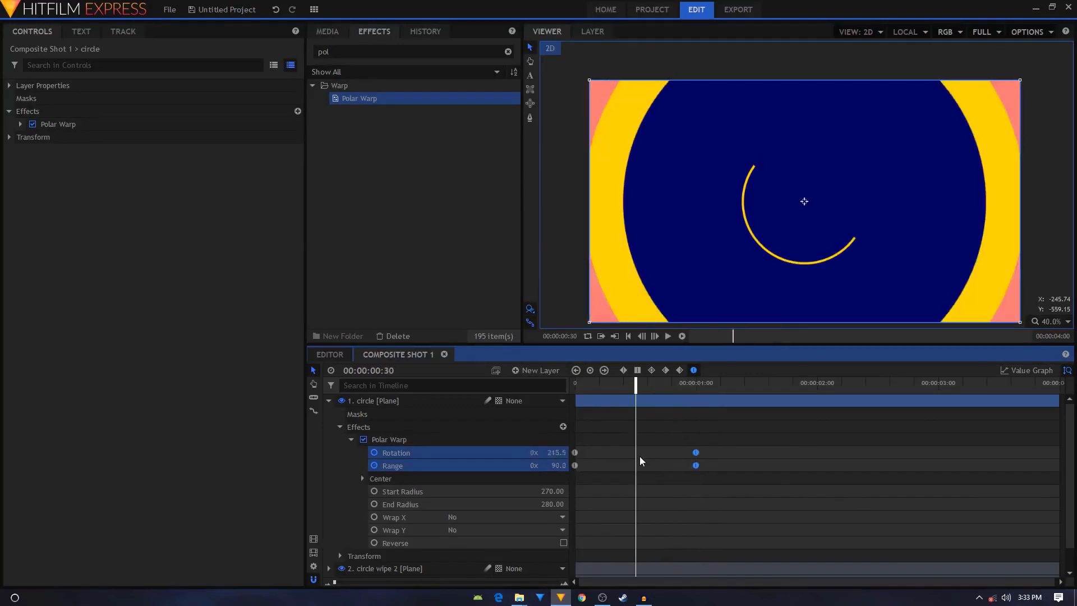
key(ctrl+v)
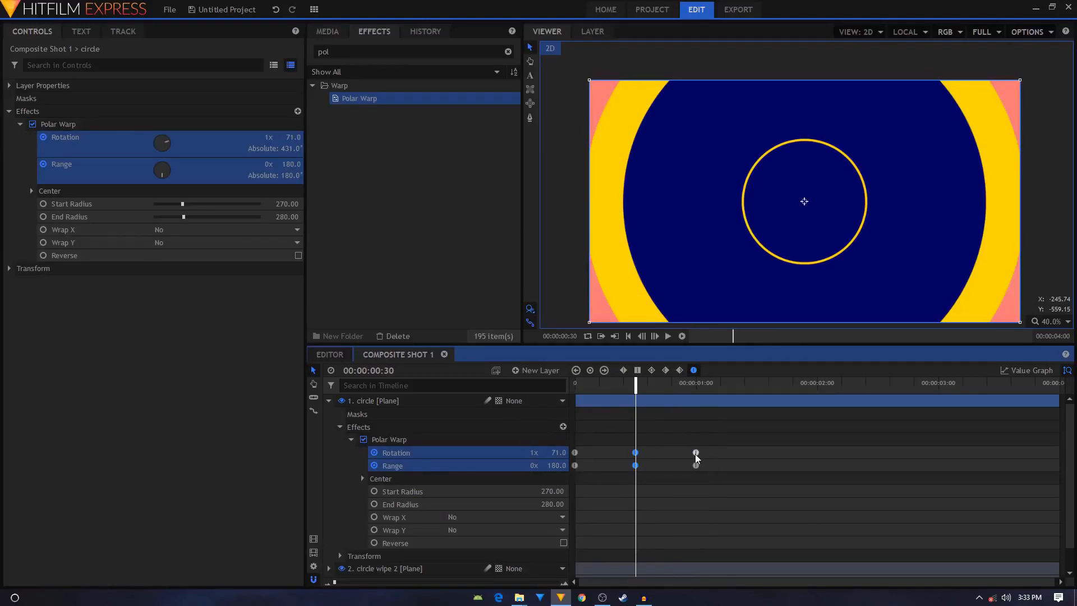
drag(602, 390, 648, 409)
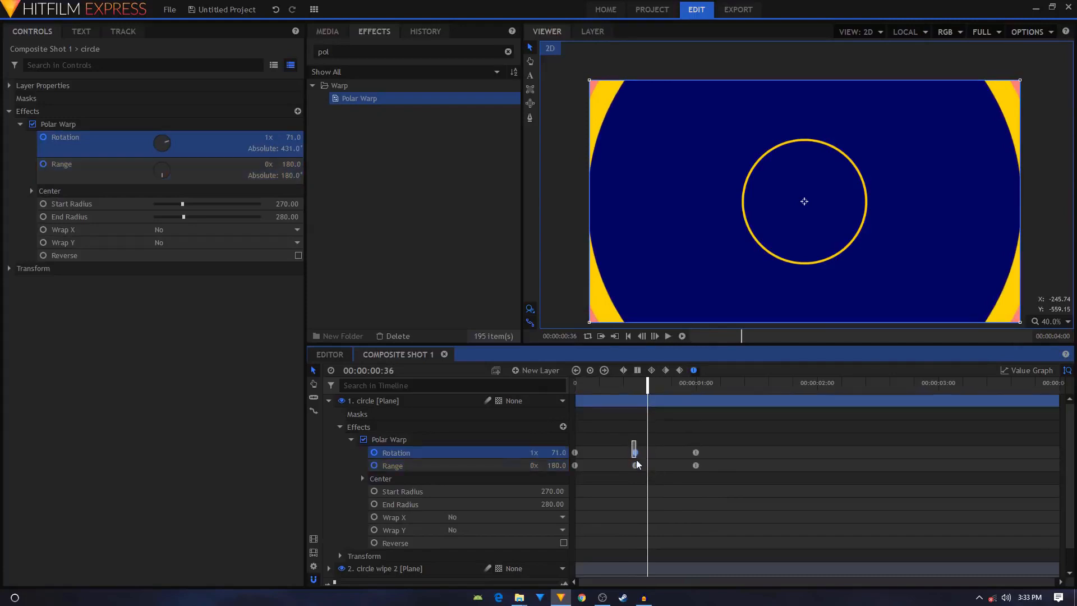
key(Delete)
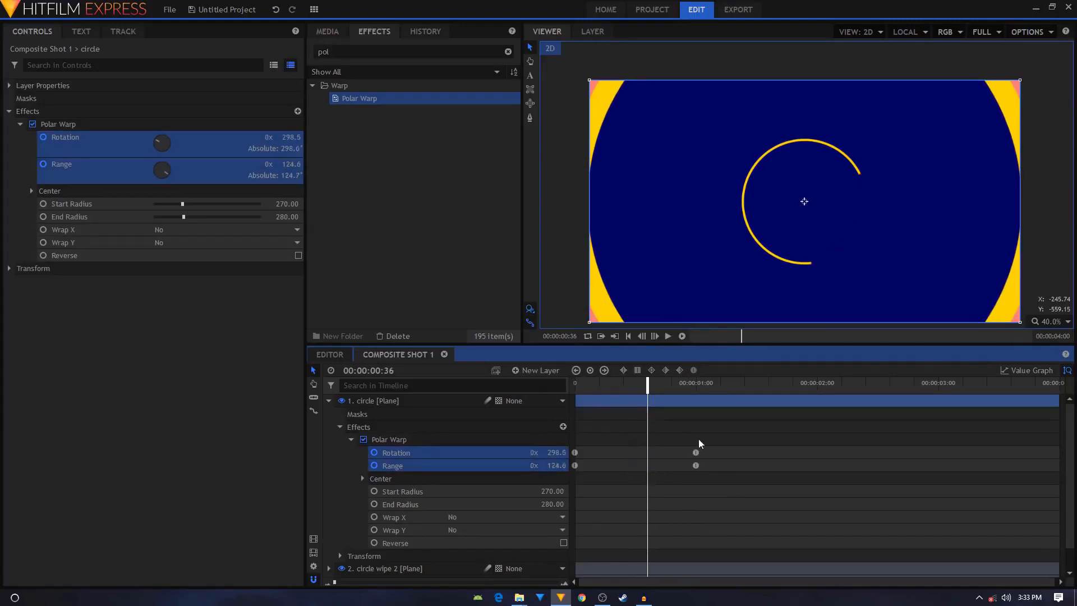
Set the circle's Polar Warp Range to 0 at two seconds and scrub the ring disappearing.
drag(688, 436, 706, 465)
double_click(696, 452)
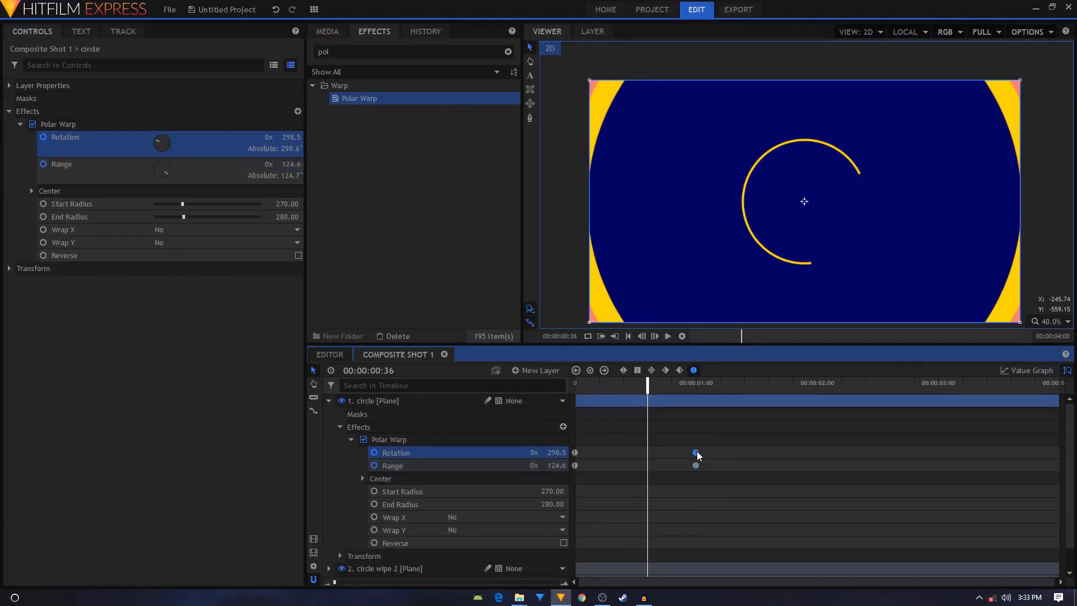
key(space)
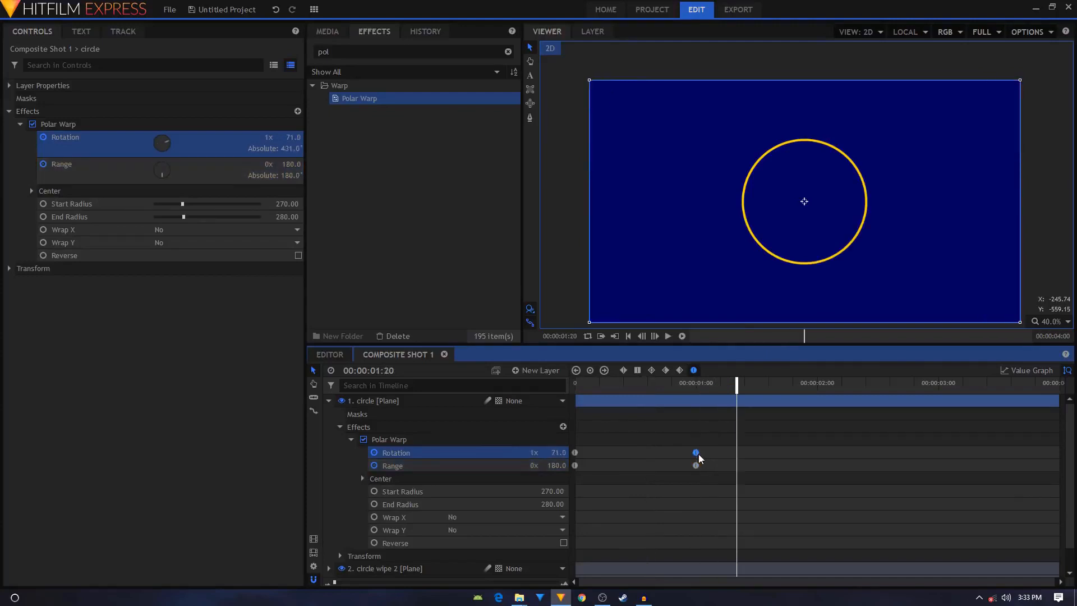
key(shift+period)
key(shift+period)
key(shift+period)
key(shift+period)
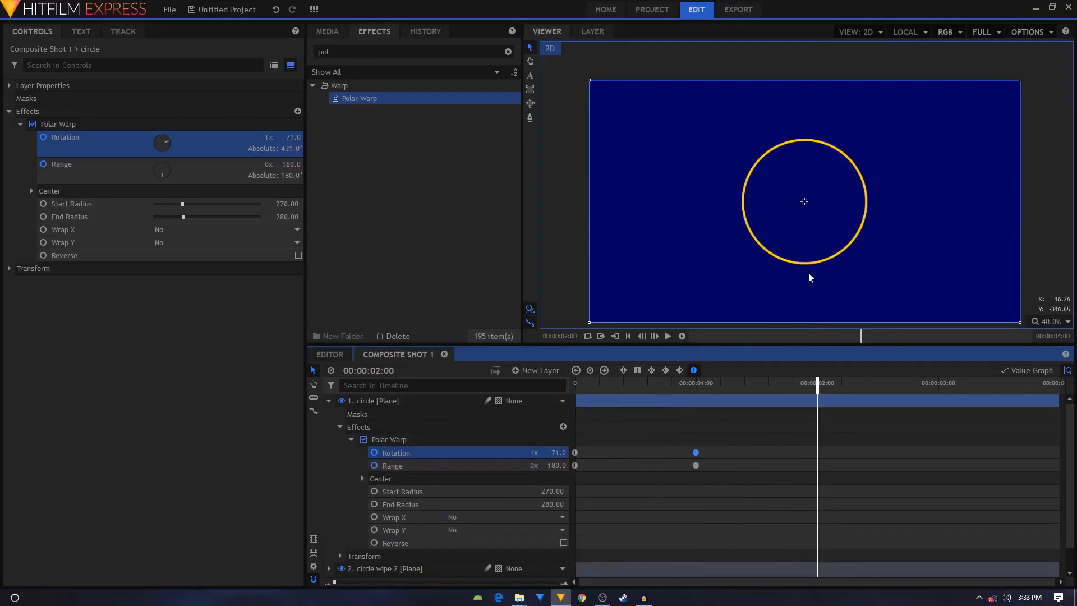
scroll(850, 176, up, 2)
drag(831, 249, 834, 234)
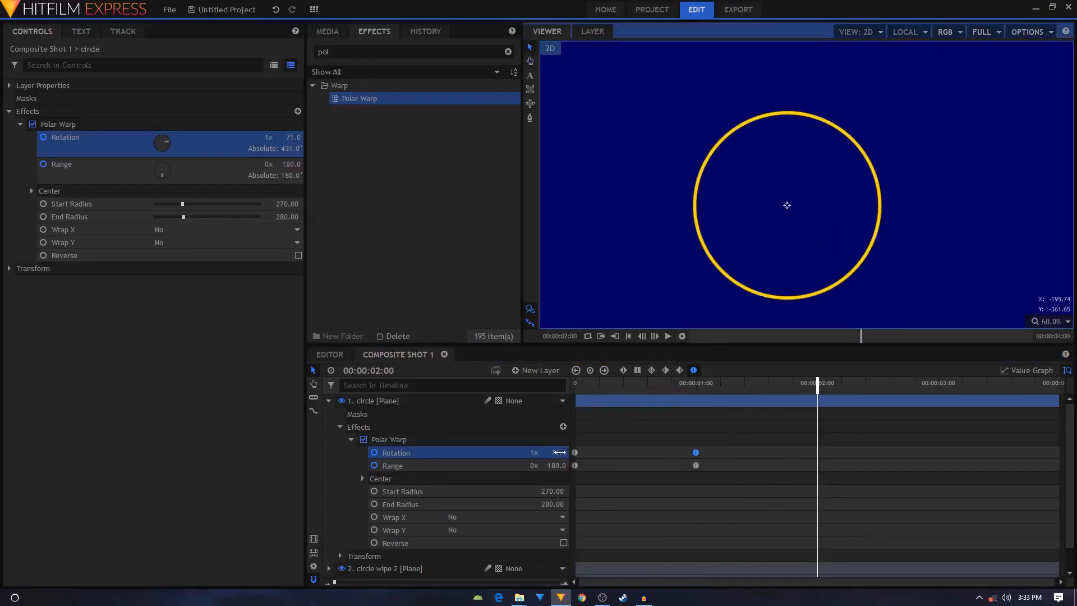
click(555, 466)
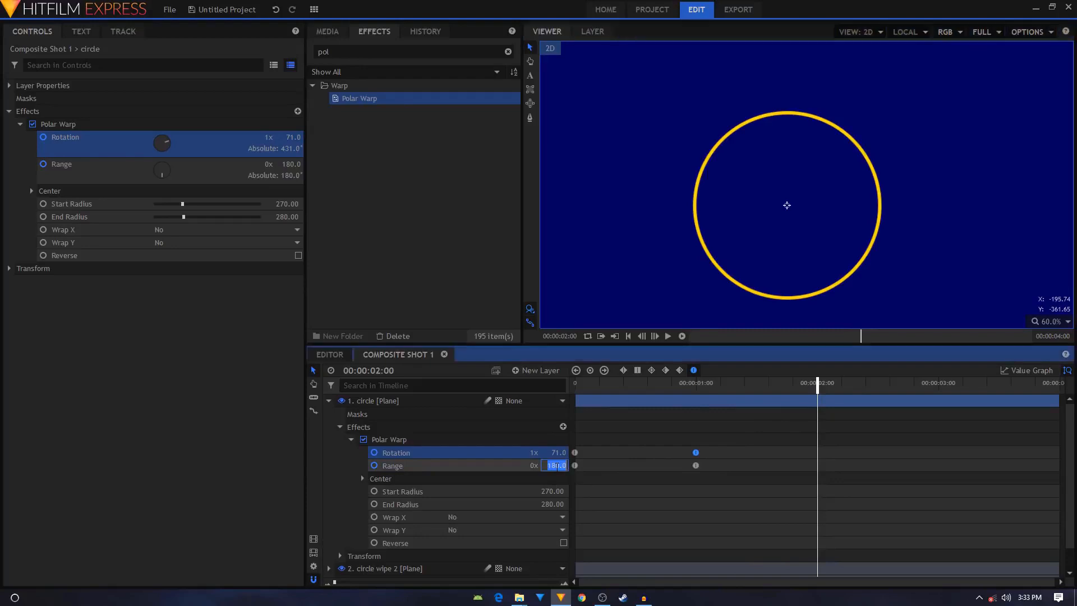
text(0)
key(Return)
drag(681, 391, 820, 463)
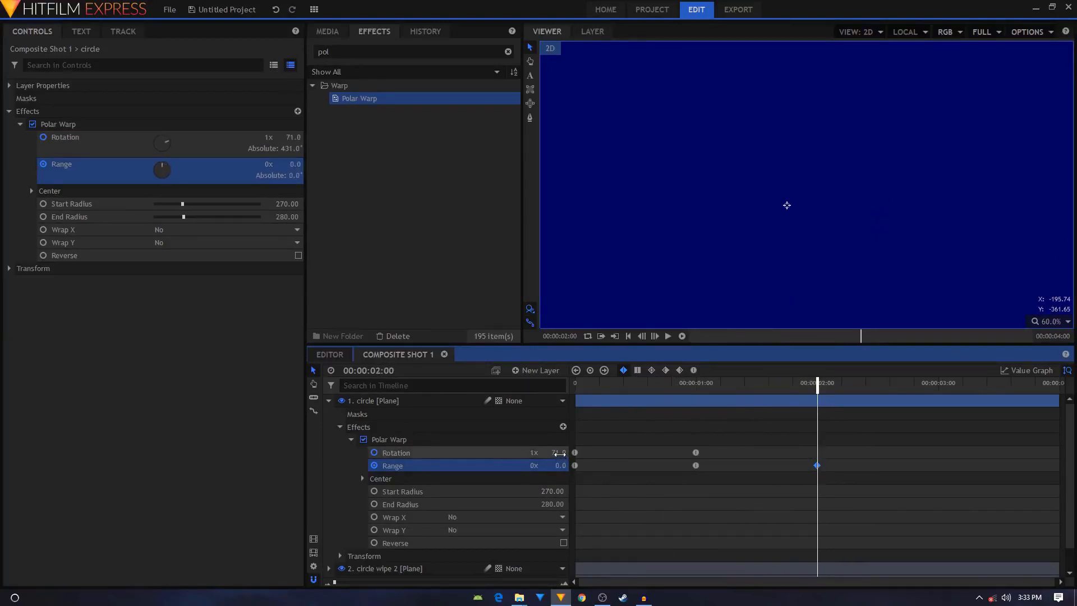
Set Rotation to -28 at two seconds, convert the two-second Rotation and Range keyframes to Bezier, and scrub the ring closing.
drag(558, 453, 570, 452)
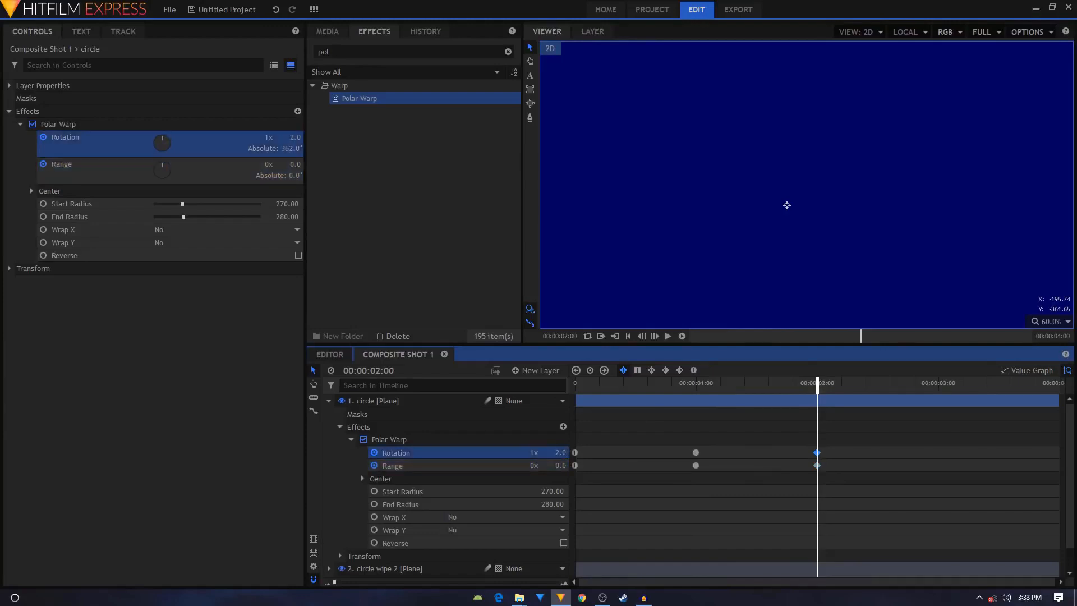
drag(560, 453, 355, 453)
drag(800, 447, 849, 471)
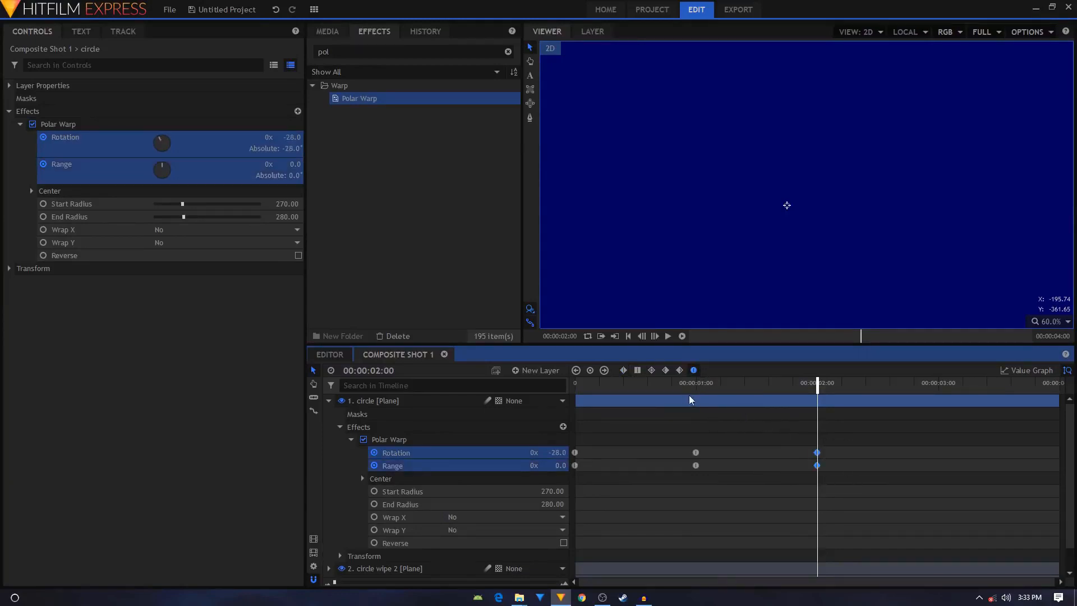
drag(687, 383, 698, 413)
drag(695, 413, 710, 412)
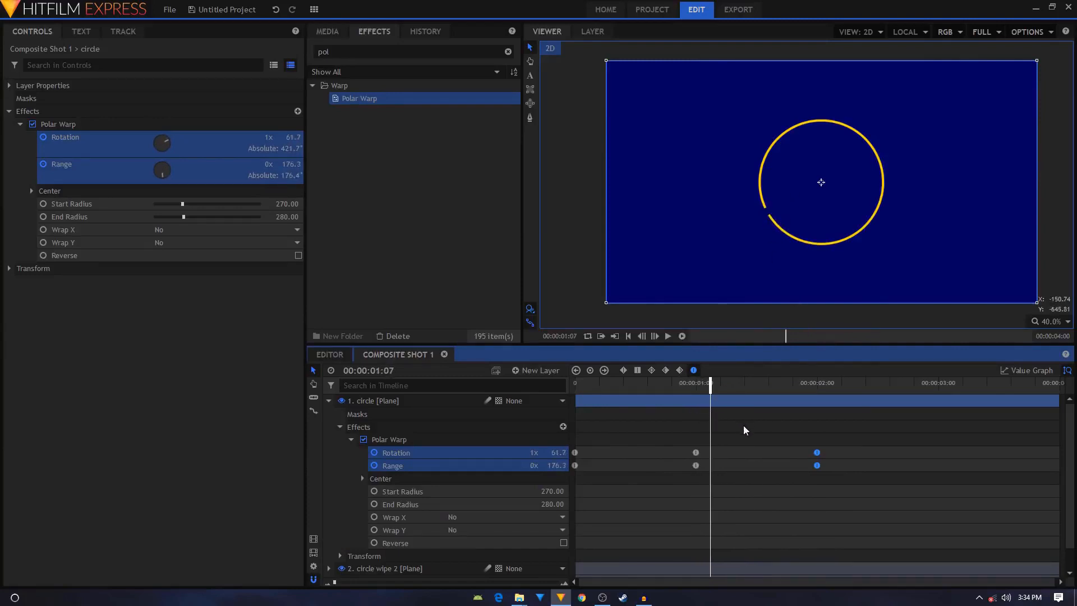
Move the final Rotation keyframe to 1:47, adjust its value to align the shrinking arc, and return it to two seconds.
drag(710, 387, 817, 387)
click(817, 454)
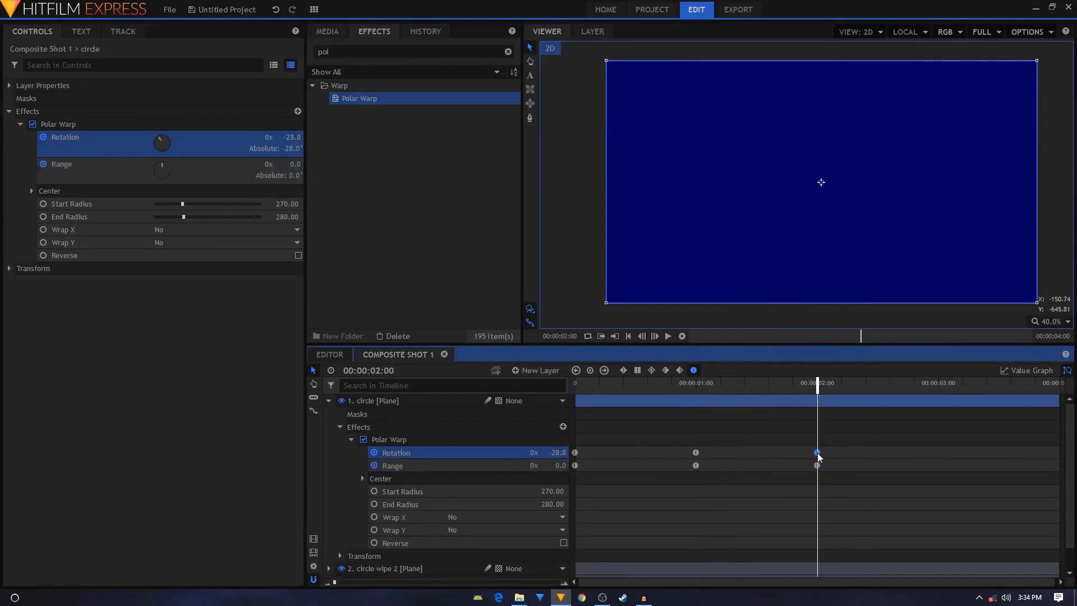
drag(817, 453, 831, 449)
drag(699, 405, 792, 413)
drag(562, 453, 573, 452)
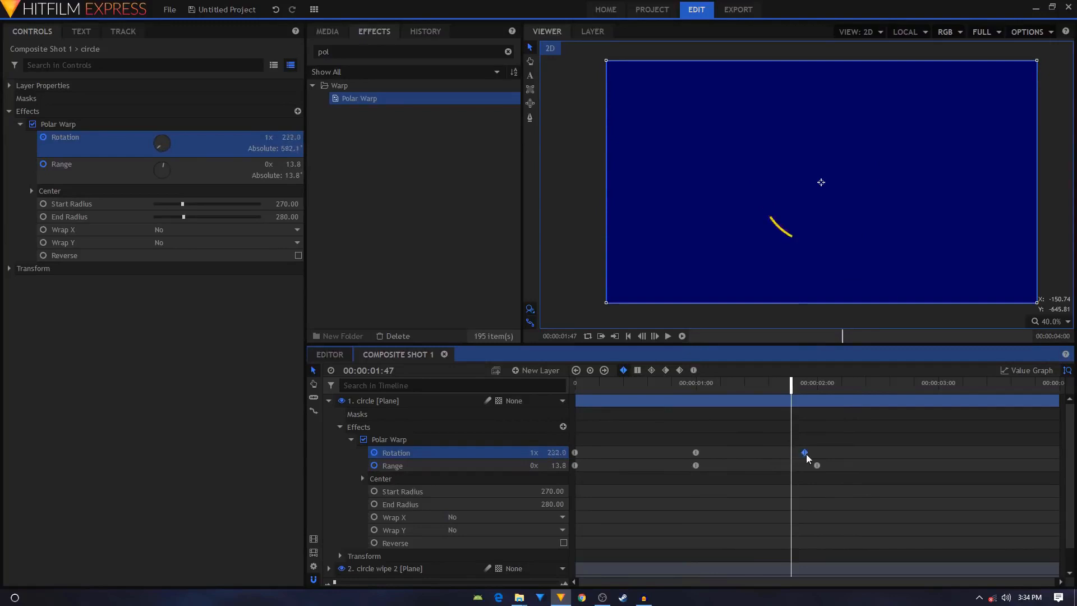
drag(817, 457, 819, 457)
Convert the two-second Rotation keyframe to Bezier, play the full ring animation, and scrub closely through the arc's shrinking end.
click(690, 399)
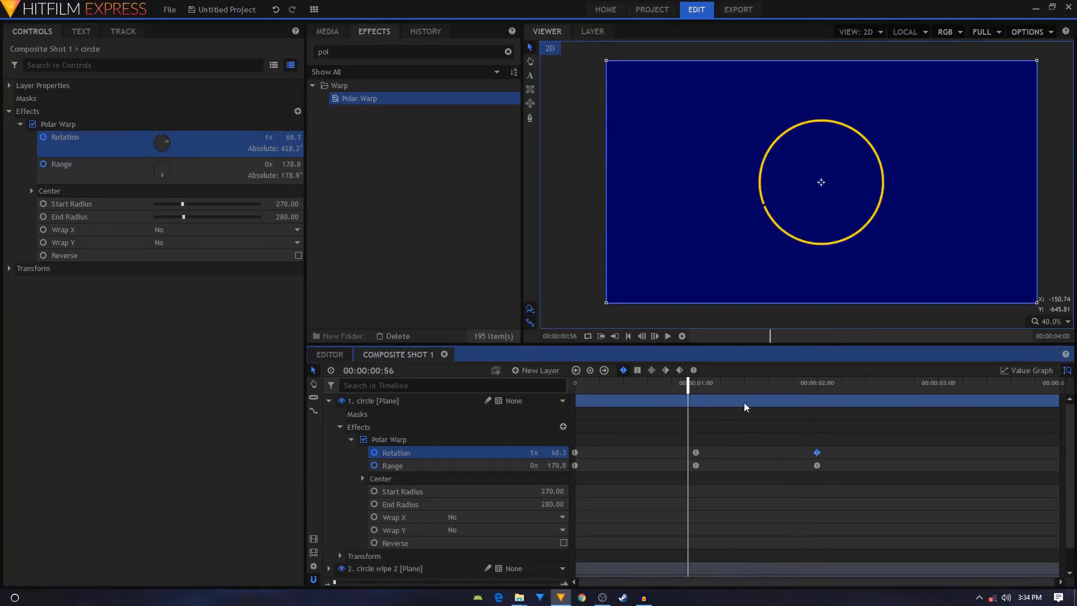
drag(695, 407, 814, 414)
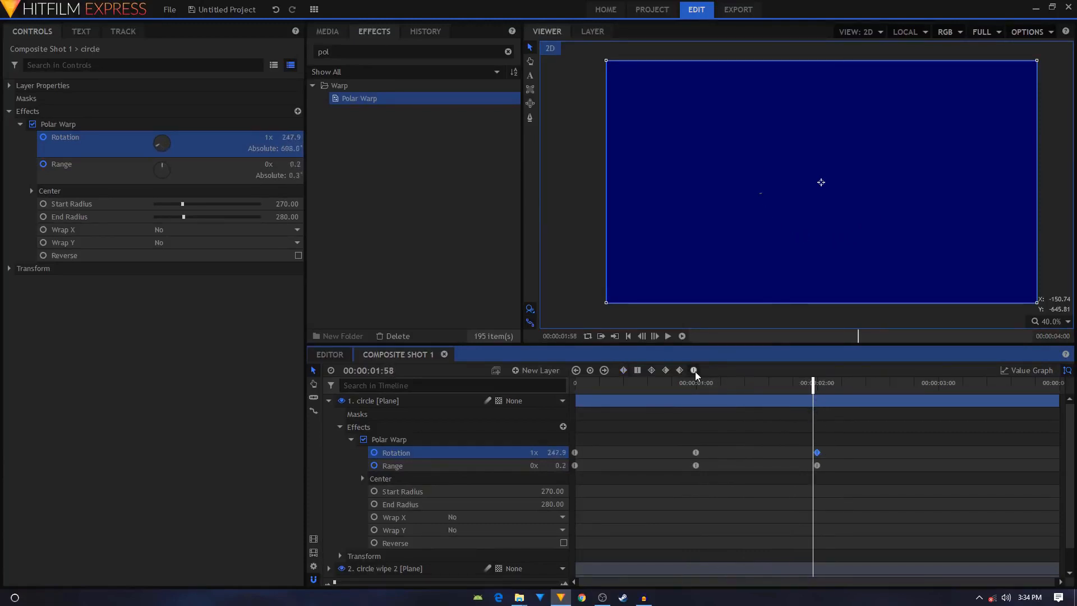
drag(696, 384, 569, 387)
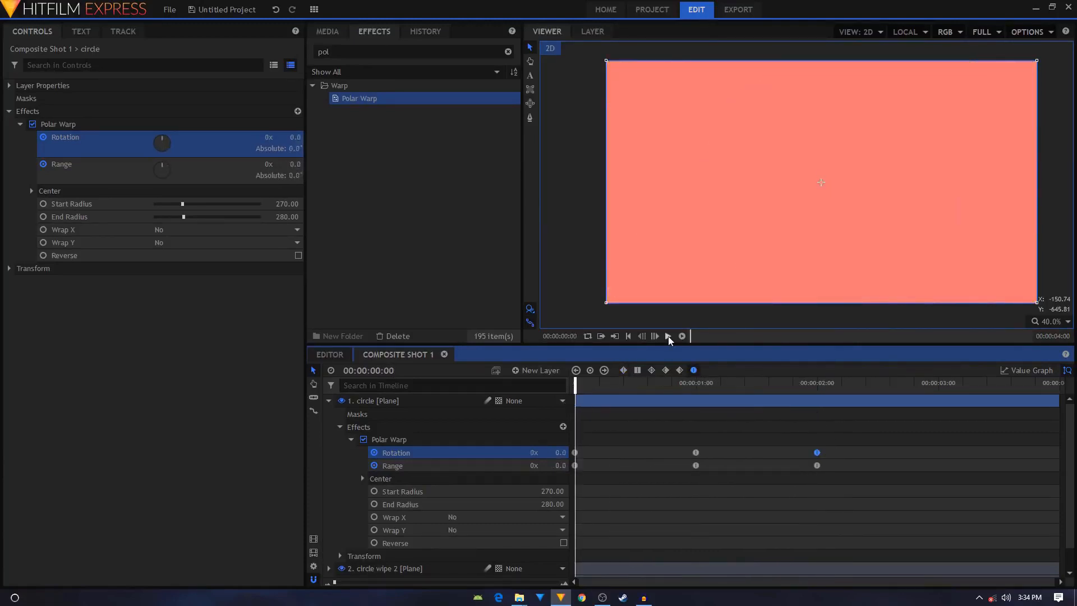
click(668, 336)
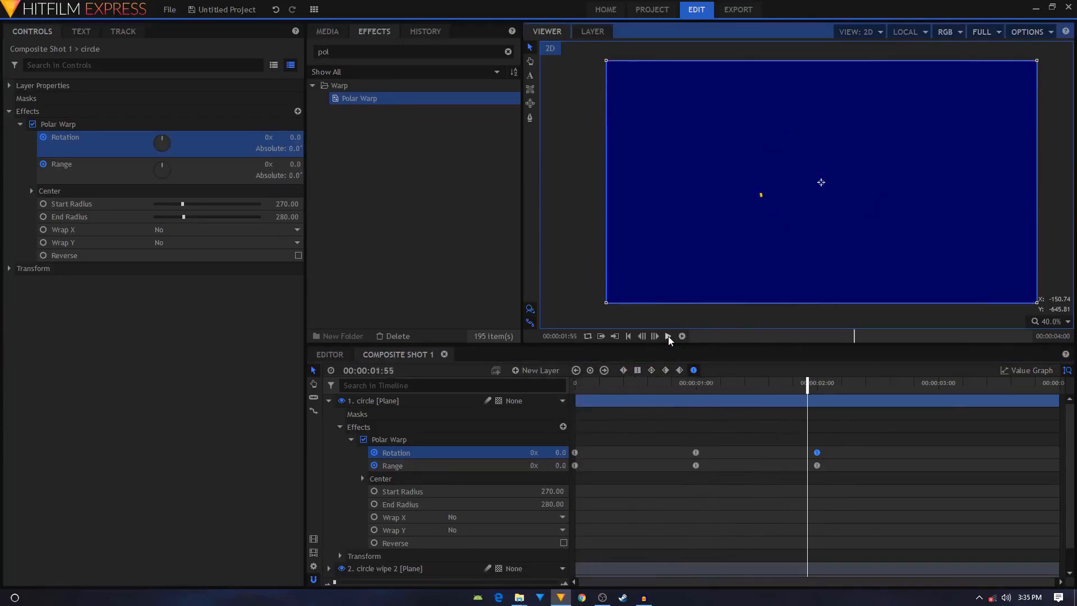
drag(667, 385, 792, 387)
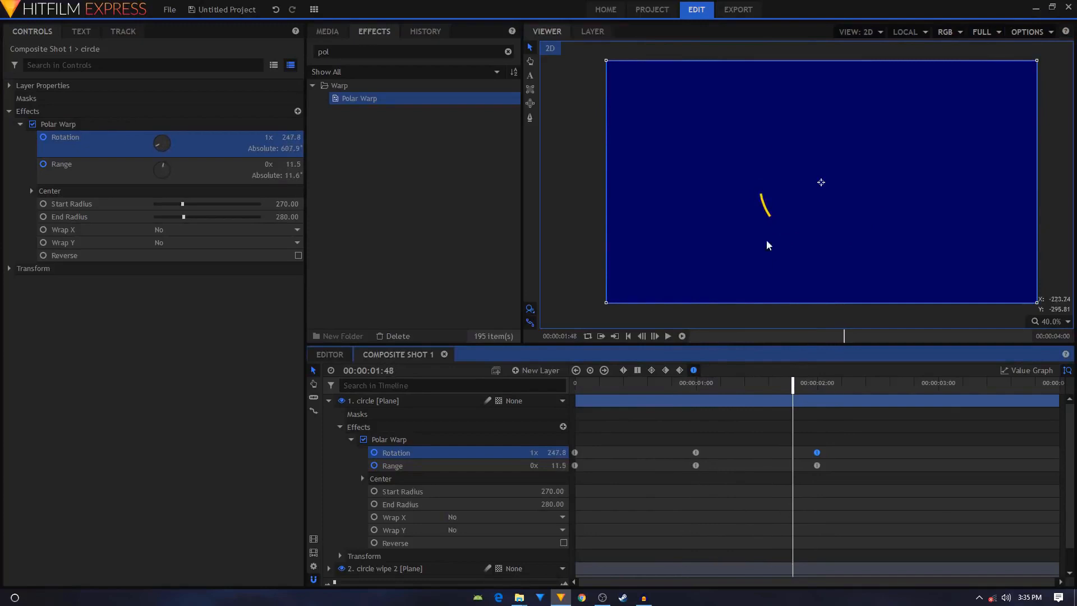
scroll(767, 245, up, 3)
drag(706, 383, 766, 385)
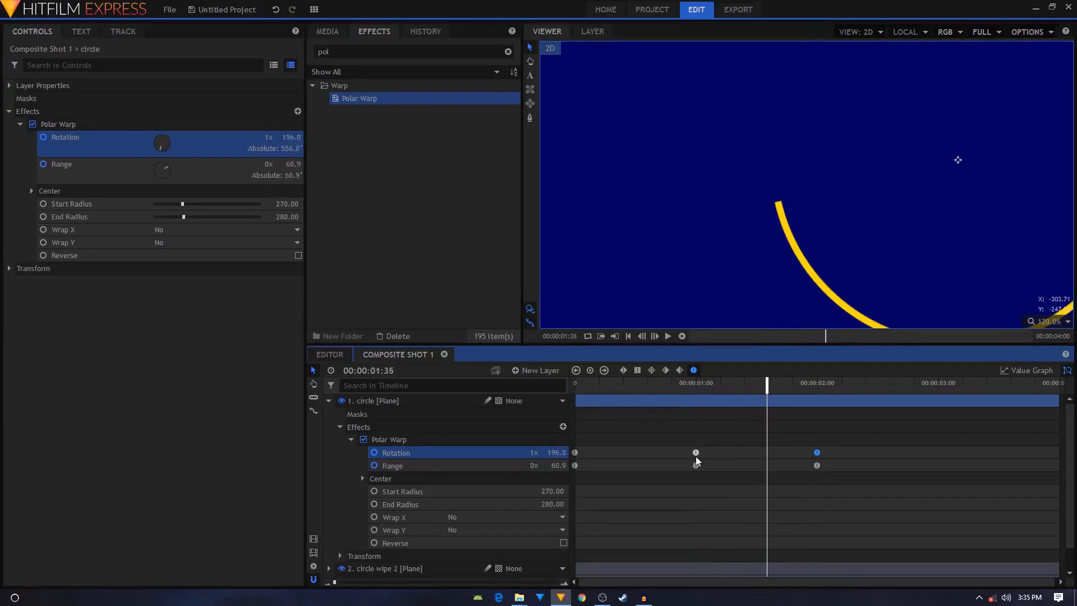
Move the final Rotation keyframe to 1:47, set it to one revolution plus 249 degrees, return it to two seconds, and scrub the result.
double_click(696, 453)
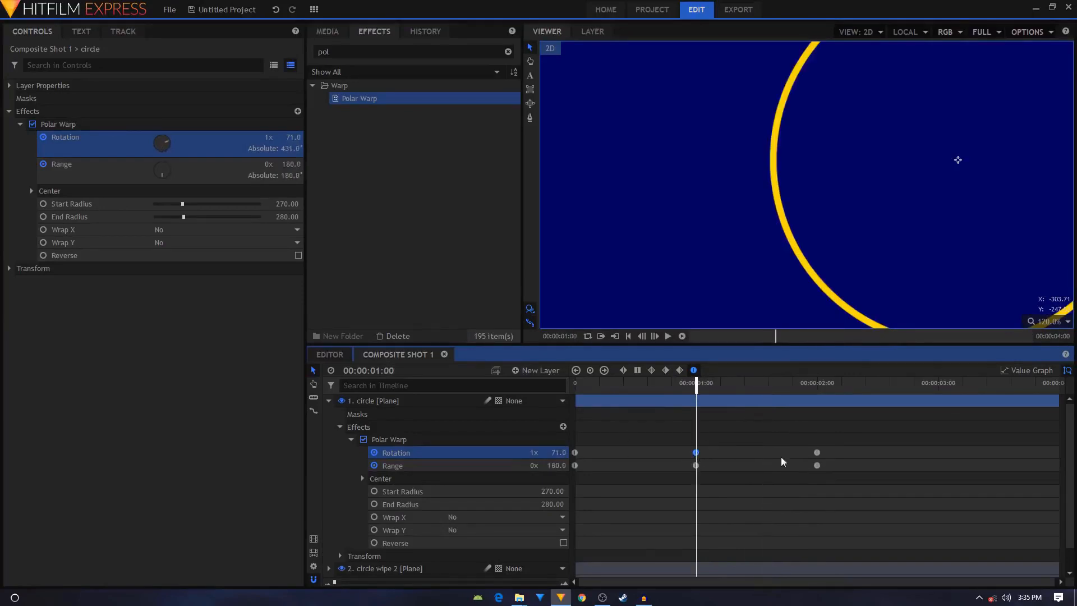
double_click(818, 453)
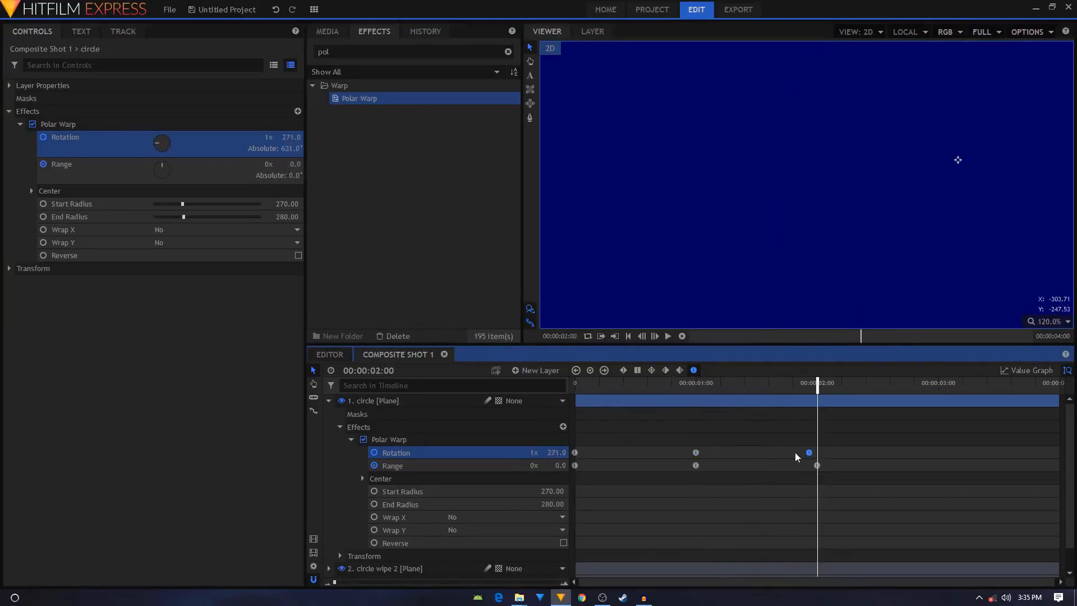
drag(796, 456, 790, 452)
drag(560, 452, 553, 452)
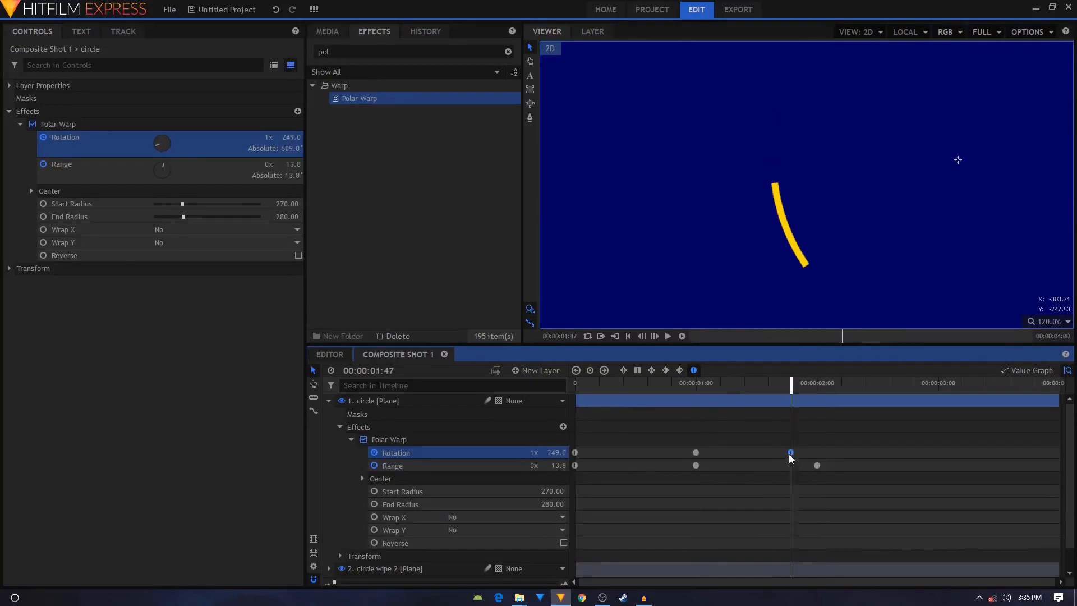
drag(790, 458, 817, 458)
mouse_move(693, 384)
mouse_down()
mouse_move(745, 411)
mouse_move(805, 422)
mouse_up()
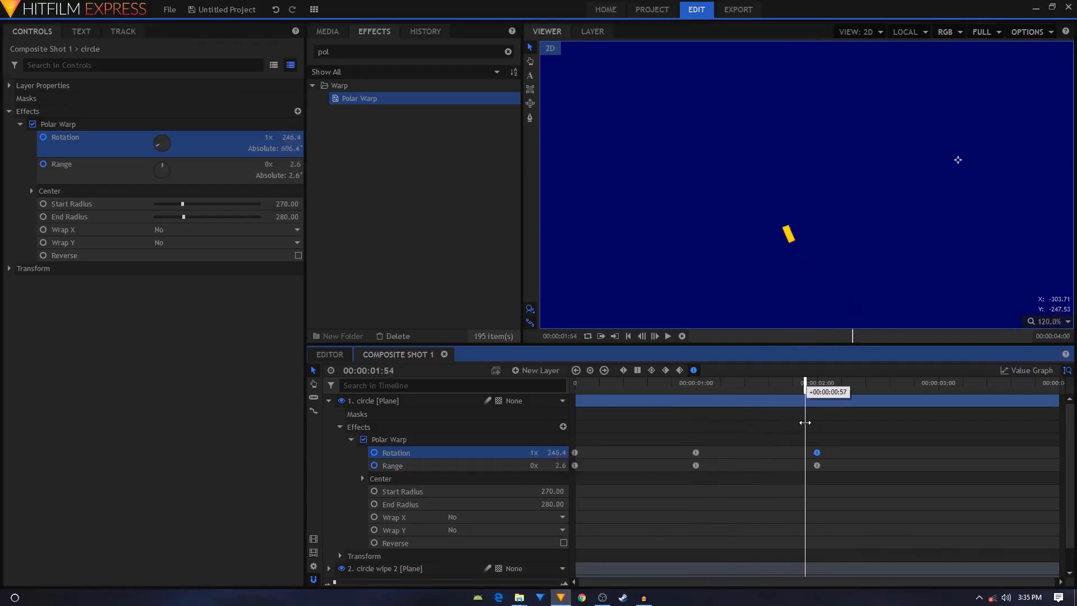
scroll(888, 211, down, 5)
scroll(911, 209, up, 2)
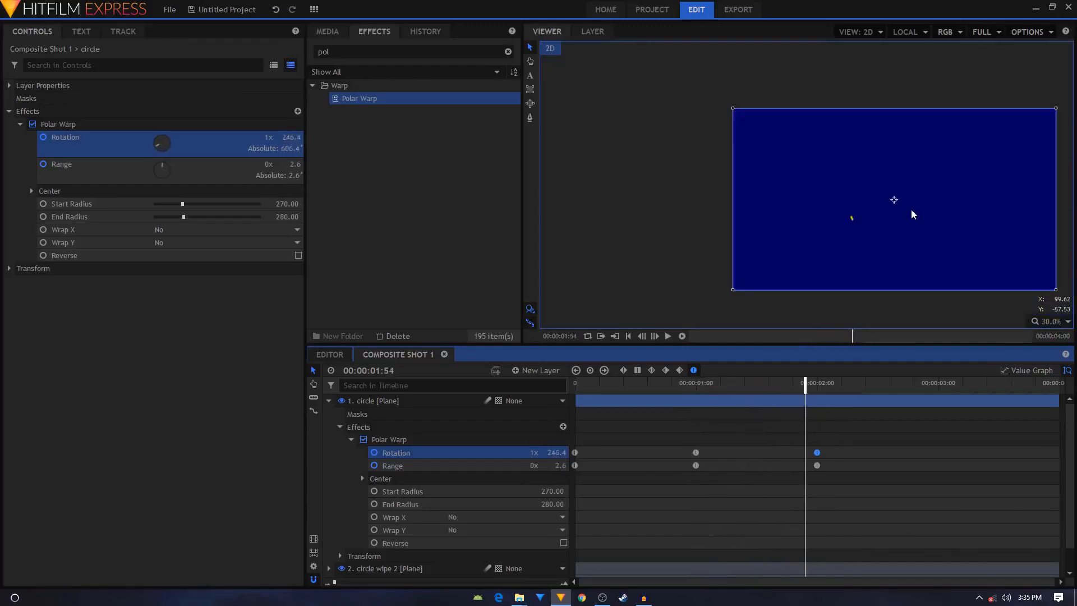
Collapse the circle layer's properties, duplicate the layer, and rename the copy circle.2.
drag(893, 206, 877, 197)
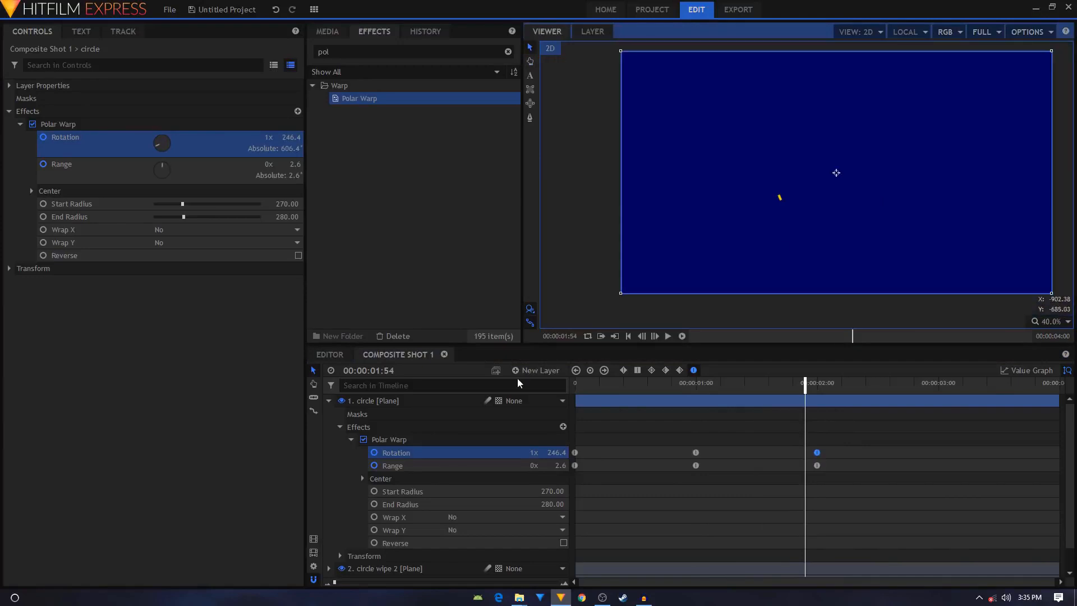
click(351, 439)
click(340, 427)
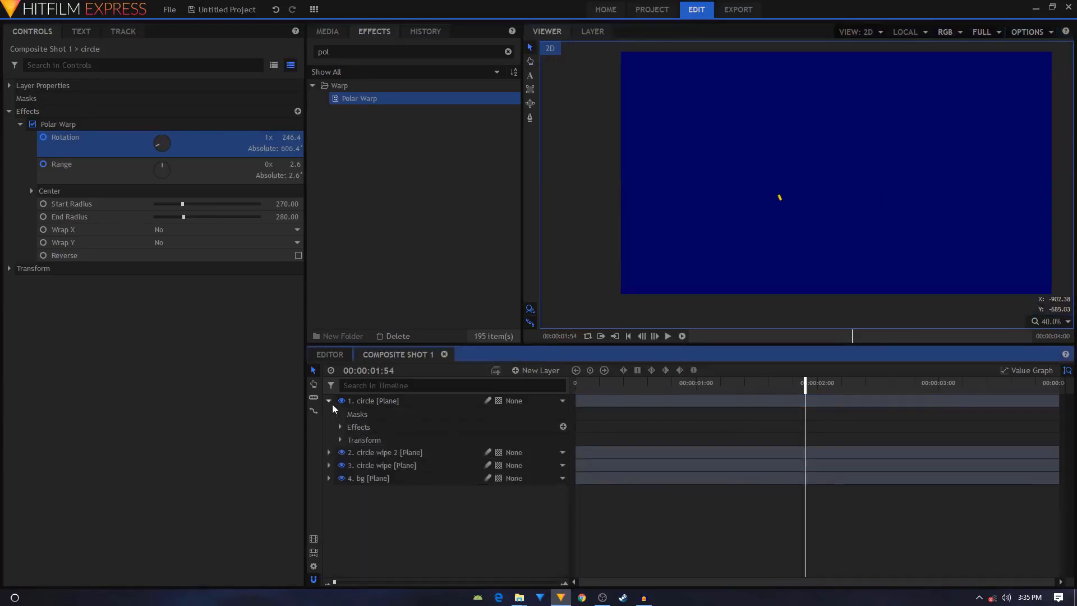
click(329, 401)
click(389, 402)
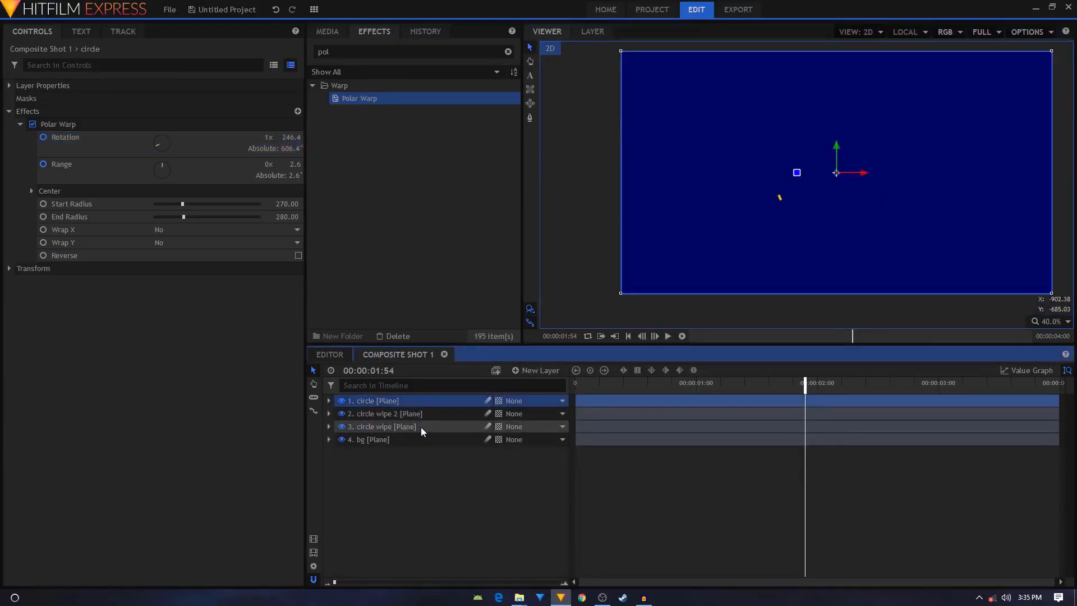
key(ctrl+d)
right_click(368, 411)
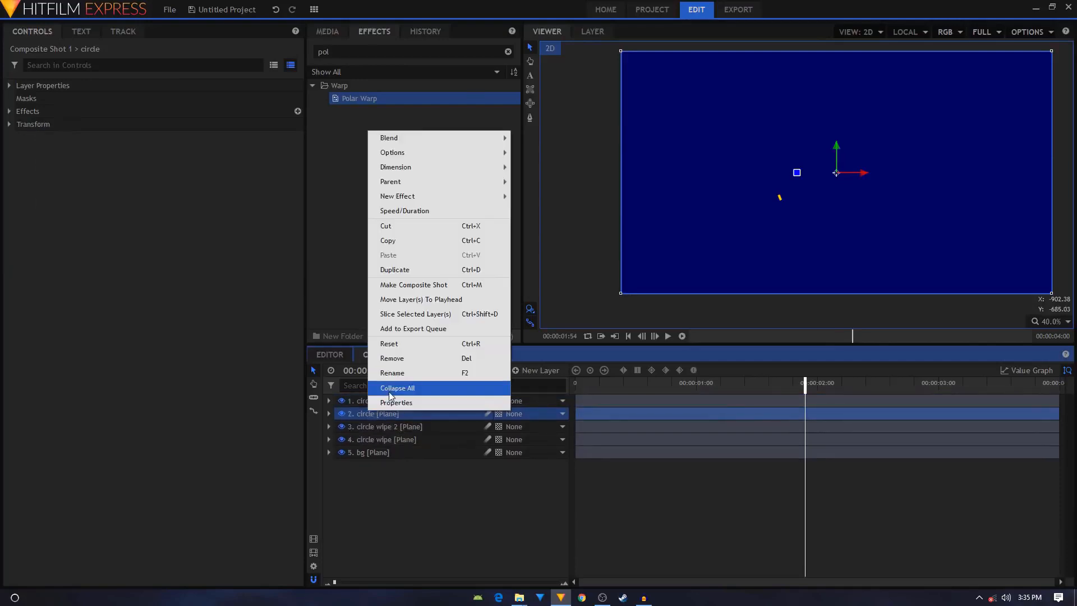
click(392, 372)
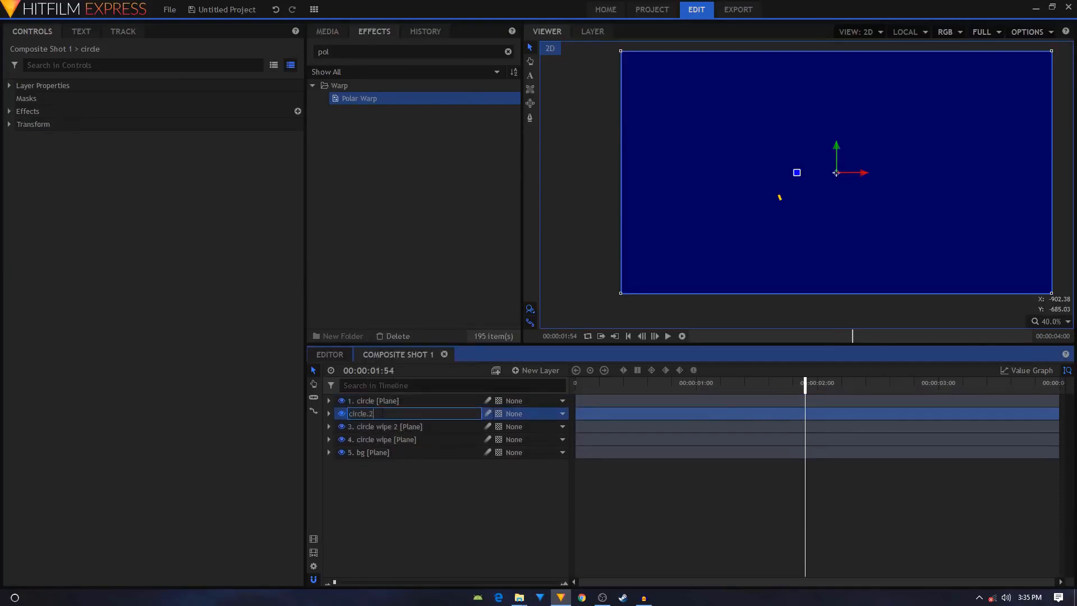
key(Return)
click(426, 439)
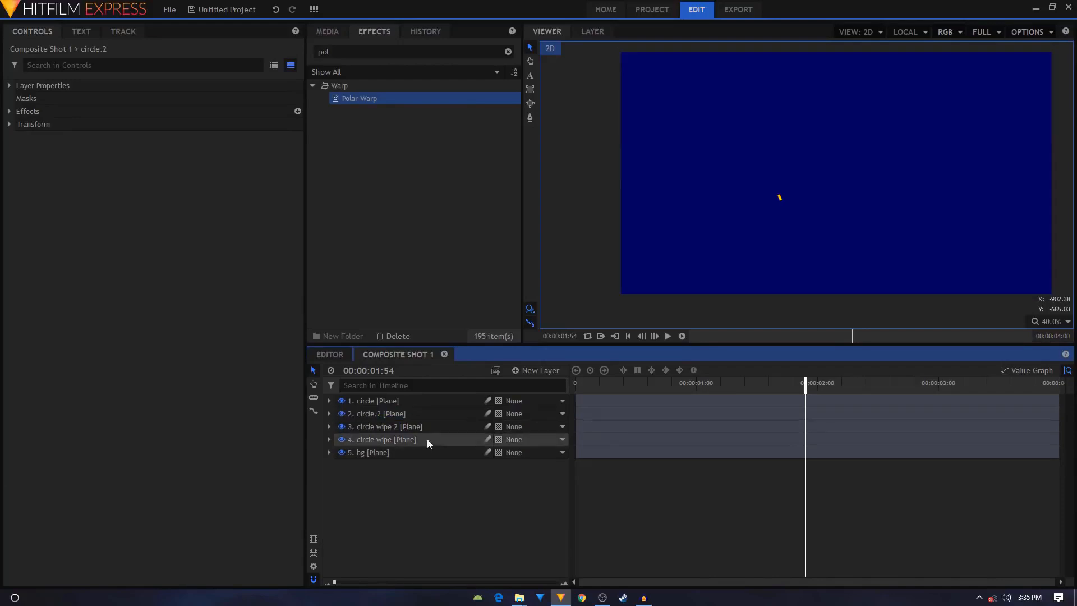
Shift all Polar Warp Rotation and Range keyframes of circle.2 forward by about 13 frames to stagger the second ring.
click(400, 413)
drag(601, 383, 651, 393)
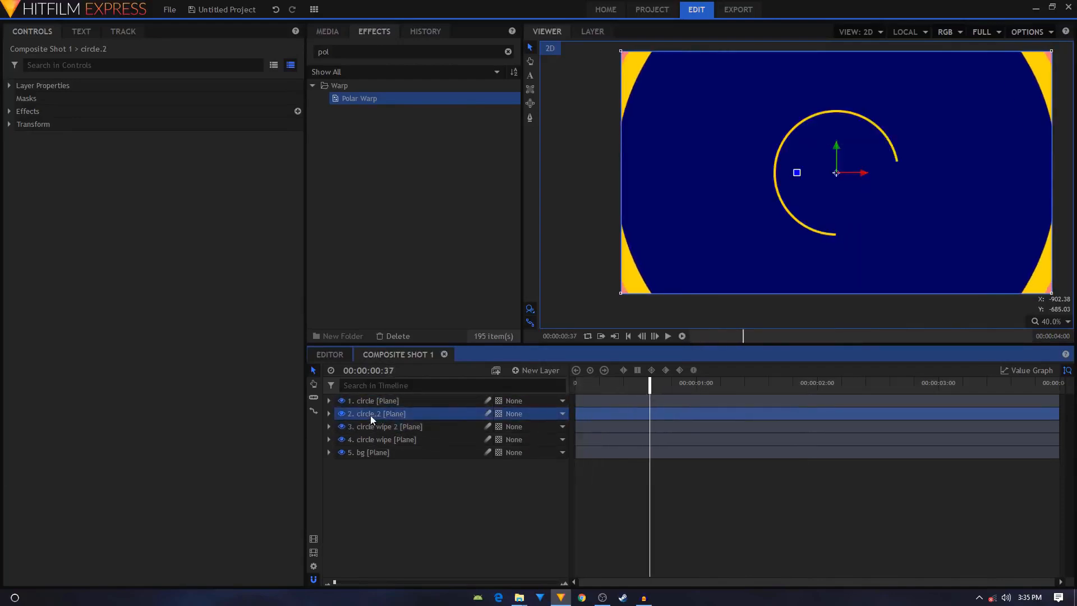
click(328, 414)
click(339, 440)
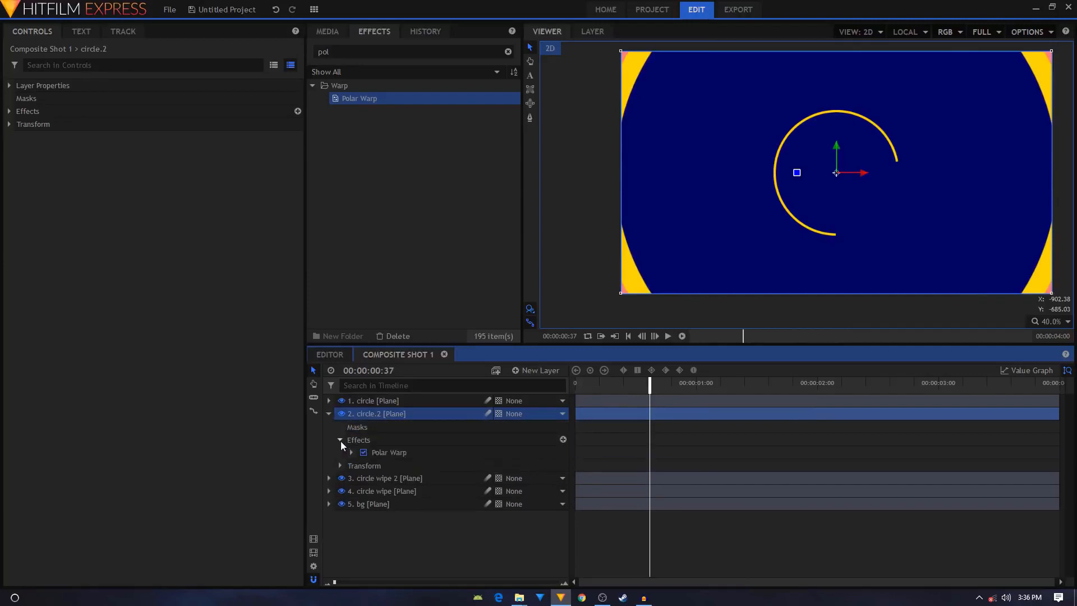
click(351, 452)
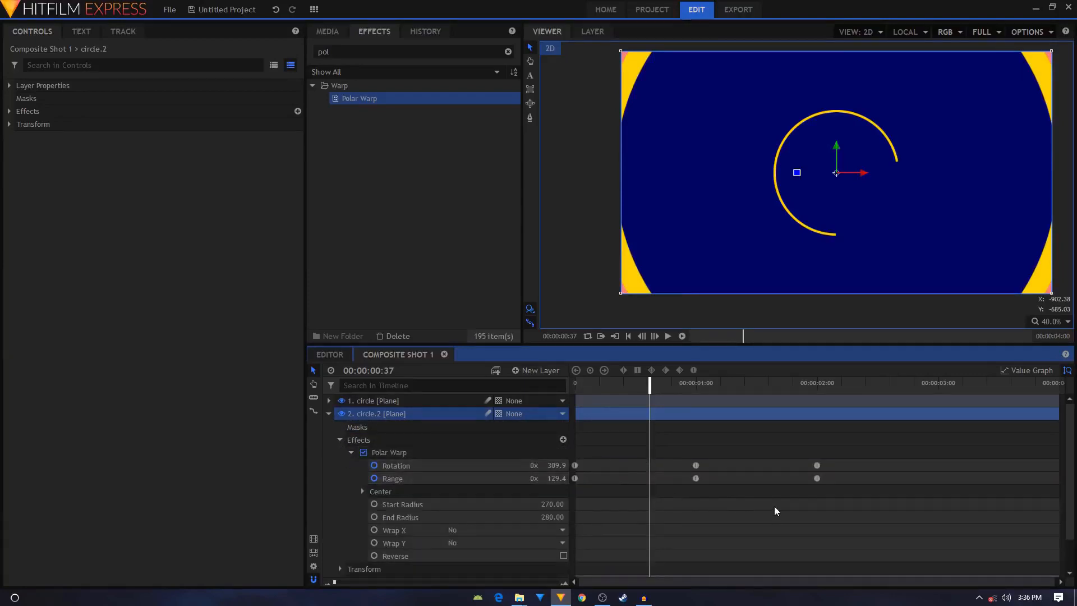
drag(851, 445, 603, 475)
click(351, 452)
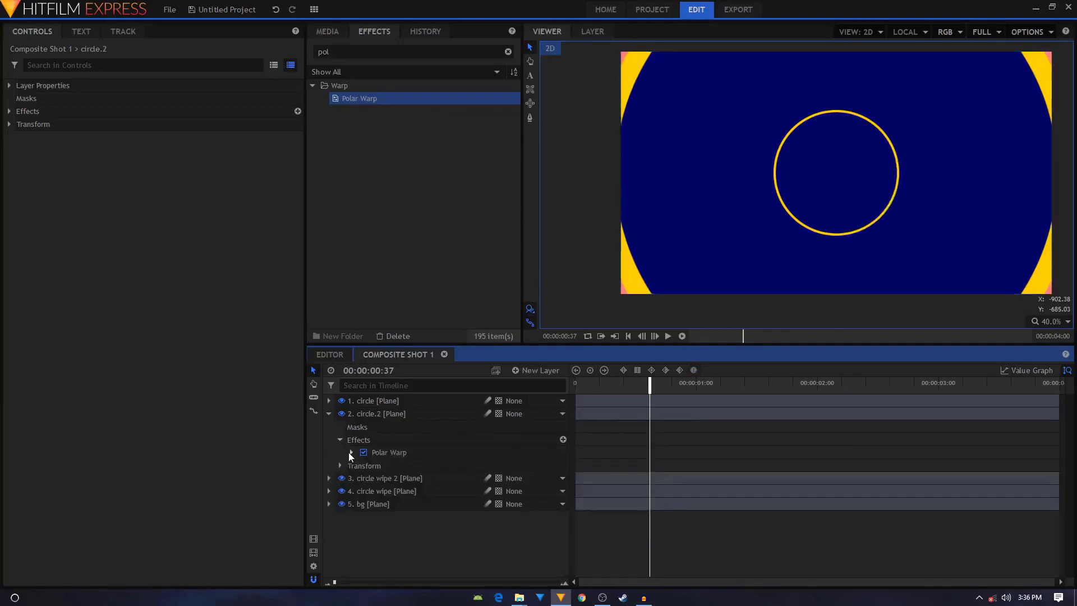
click(340, 440)
Find the Fill Color effect, apply it to circle.2, and raise its Blend Amount to 100%.
click(359, 52)
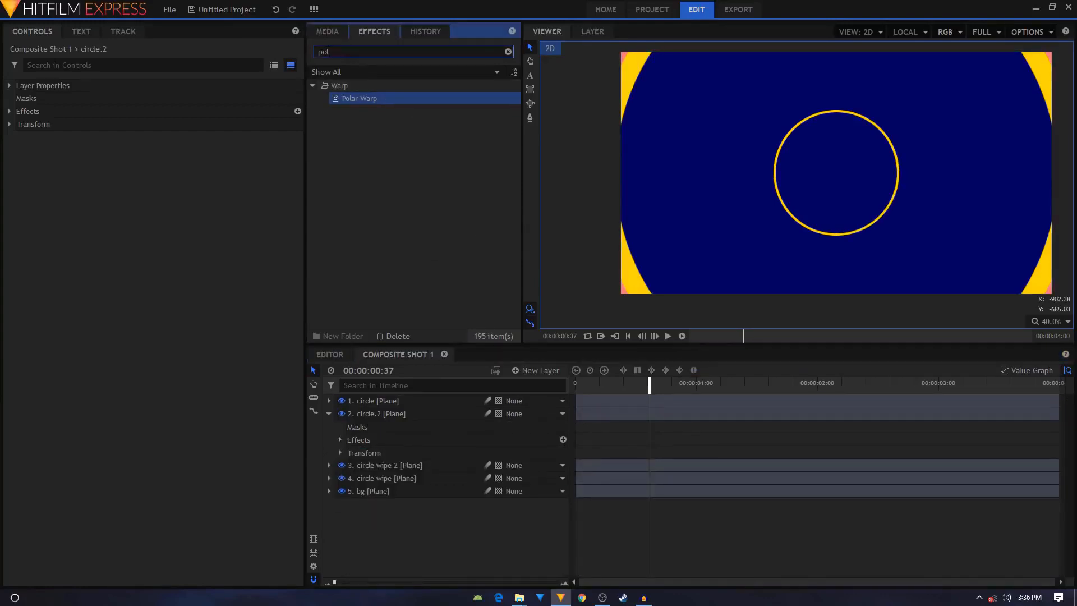
key(BackSpace)
text(fill)
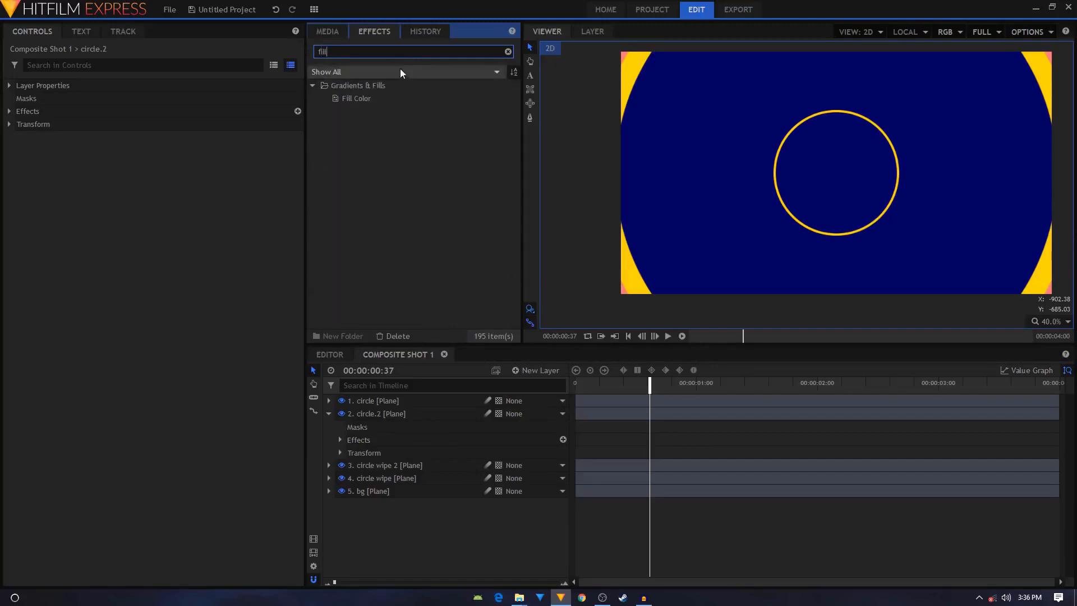
drag(414, 383, 395, 414)
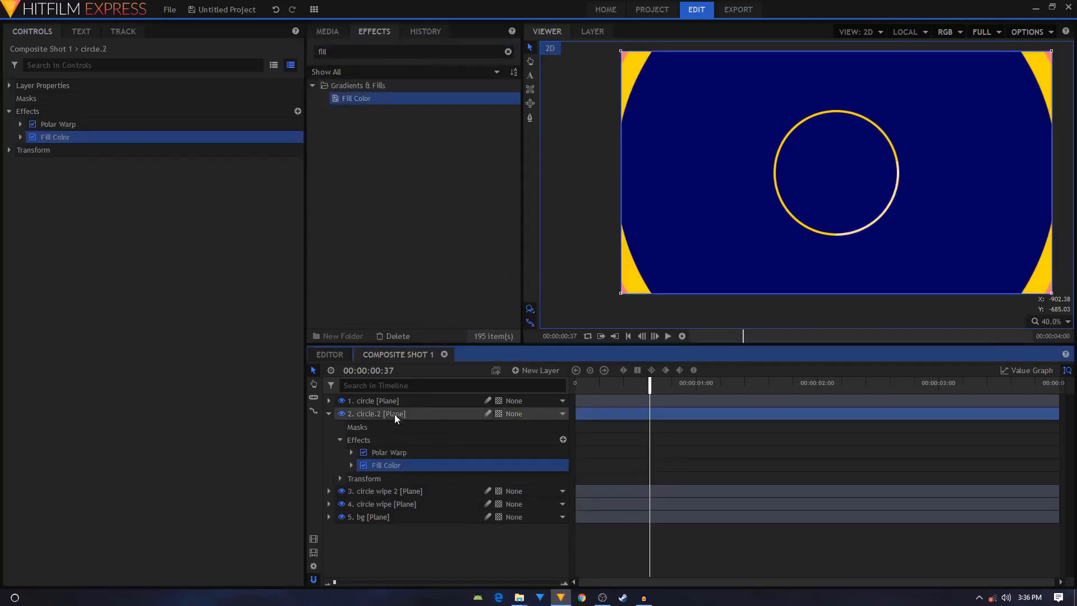
click(351, 465)
drag(552, 491, 562, 492)
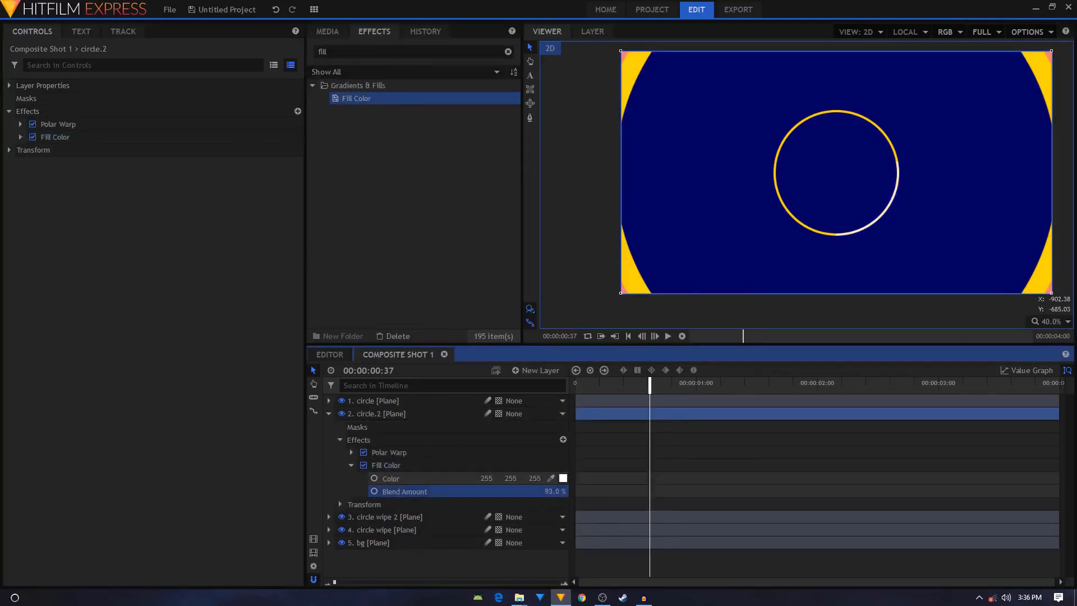
Set the Fill Color of circle.2 to coral red and collapse the effect's settings.
click(563, 478)
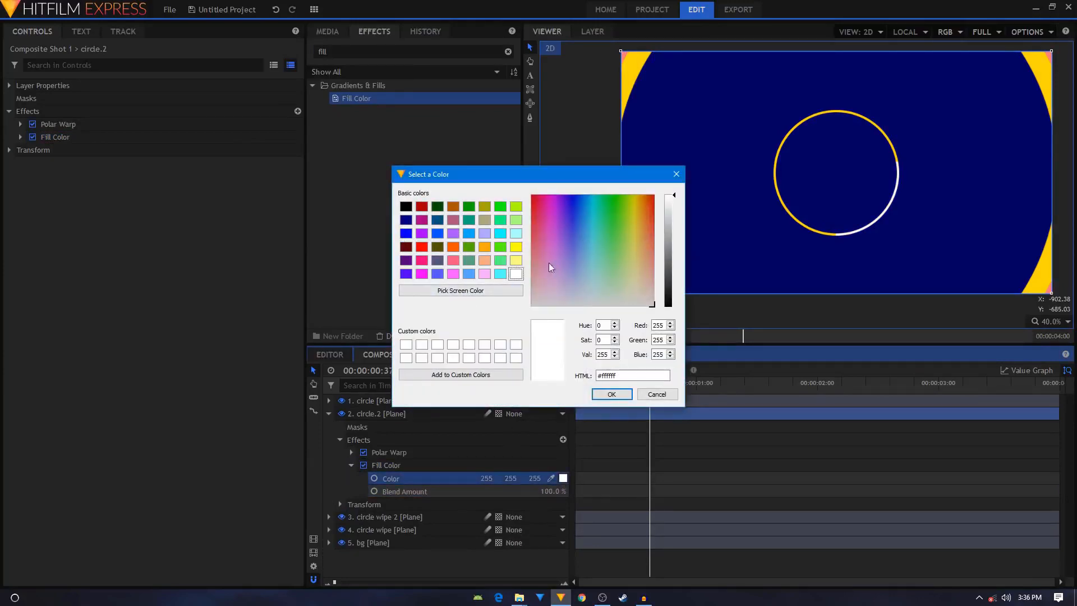
drag(549, 264, 515, 247)
click(611, 393)
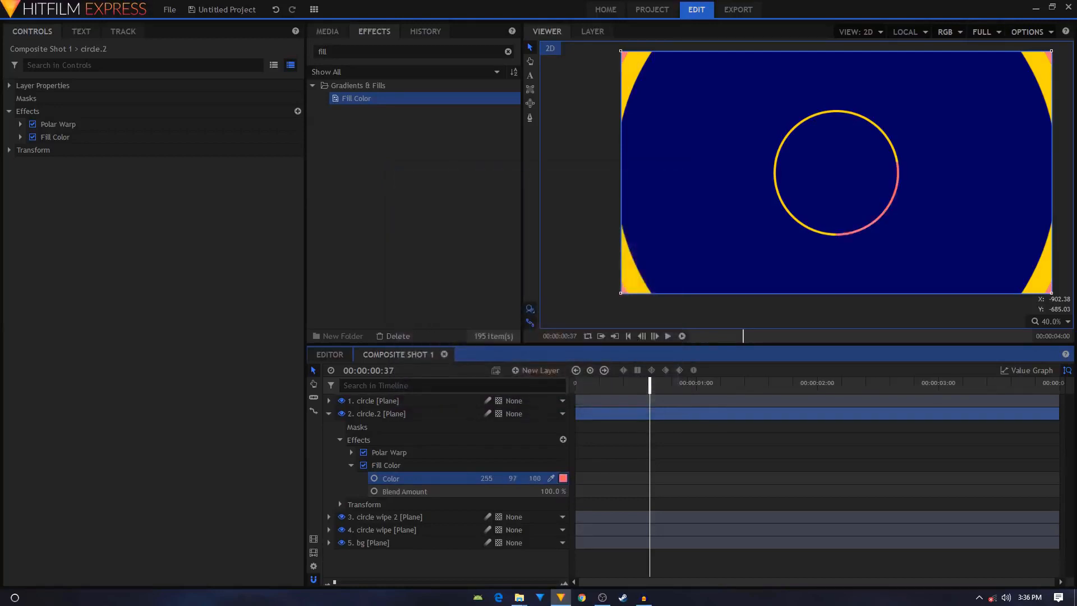
click(350, 465)
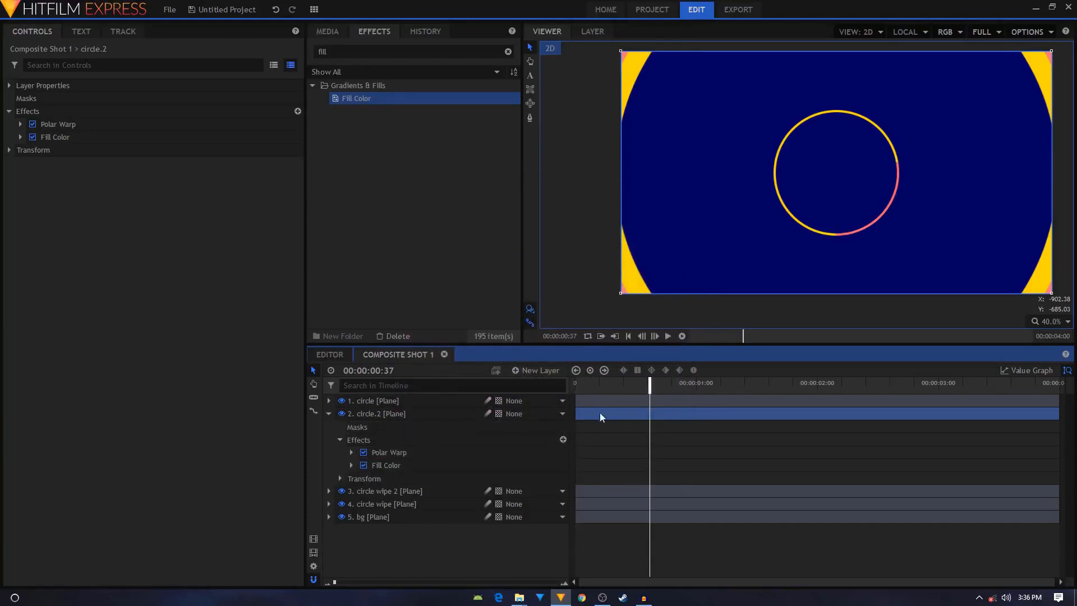
Scrub through the overlapping yellow and coral rings to check their stagger, and collapse the circle.2 layer.
drag(600, 417, 795, 416)
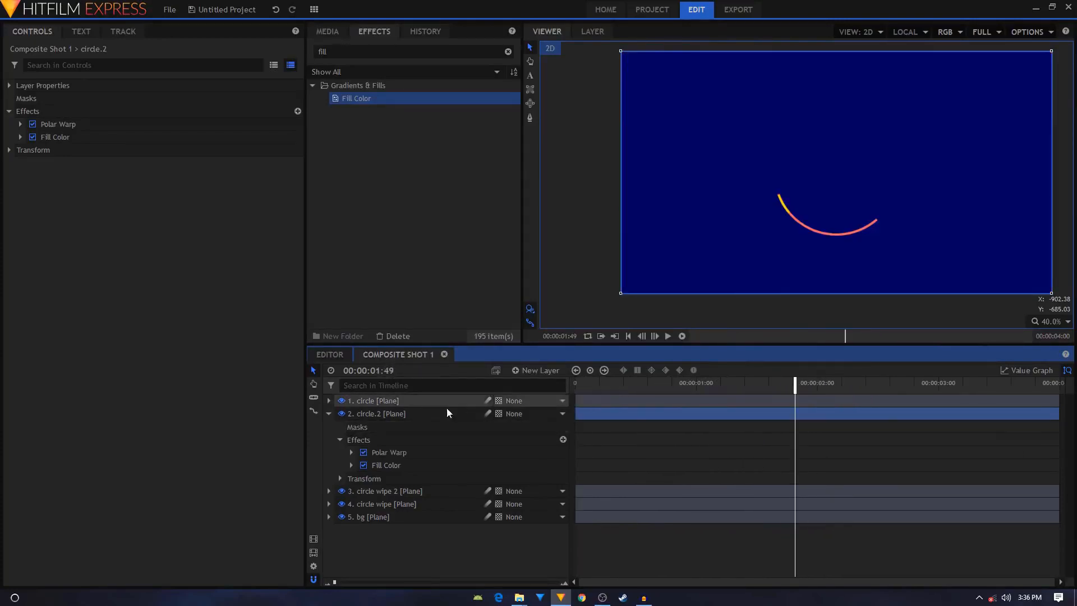
click(340, 439)
click(329, 414)
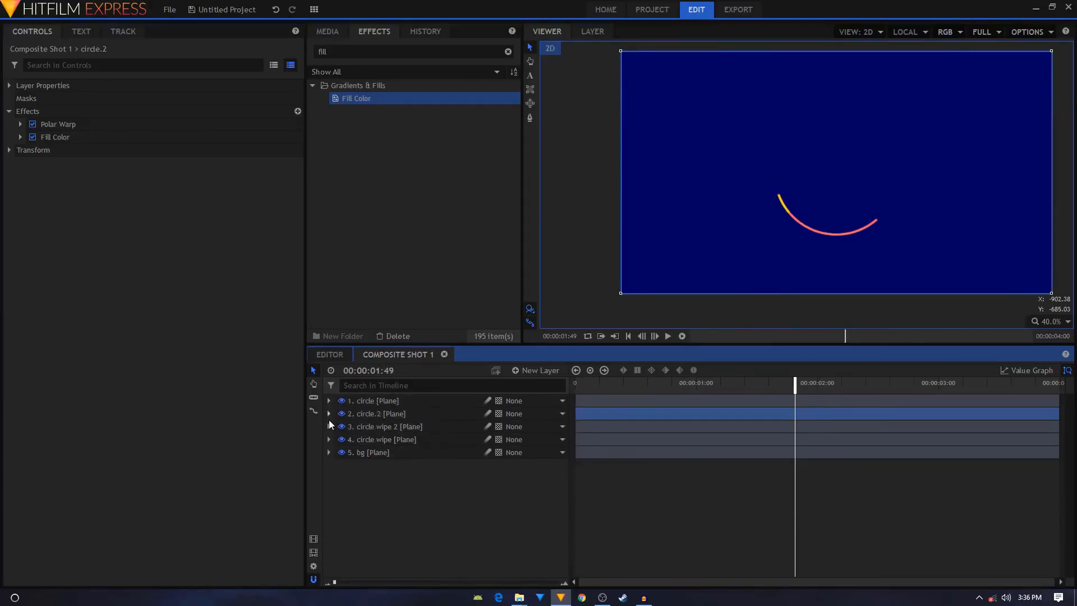
click(329, 413)
click(329, 413)
Compress the circle layer's Polar Warp Rotation and Range keyframes proportionally so the last pair sits at 1:32.
click(329, 400)
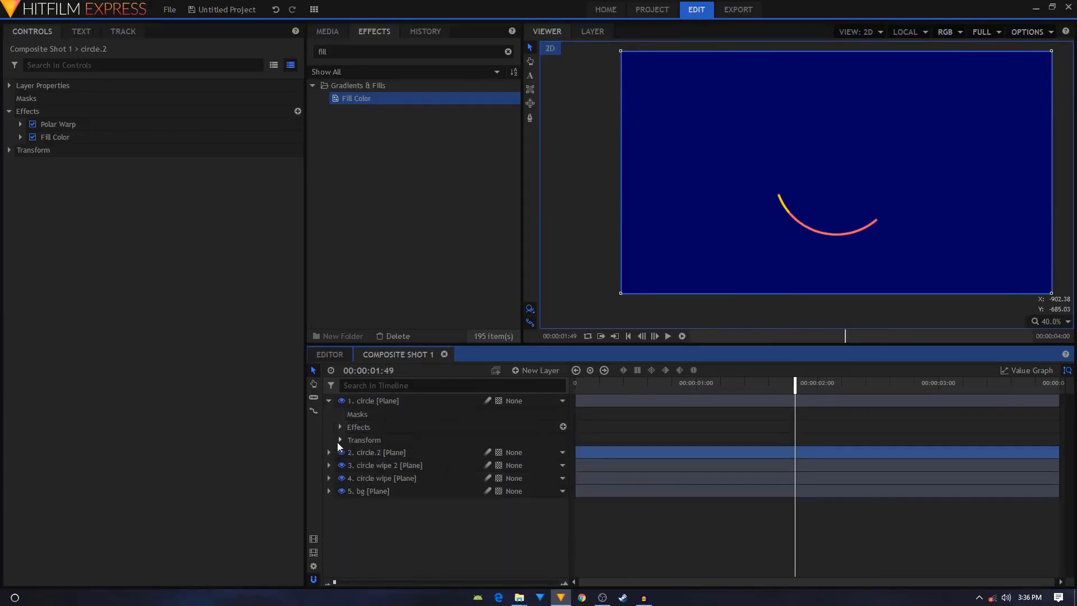
click(340, 427)
click(350, 439)
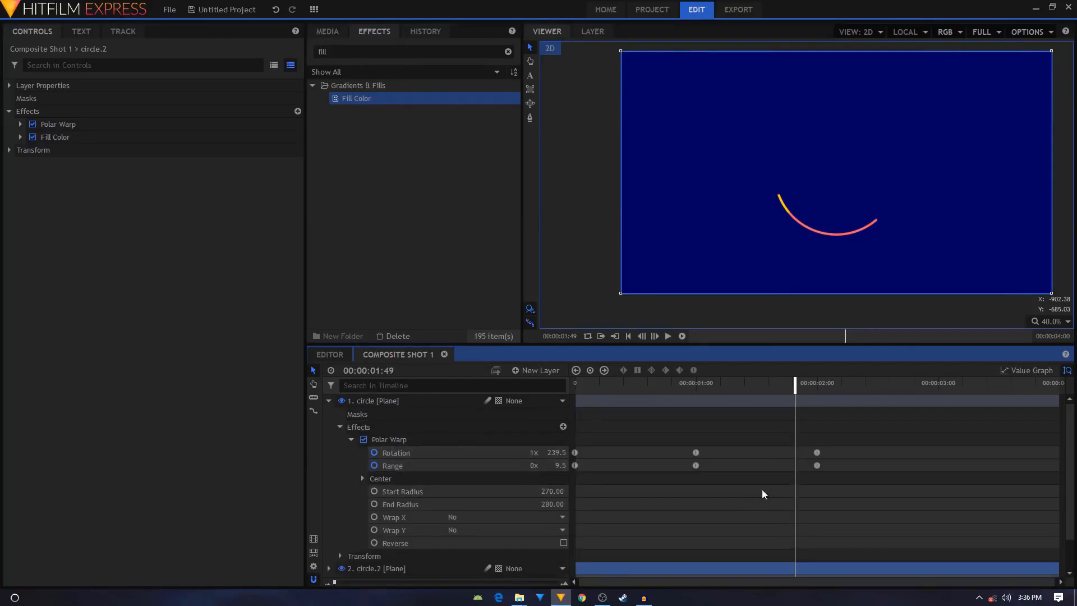
drag(703, 394, 777, 433)
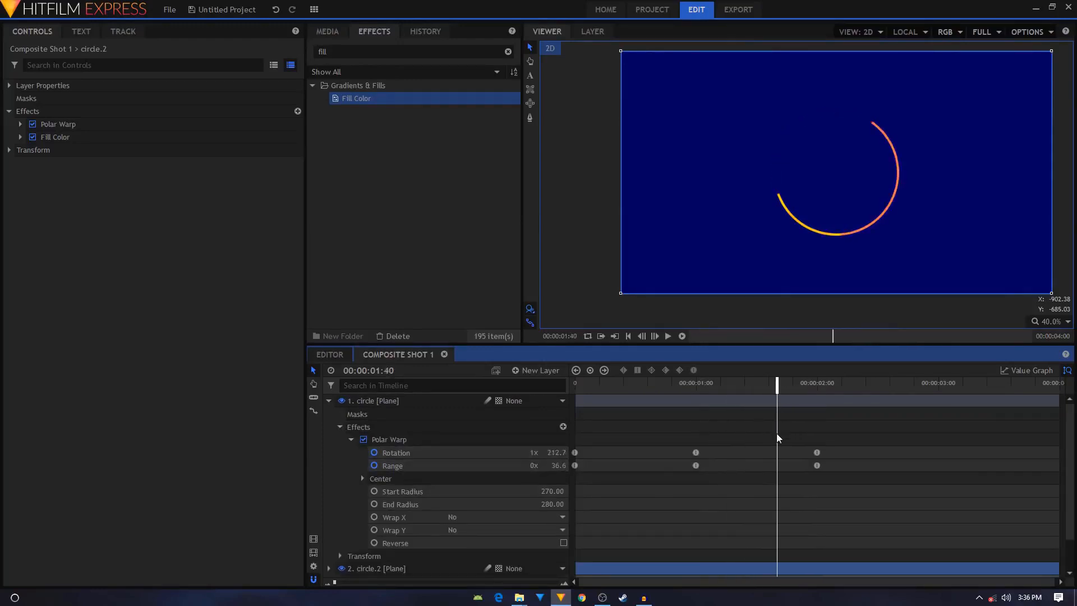
drag(854, 441, 694, 468)
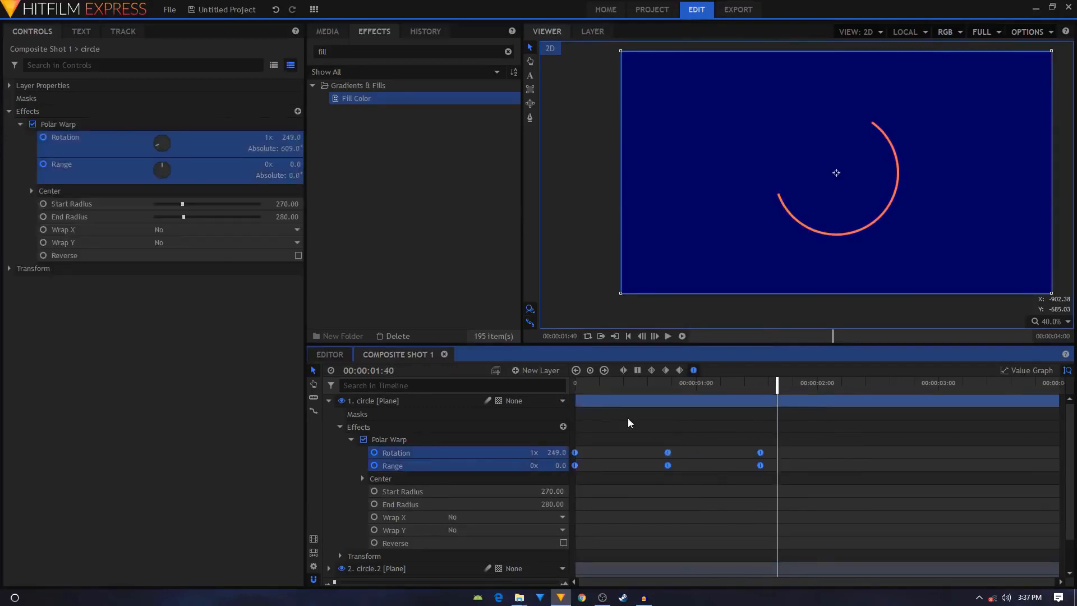
key(Home)
double_click(760, 455)
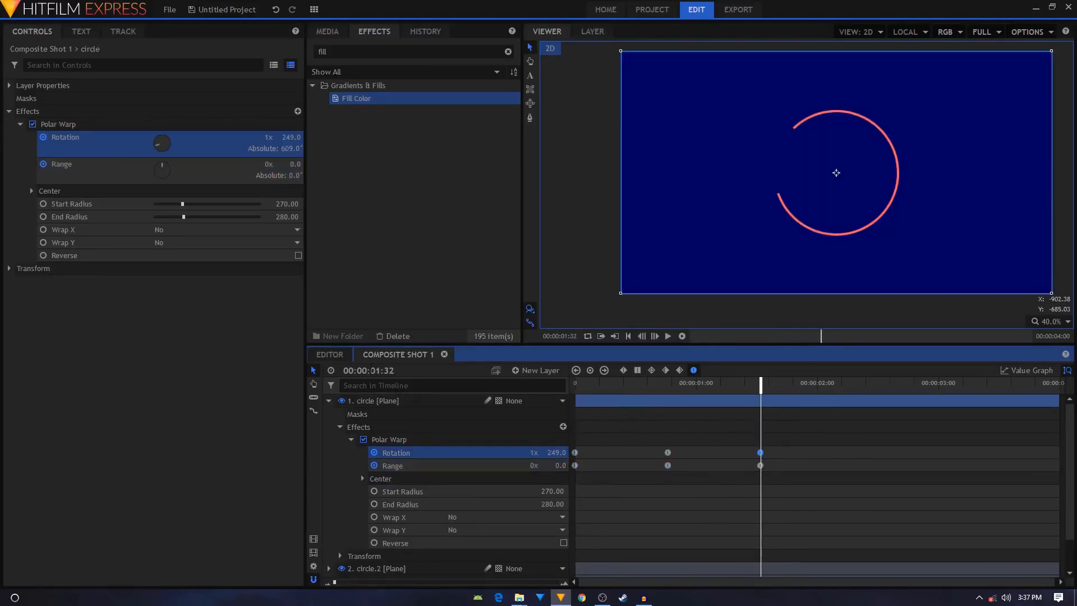
Expand the Polar Warp keyframes of circle.2 and compress them proportionally so the last Rotation and Range pair sits at about 1:37.
click(340, 426)
click(329, 400)
click(328, 401)
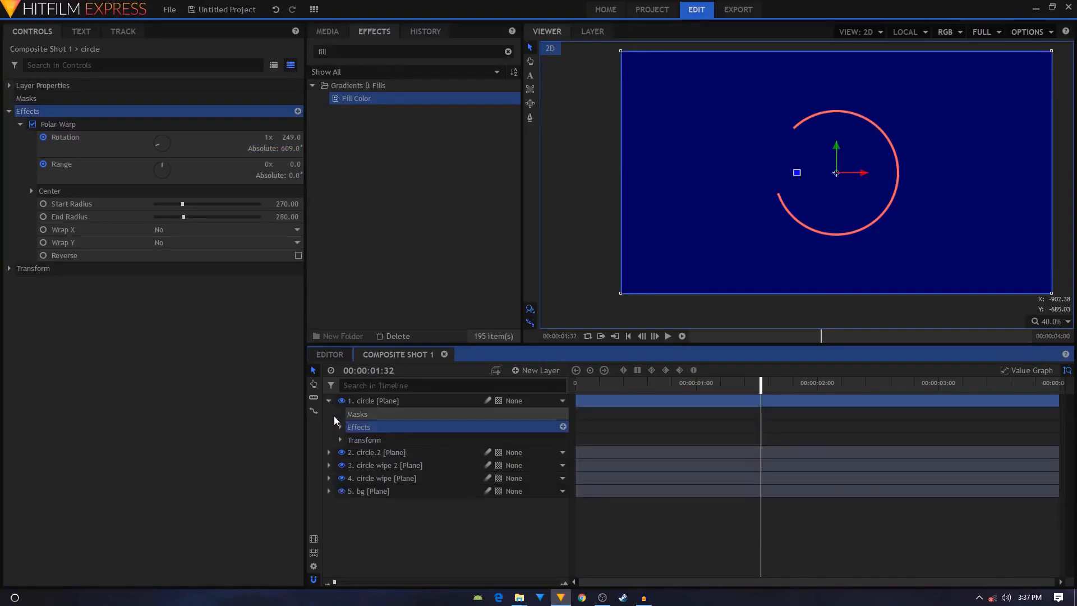
click(340, 426)
scroll(543, 491, down, 2)
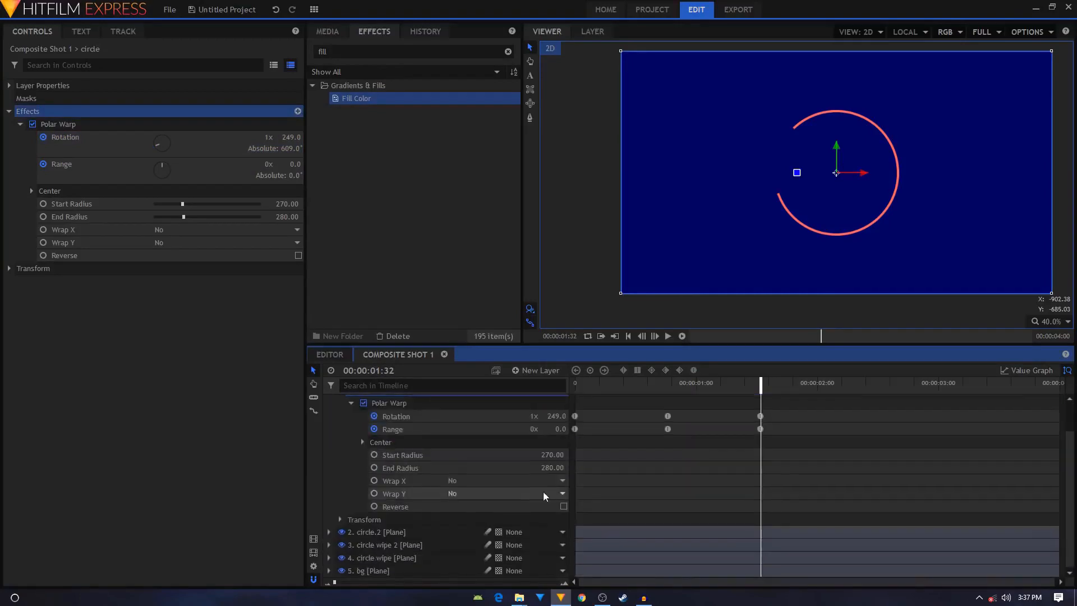
click(328, 532)
scroll(336, 536, down, 3)
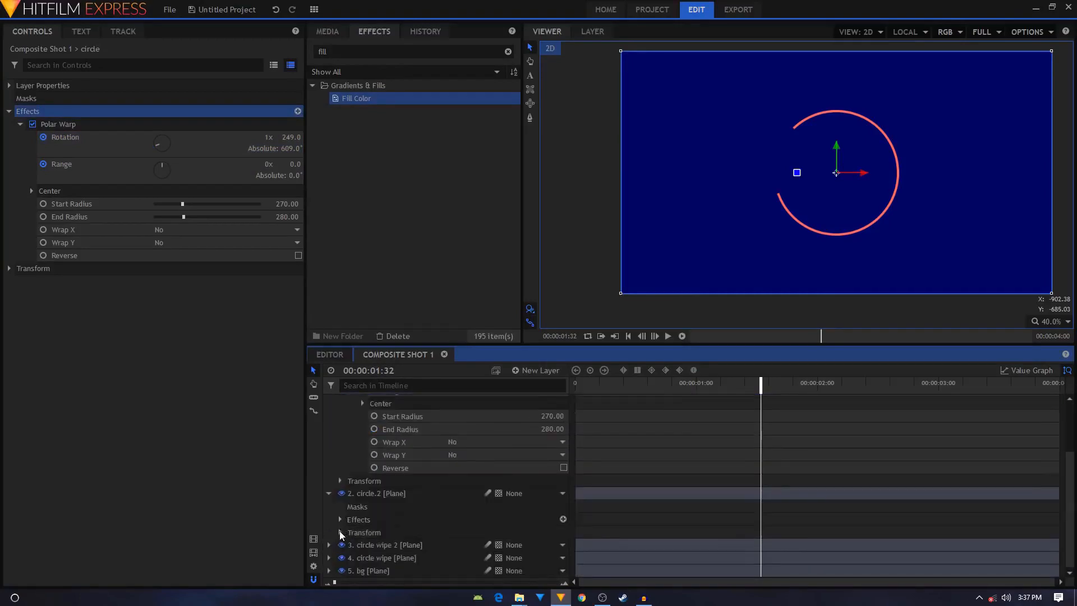
click(340, 519)
click(351, 532)
scroll(765, 536, down, 3)
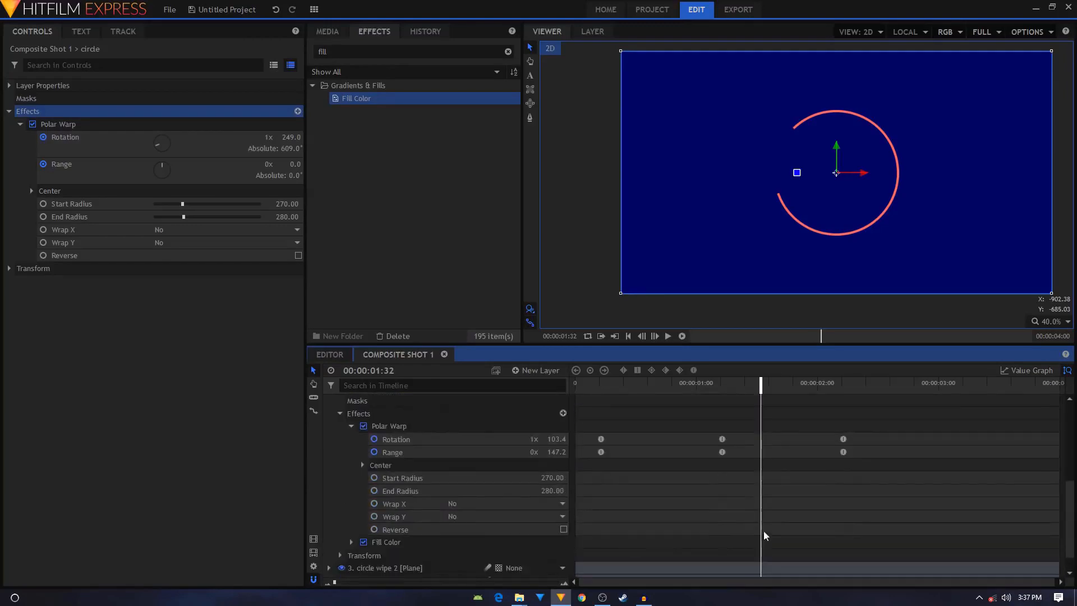
drag(870, 437, 597, 478)
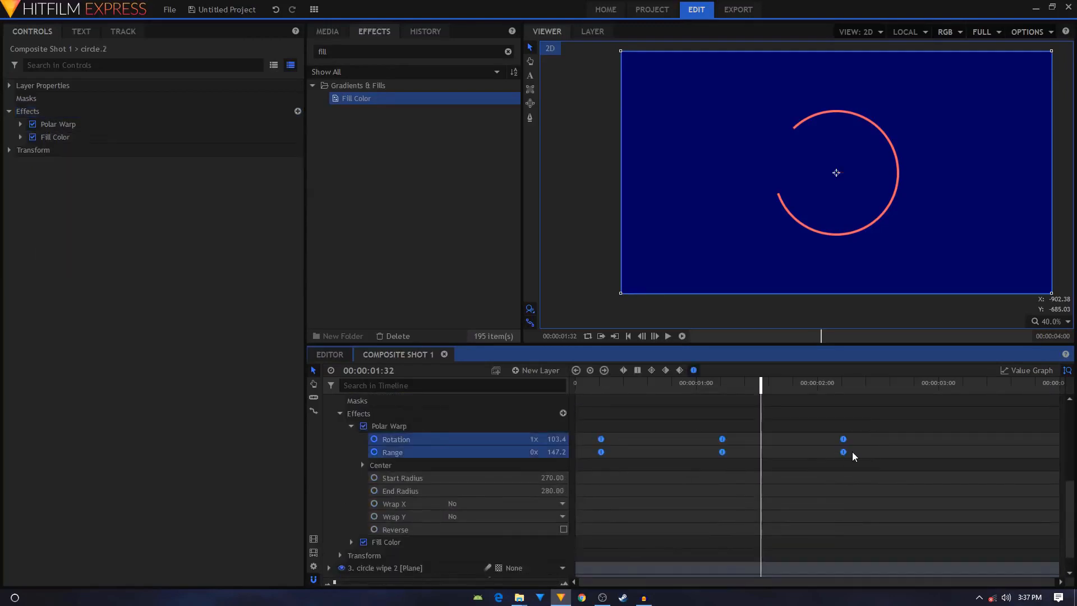
drag(843, 456, 769, 452)
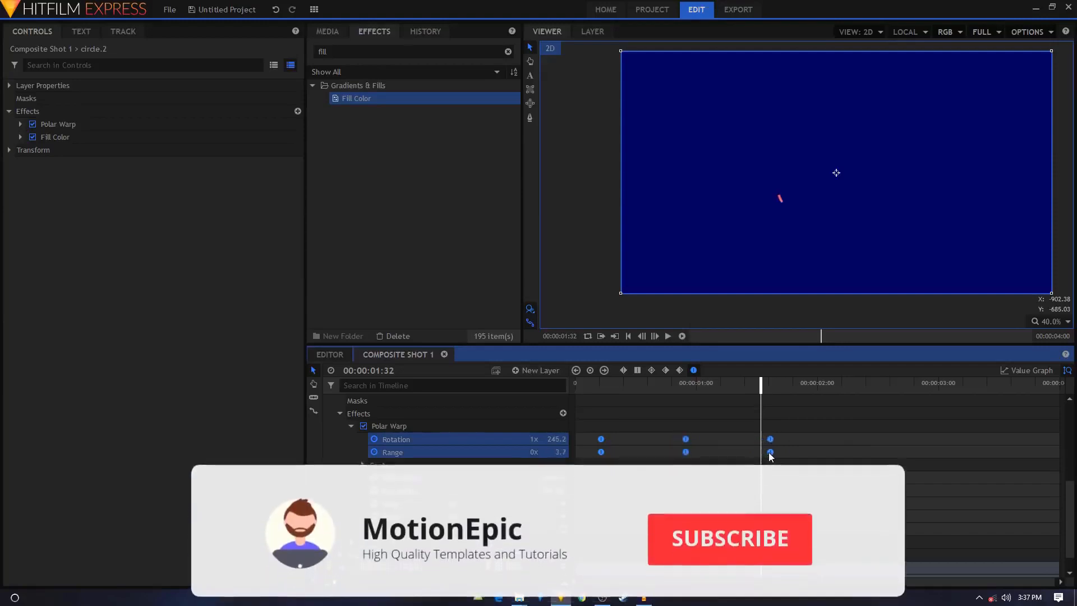
Scrub and play the composite from the start to check the timing of both rings against the circle wipes.
drag(604, 386, 769, 406)
drag(600, 392, 573, 387)
key(space)
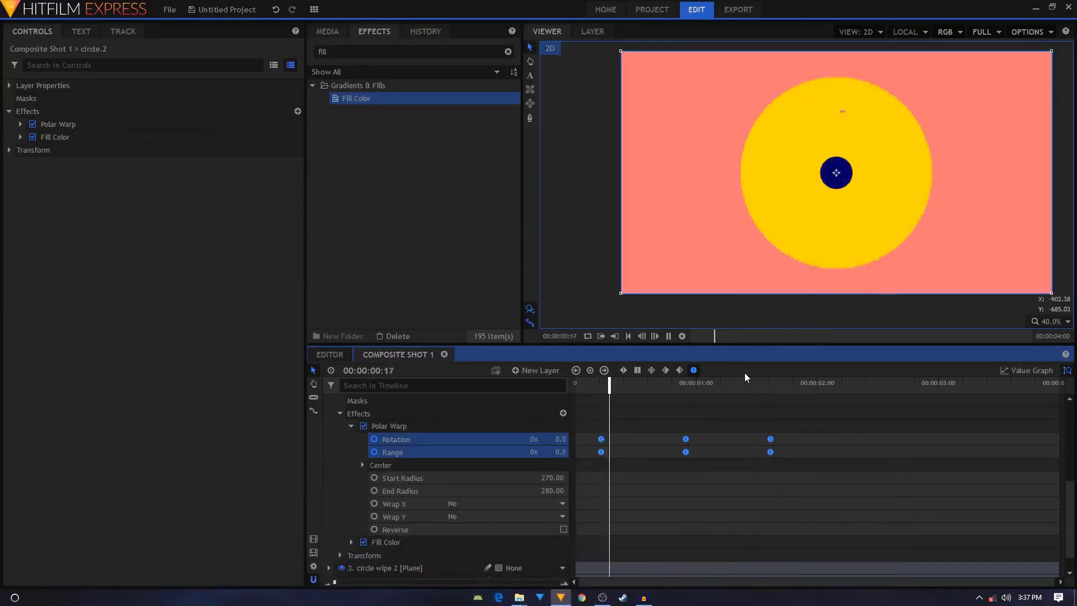
key(space)
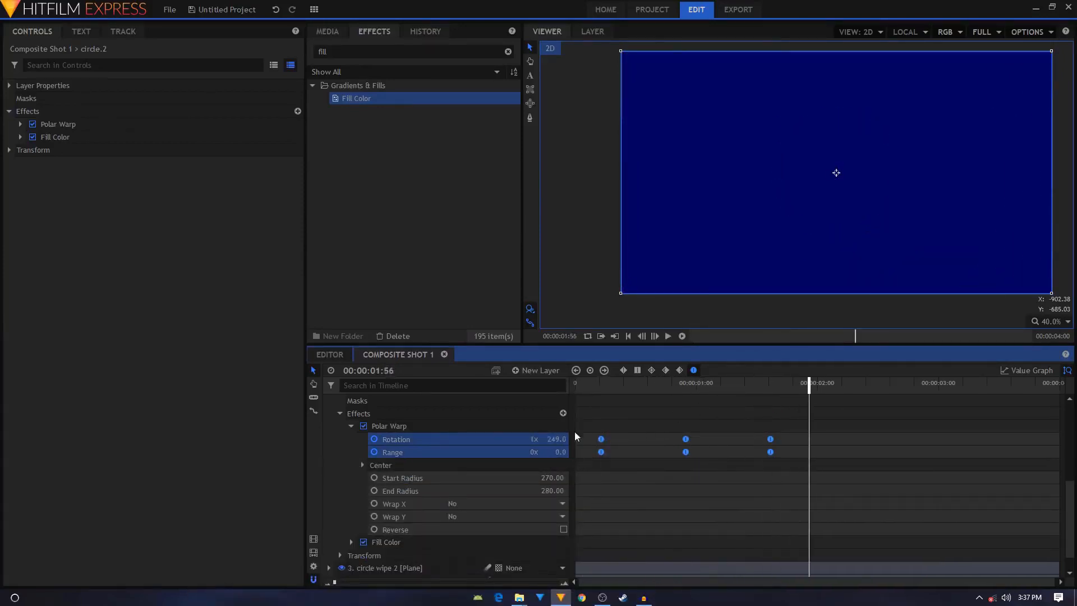
Collapse the expanded properties of the circle.2 and circle layers in the timeline.
scroll(393, 454, up, 4)
click(351, 532)
click(340, 519)
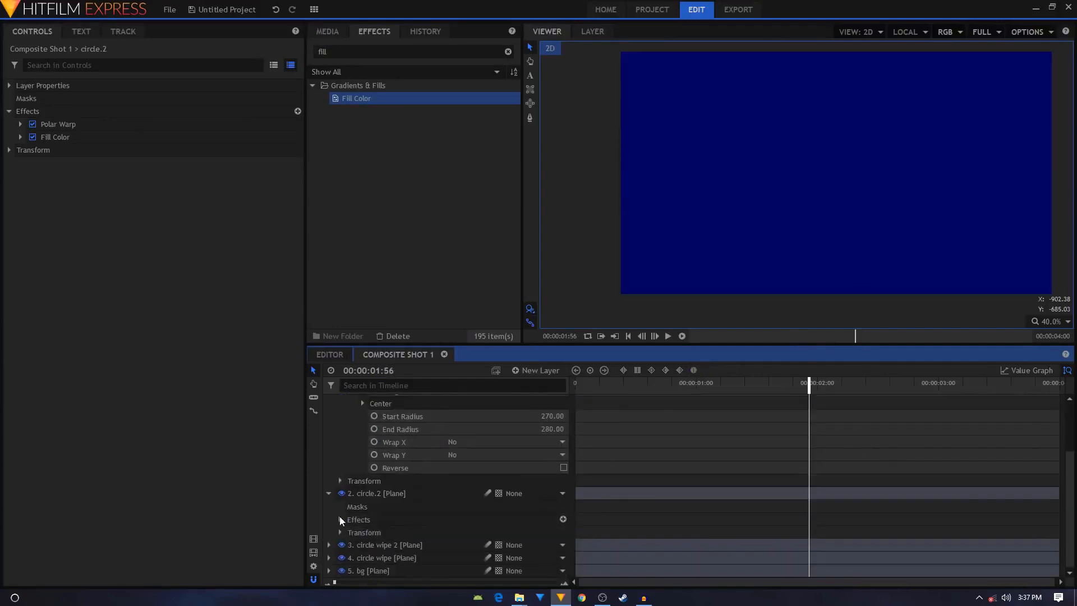
click(329, 493)
scroll(374, 491, up, 1)
click(351, 440)
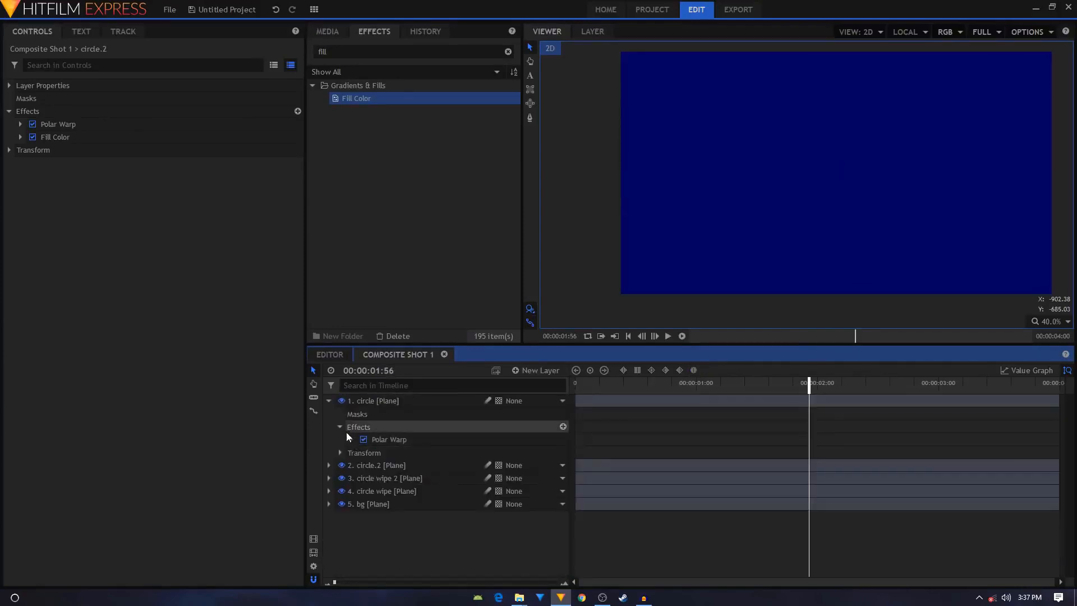
click(341, 427)
click(329, 401)
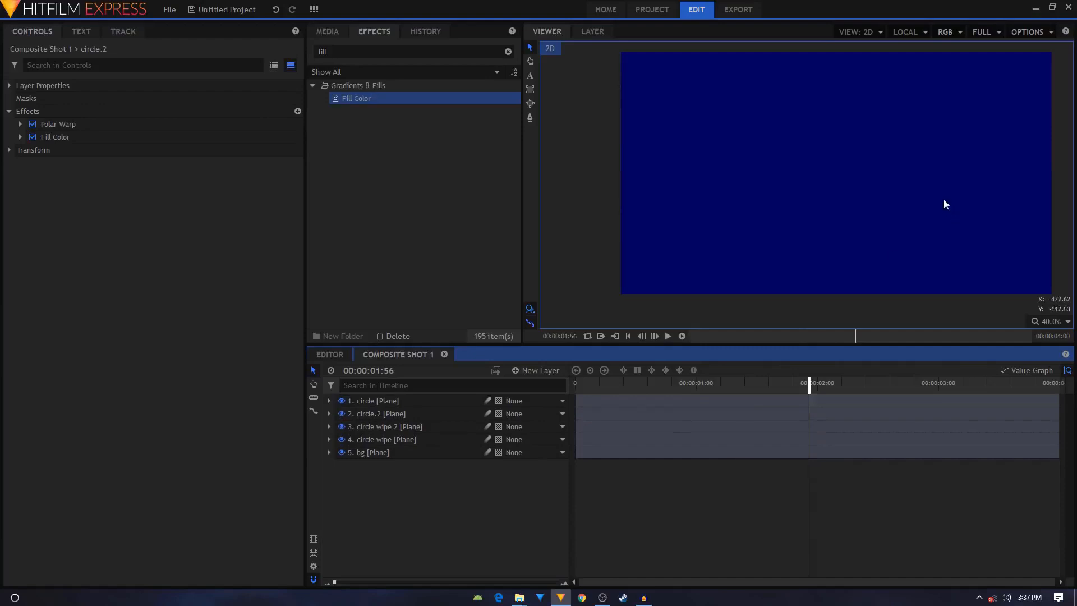
drag(943, 204, 908, 219)
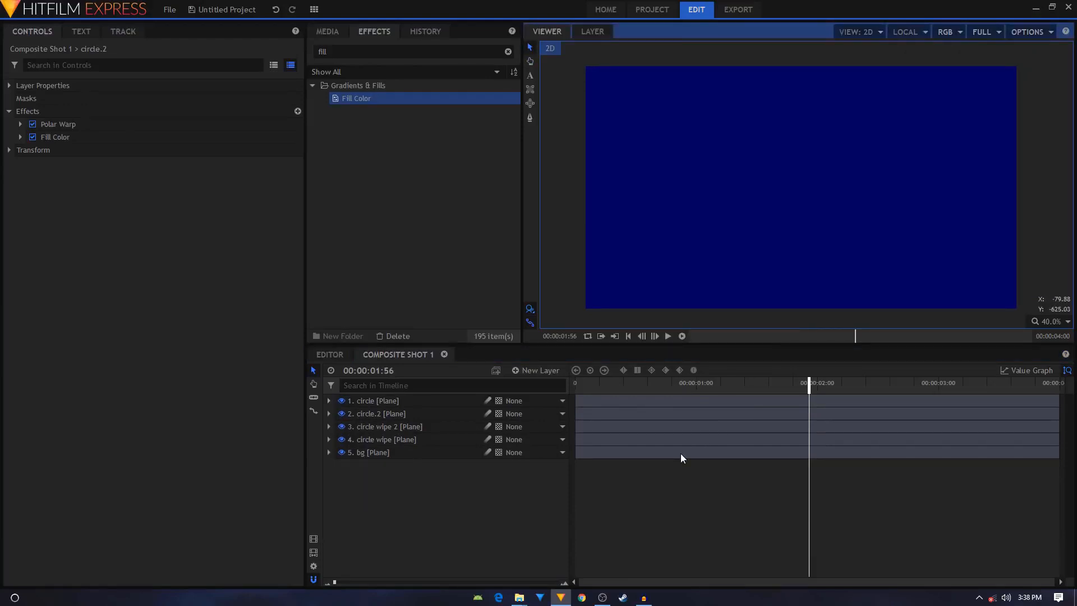
click(541, 371)
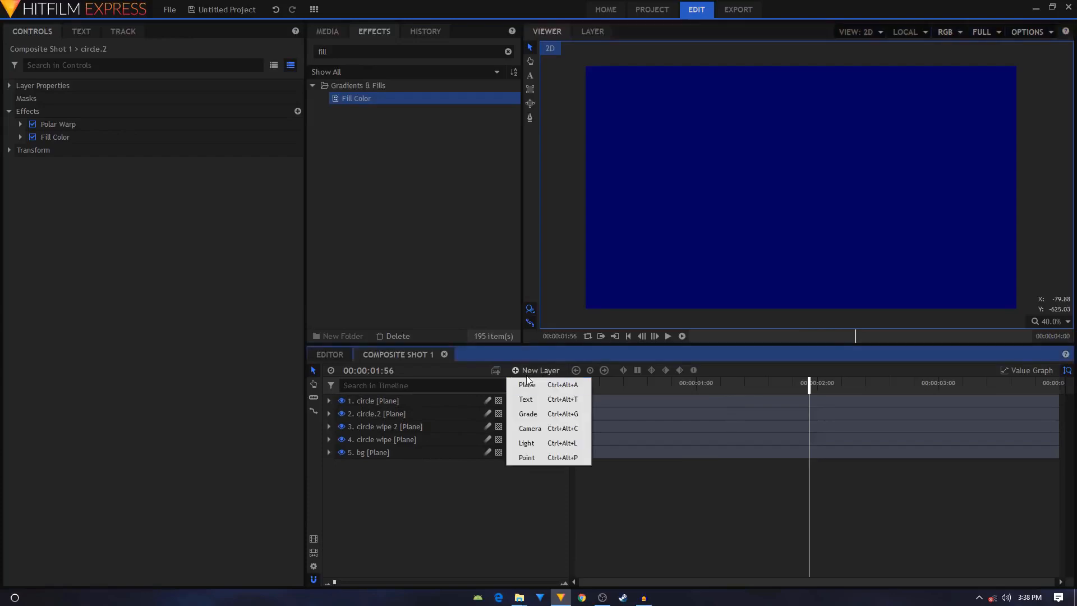
click(503, 513)
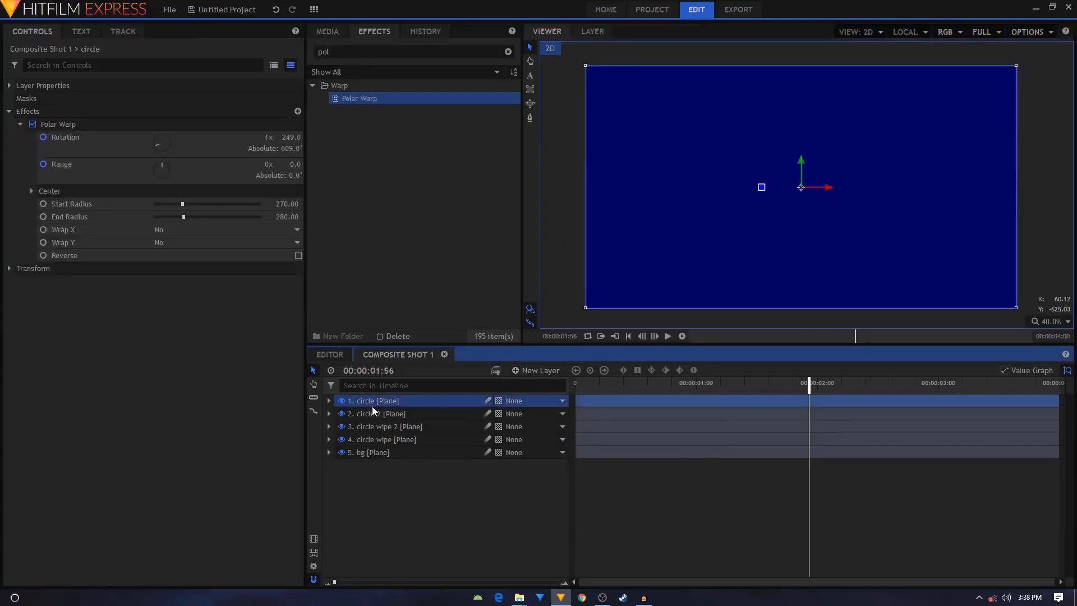
Duplicate the circle layer and rename the copy "logo placeholder".
key(ctrl+d)
click(378, 402)
right_click(375, 399)
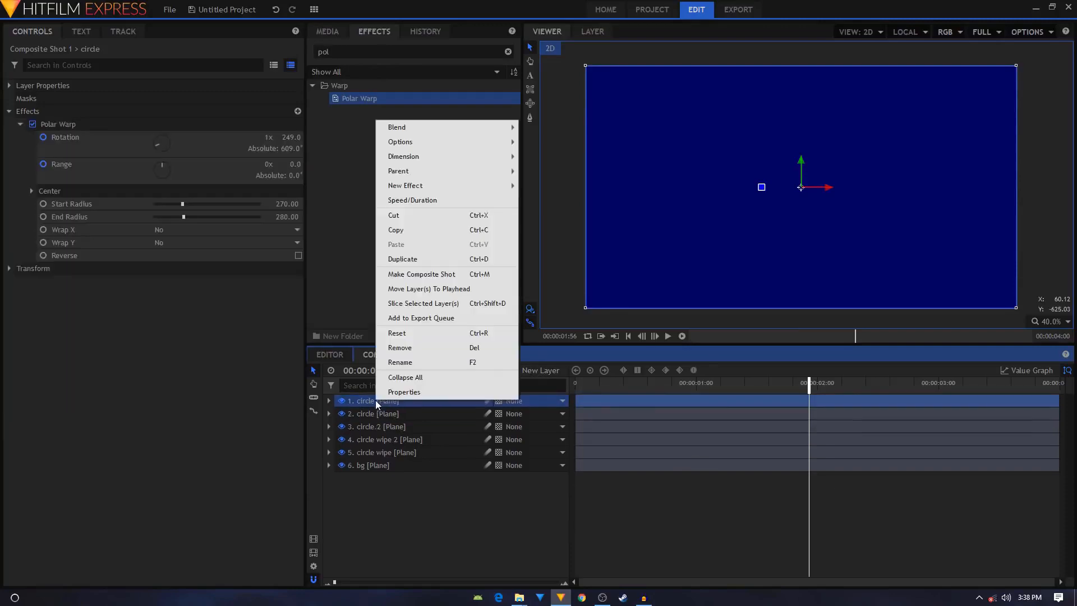
click(403, 362)
text(l)
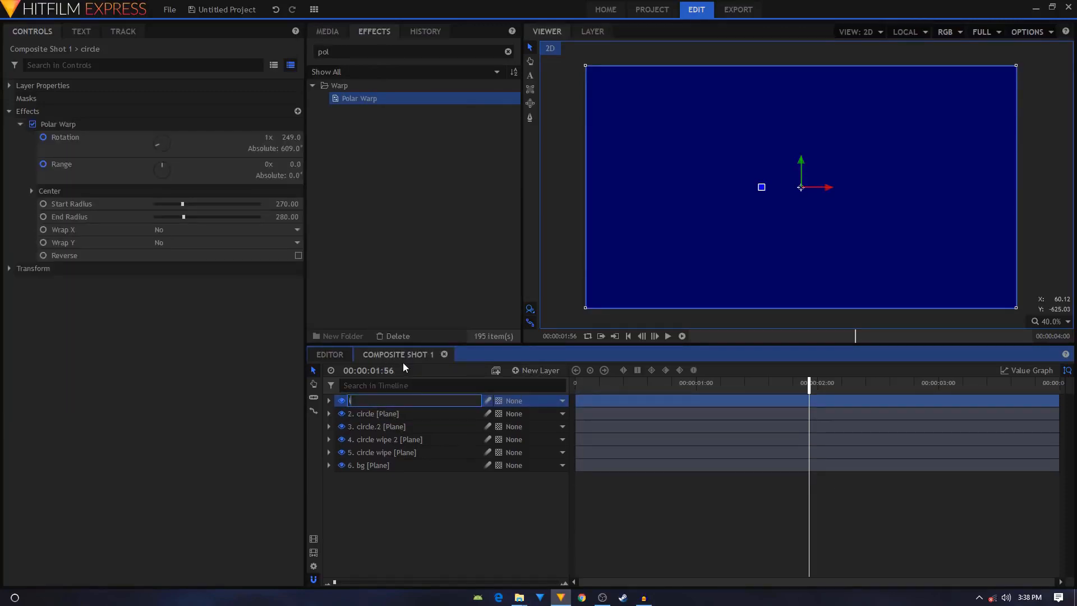
text(ogo placeholder)
key(Return)
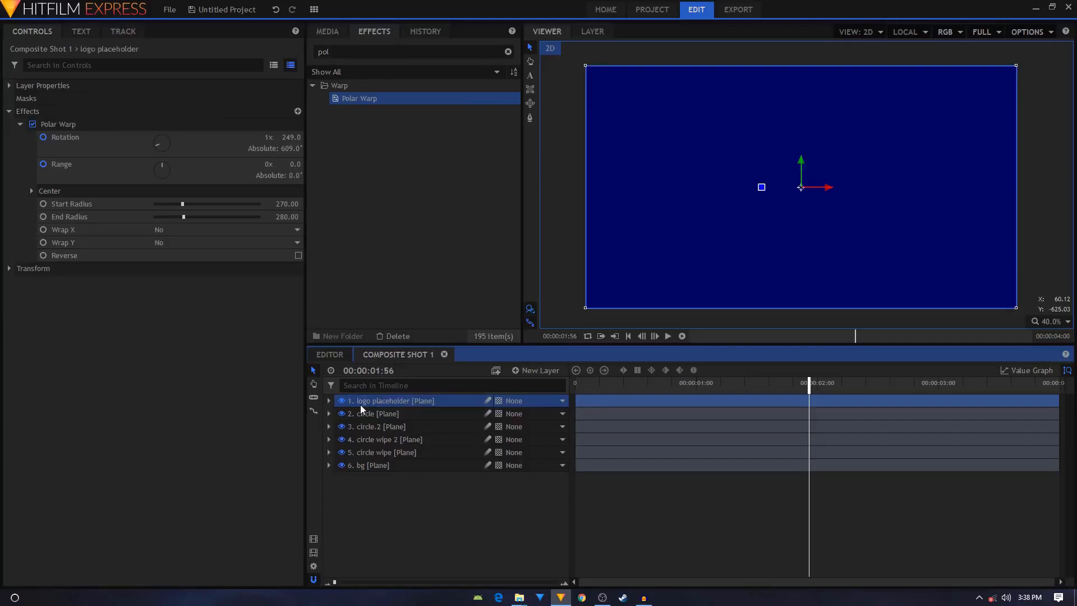
Expand the Polar Warp keyframes of the logo placeholder layer and delete the last Rotation and Range pair.
click(329, 401)
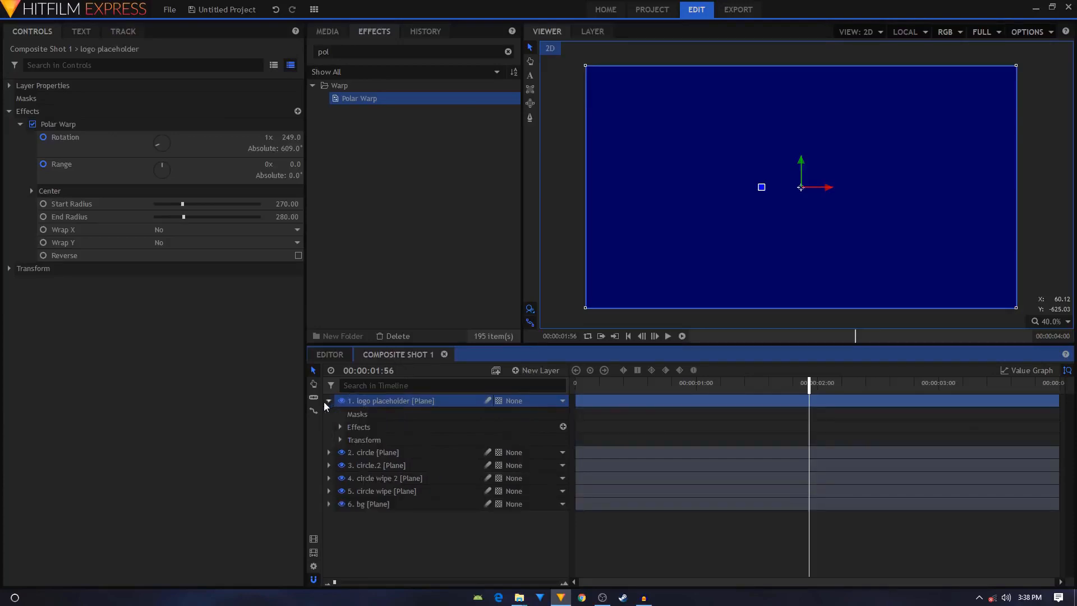
click(340, 428)
click(340, 426)
drag(685, 383, 754, 388)
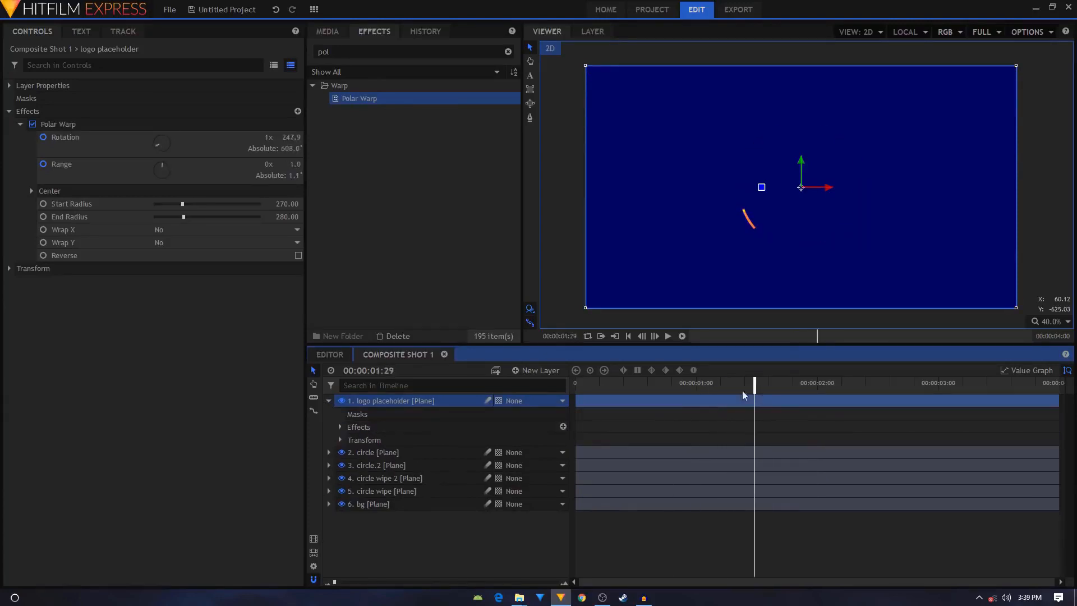
click(340, 428)
click(349, 440)
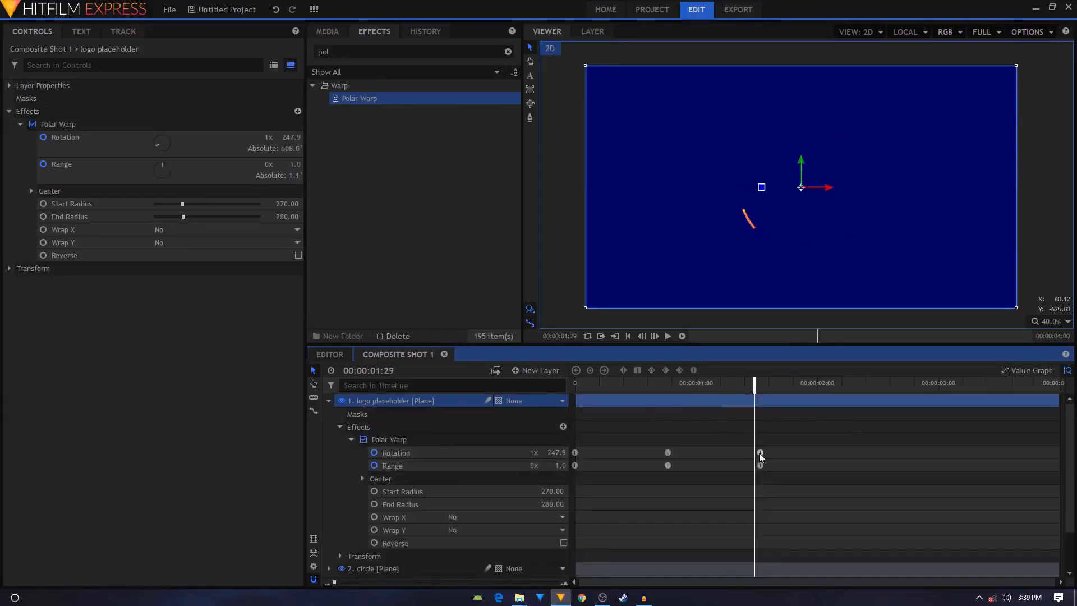
drag(668, 385, 665, 414)
drag(788, 442, 752, 471)
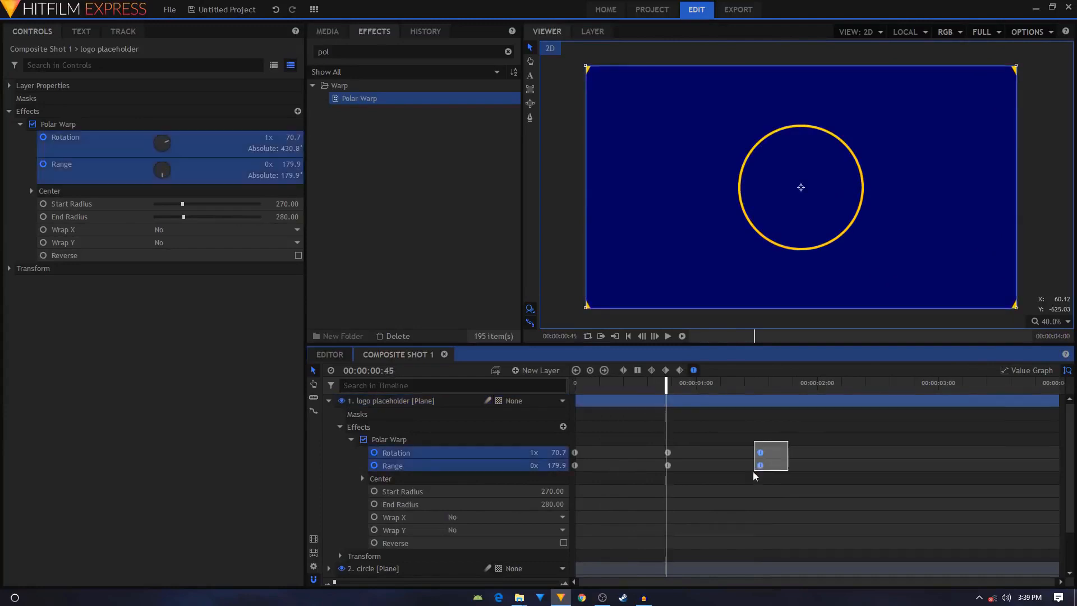
key(Delete)
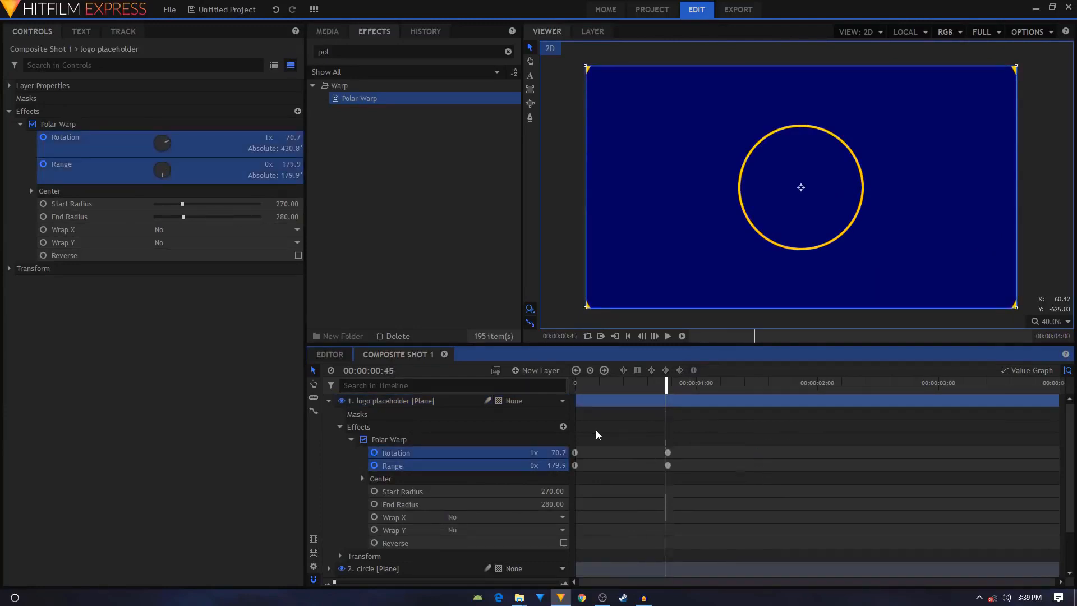
Shift the remaining Rotation and Range keyframes of logo placeholder so the first pair starts at 1:30.
drag(681, 393, 756, 423)
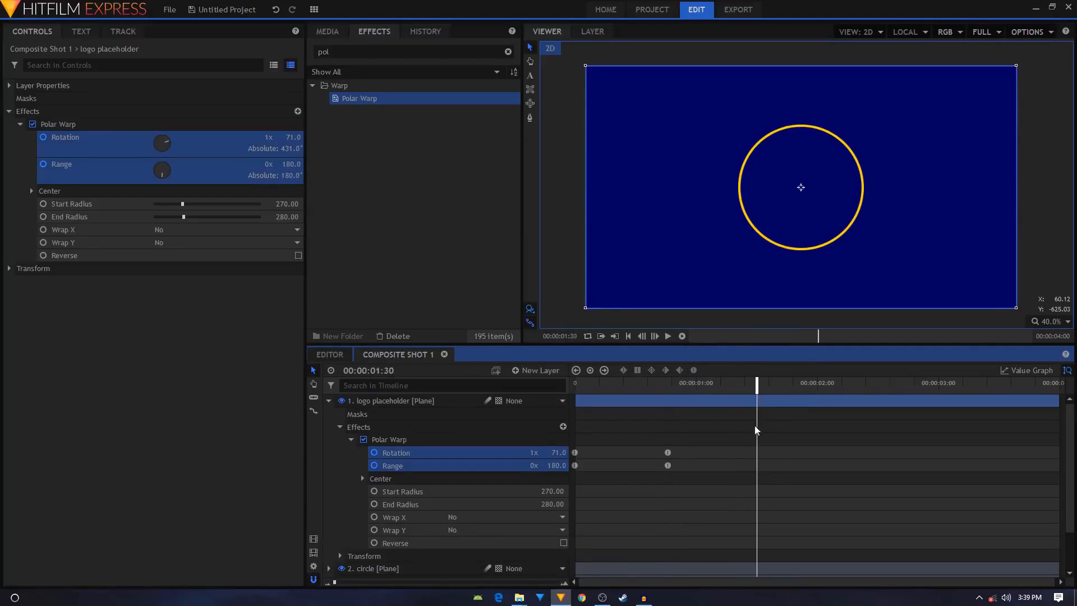
drag(675, 460, 755, 460)
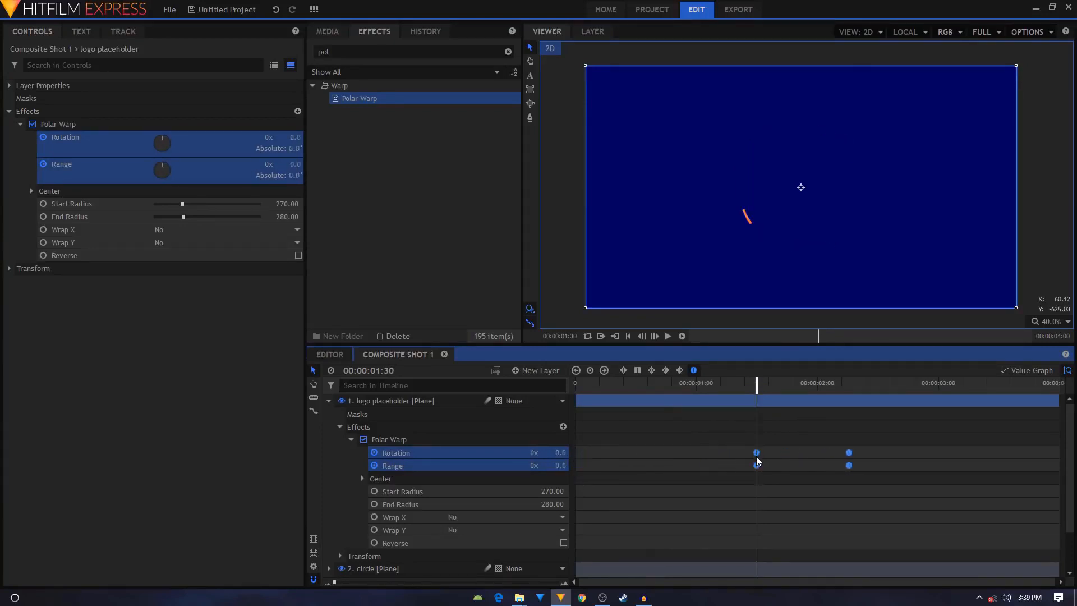
click(351, 439)
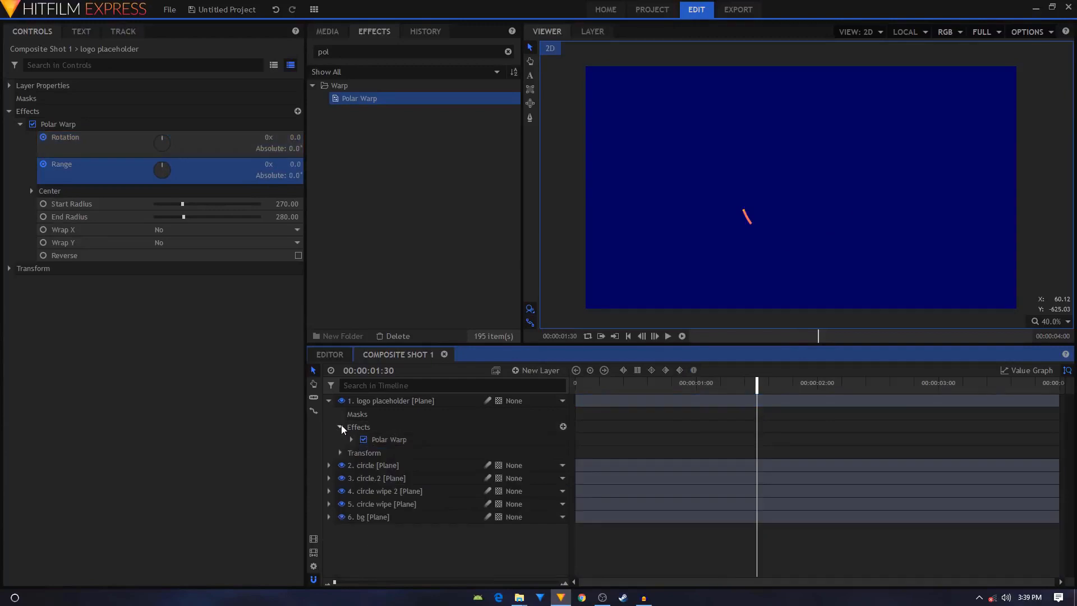
click(340, 427)
Scale the logo placeholder layer down to 43% and collapse its properties.
click(340, 439)
drag(527, 492, 517, 492)
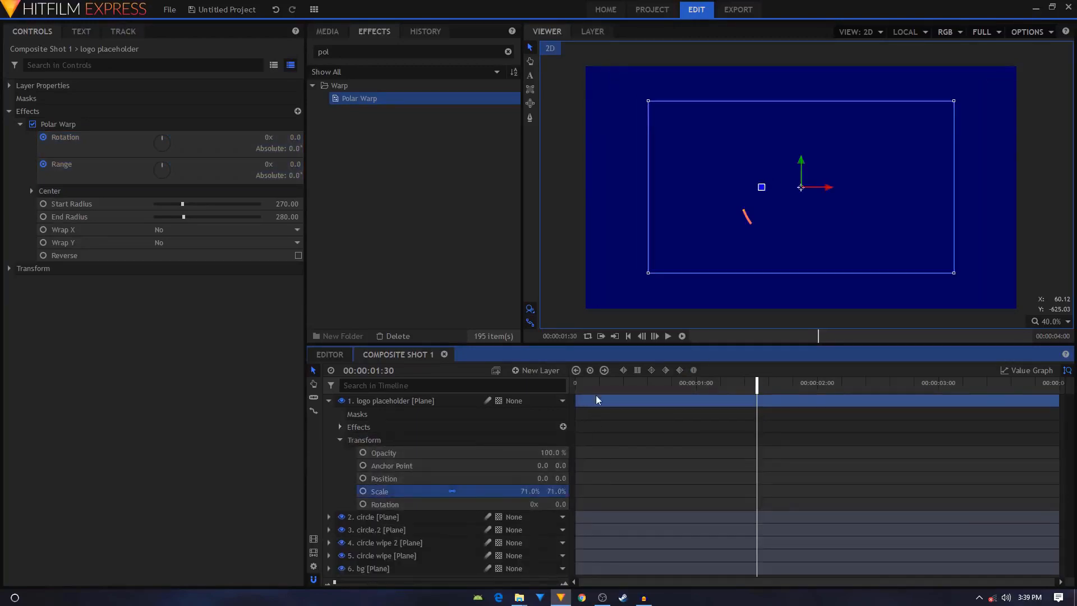
drag(595, 386, 852, 452)
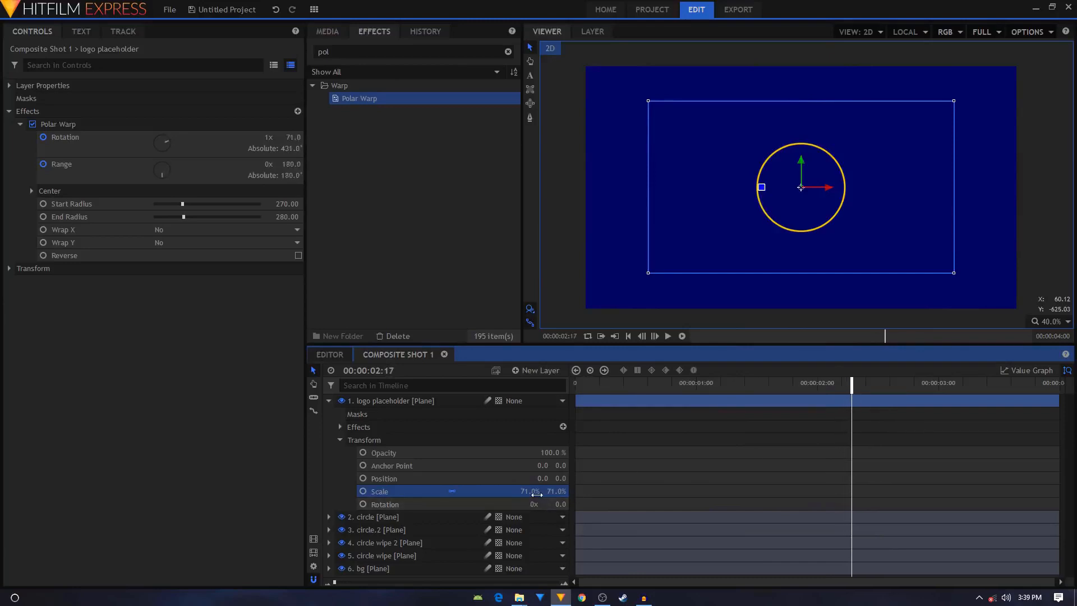
drag(530, 491, 514, 491)
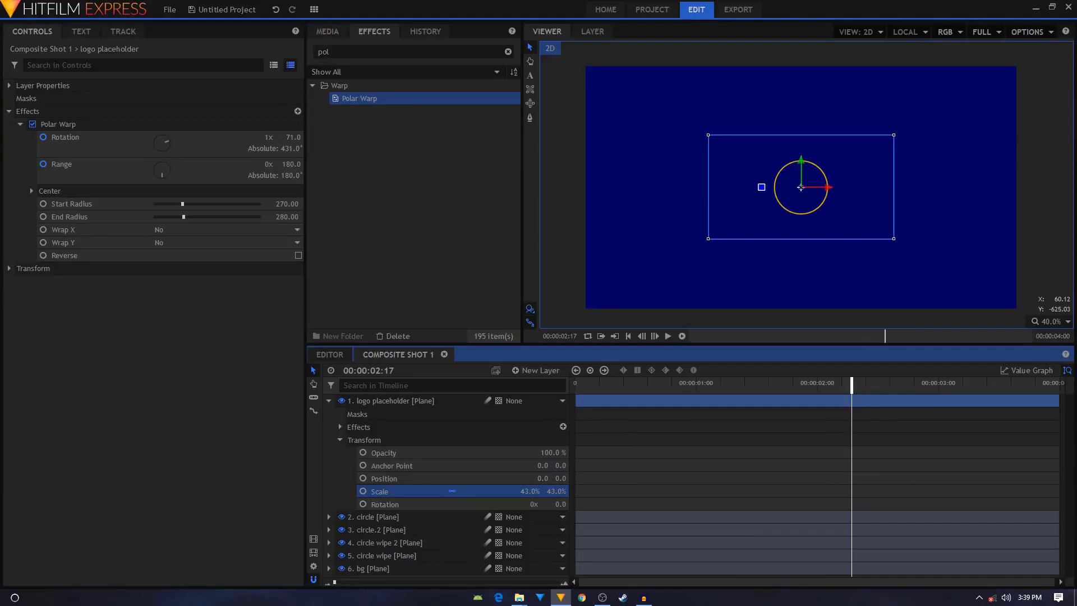
click(340, 440)
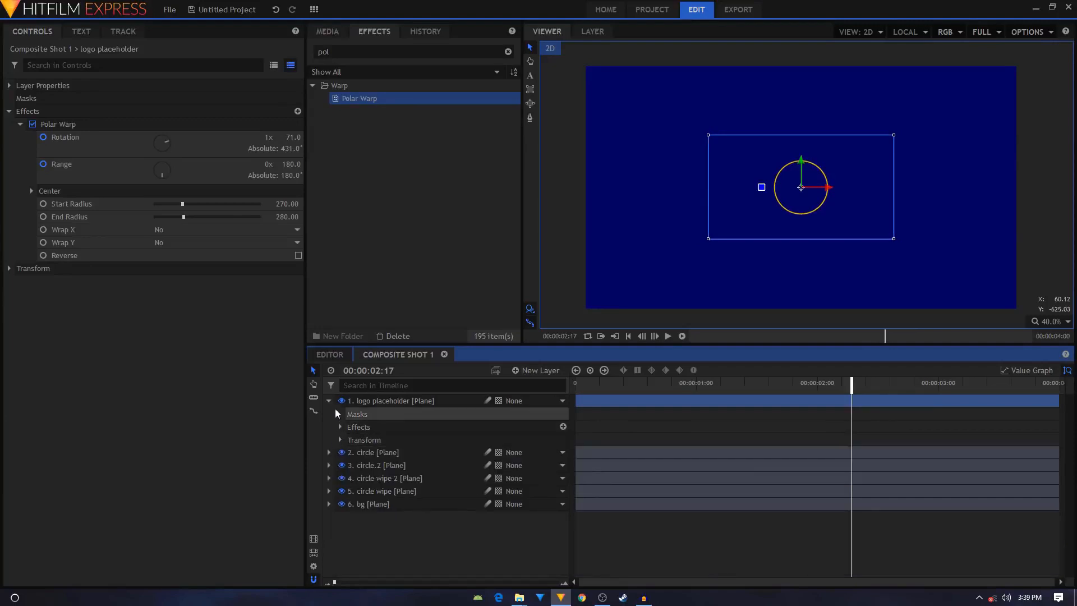
click(329, 401)
click(380, 506)
Scrub the composite from near the start to 1:58 and inspect the small ring's thickness up close.
click(608, 394)
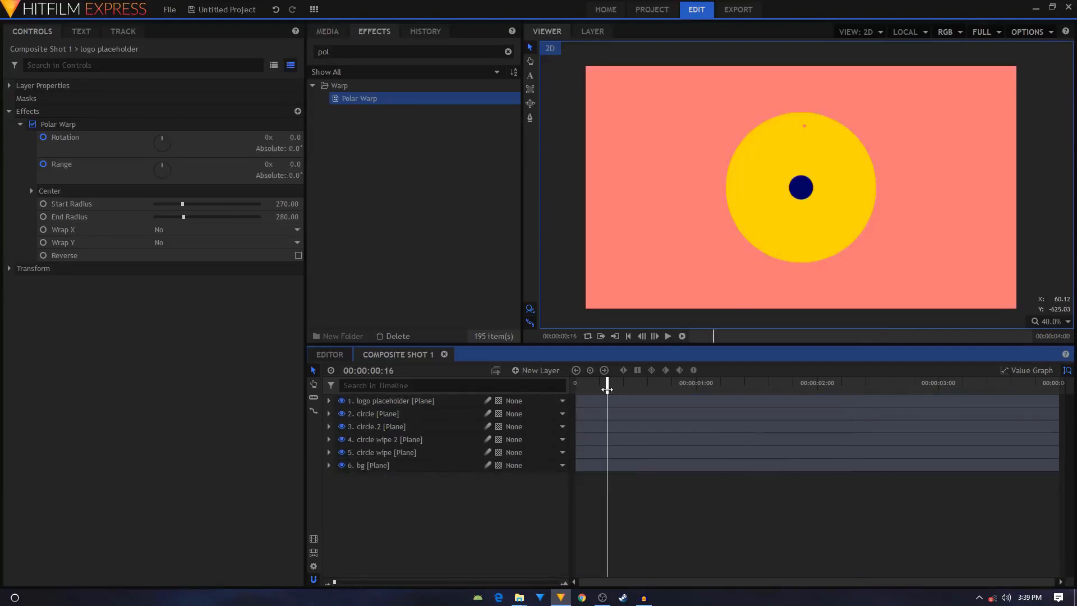
drag(700, 399, 813, 400)
scroll(825, 175, up, 2)
scroll(777, 213, down, 1)
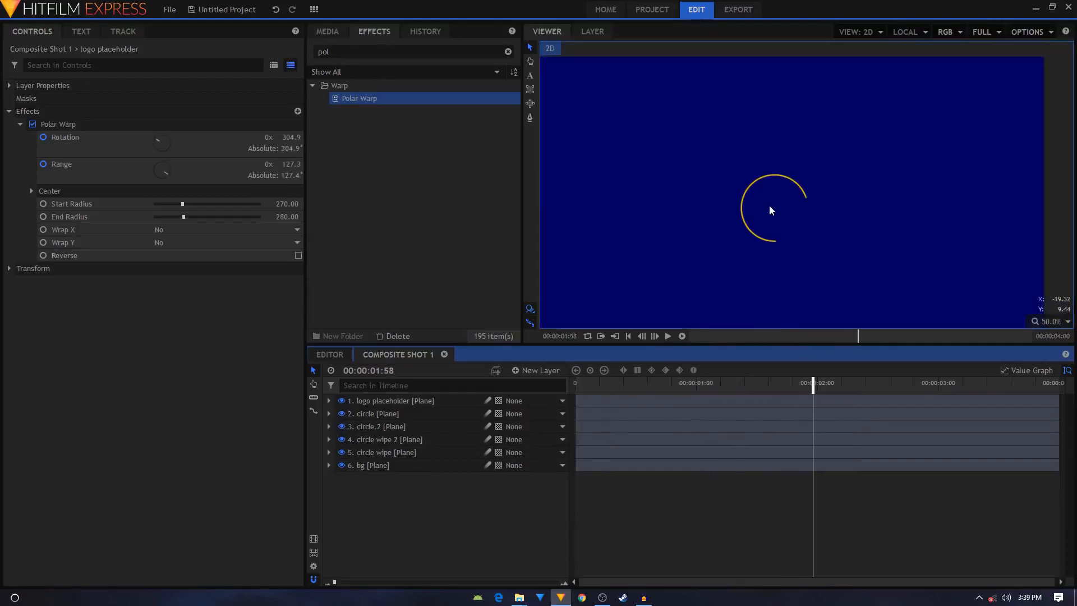
drag(770, 210, 815, 208)
scroll(841, 191, up, 2)
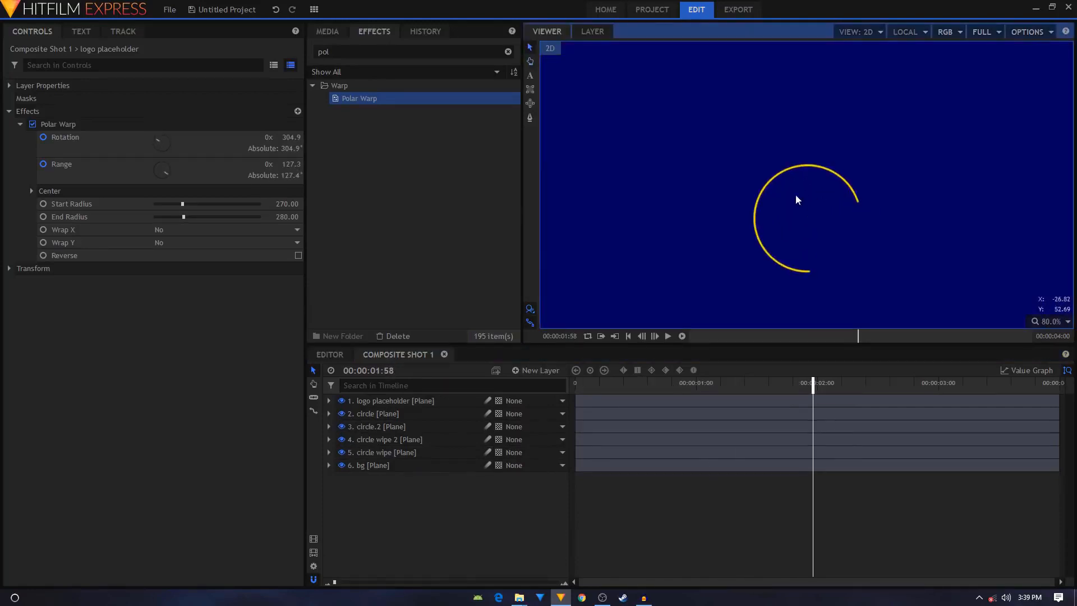
Thicken the logo placeholder ring by setting its Polar Warp End Radius to 290, and collapse the layer's properties.
click(328, 400)
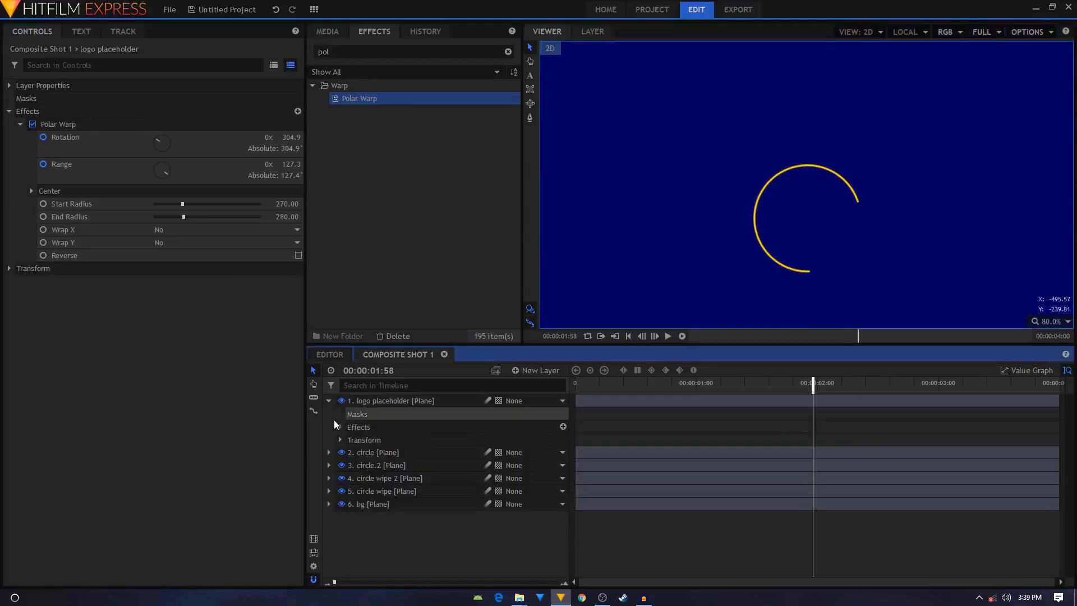
click(339, 427)
click(349, 441)
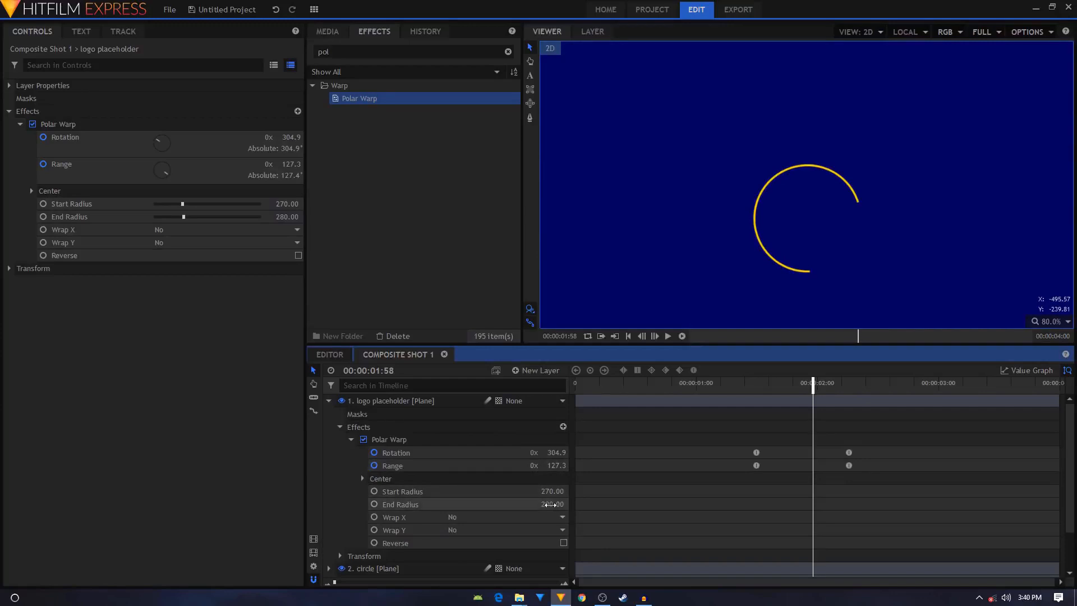
click(550, 504)
click(488, 505)
drag(547, 505, 556, 504)
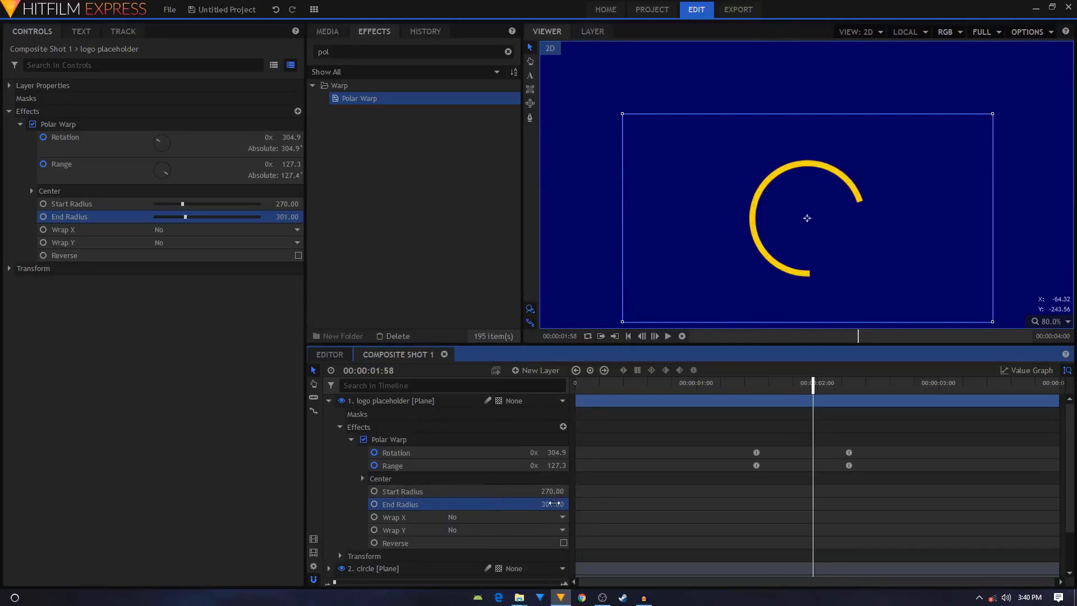
key(ctrl+z)
key(ctrl+z)
key(ctrl+z)
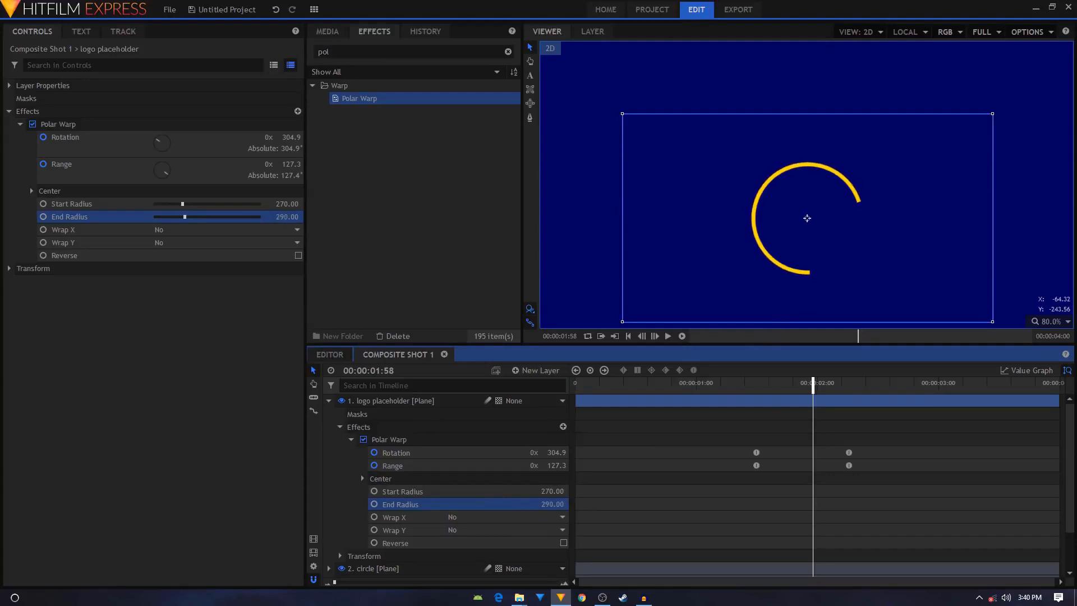
click(351, 439)
click(340, 427)
click(328, 401)
click(404, 494)
Play the composite from the start to 2:30 to check the animation of the small ring.
drag(616, 386, 575, 386)
scroll(844, 188, down, 5)
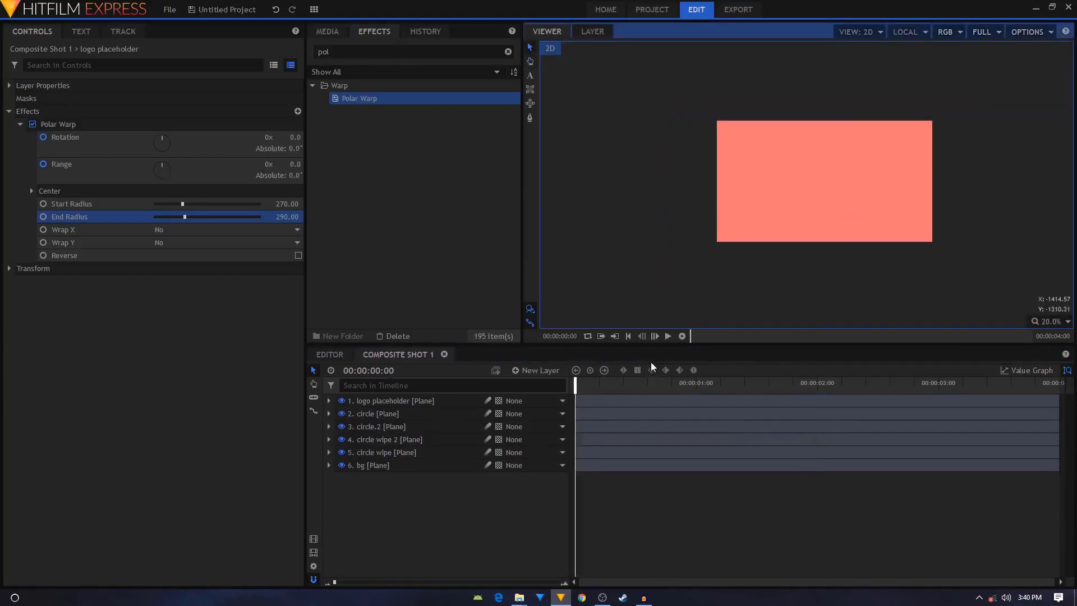
click(669, 336)
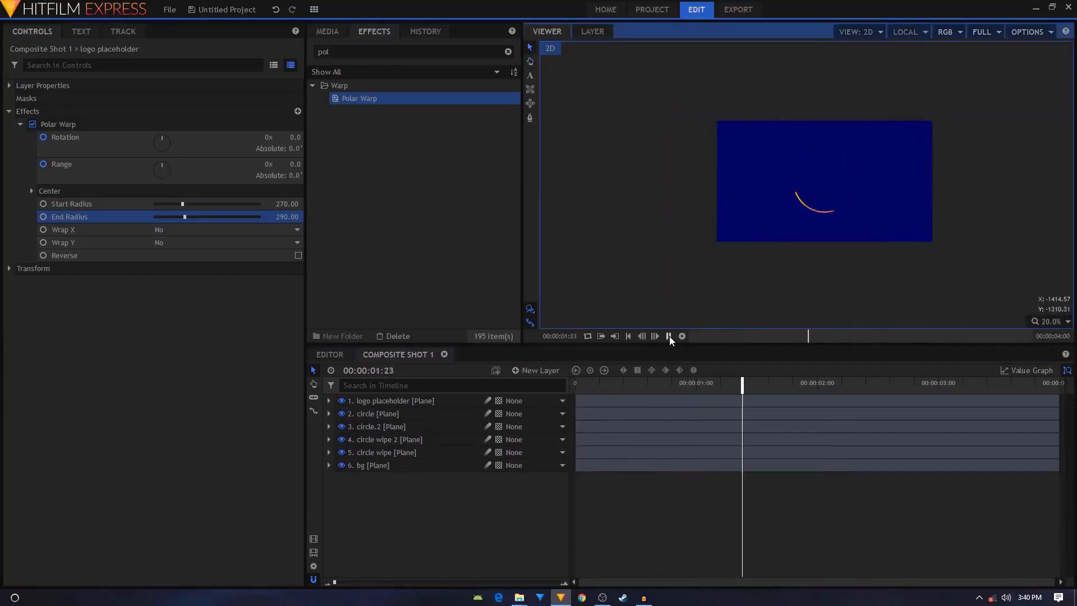
click(669, 337)
scroll(807, 202, up, 4)
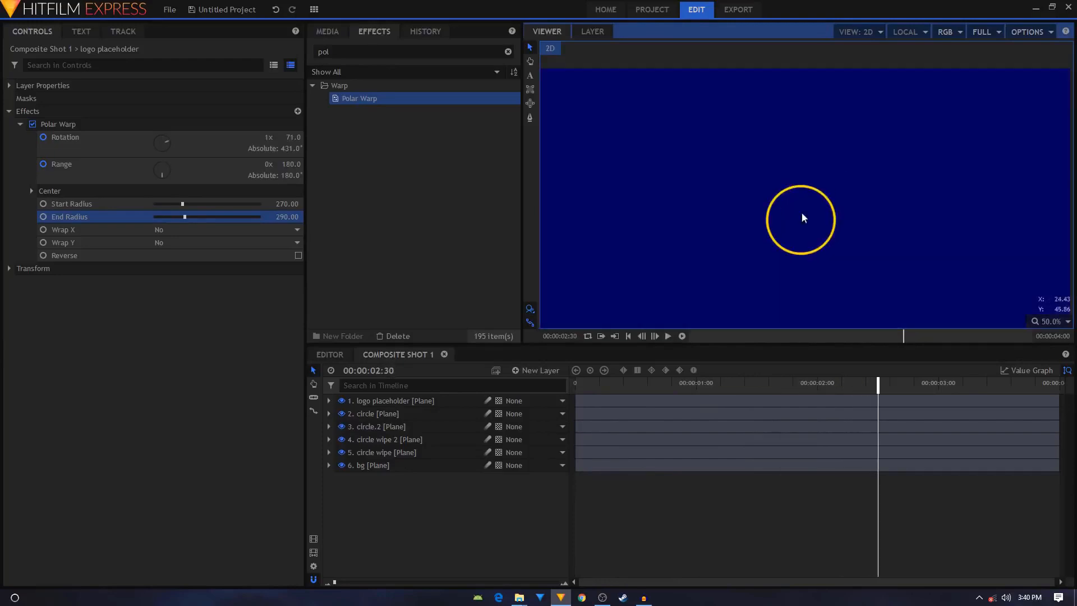
scroll(833, 183, down, 1)
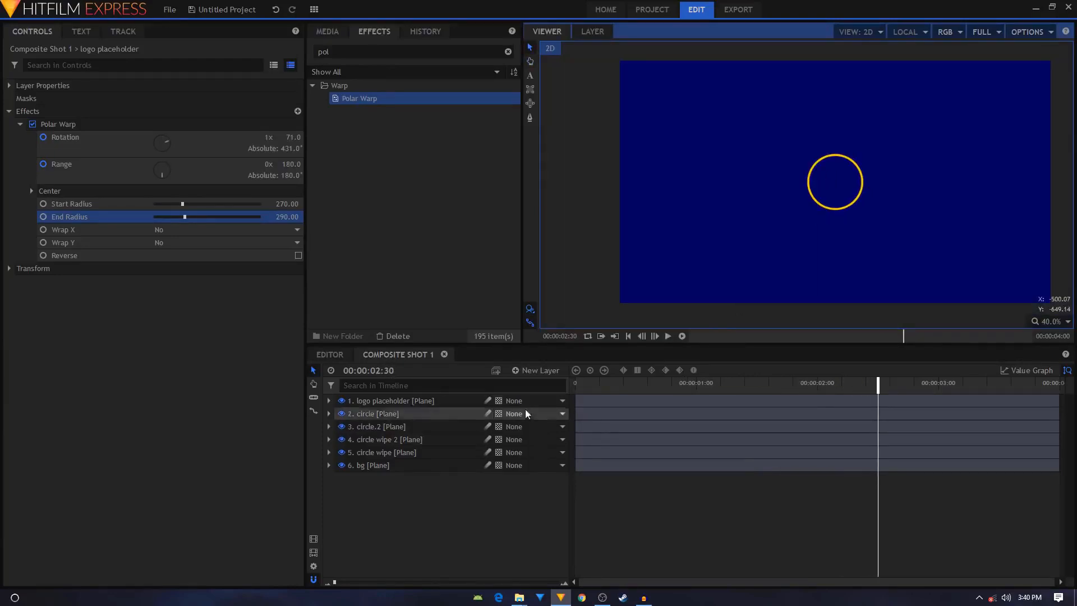
Add a text layer with a width and height of 200.
click(542, 371)
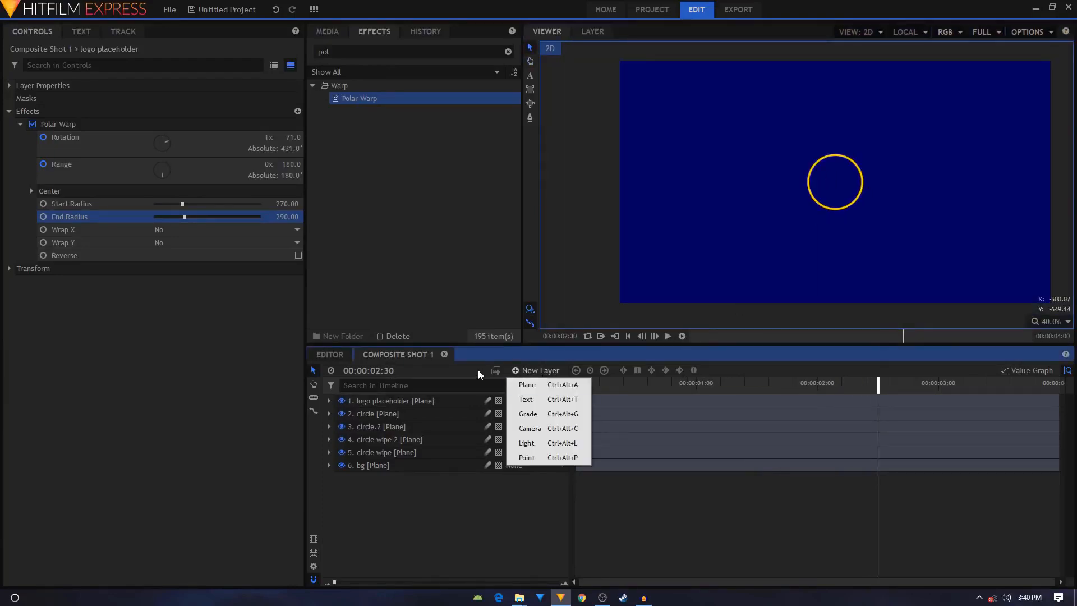
click(538, 401)
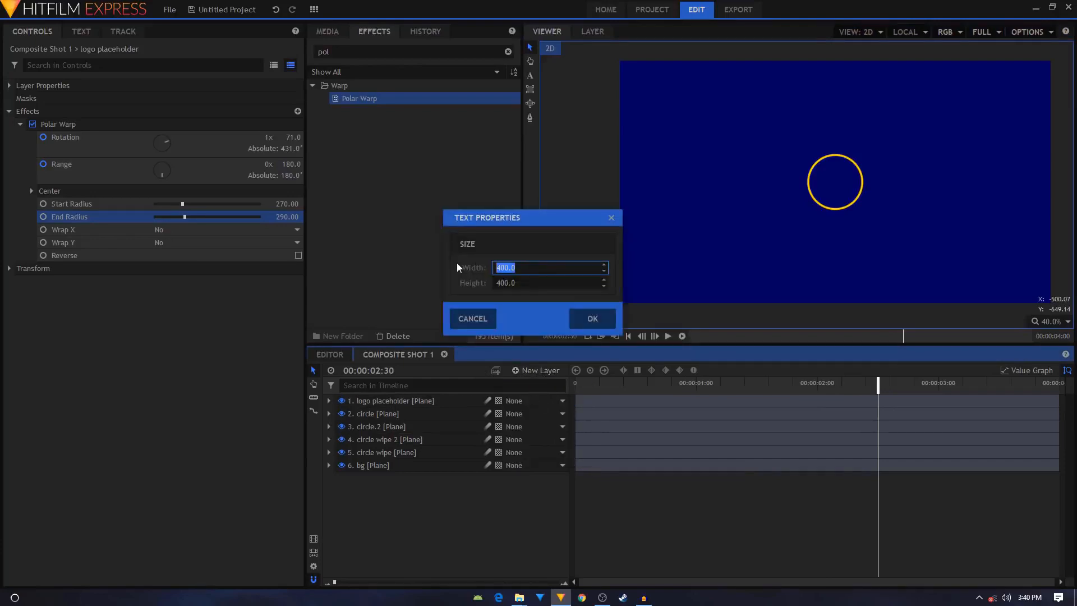
text(200)
key(Tab)
text(200)
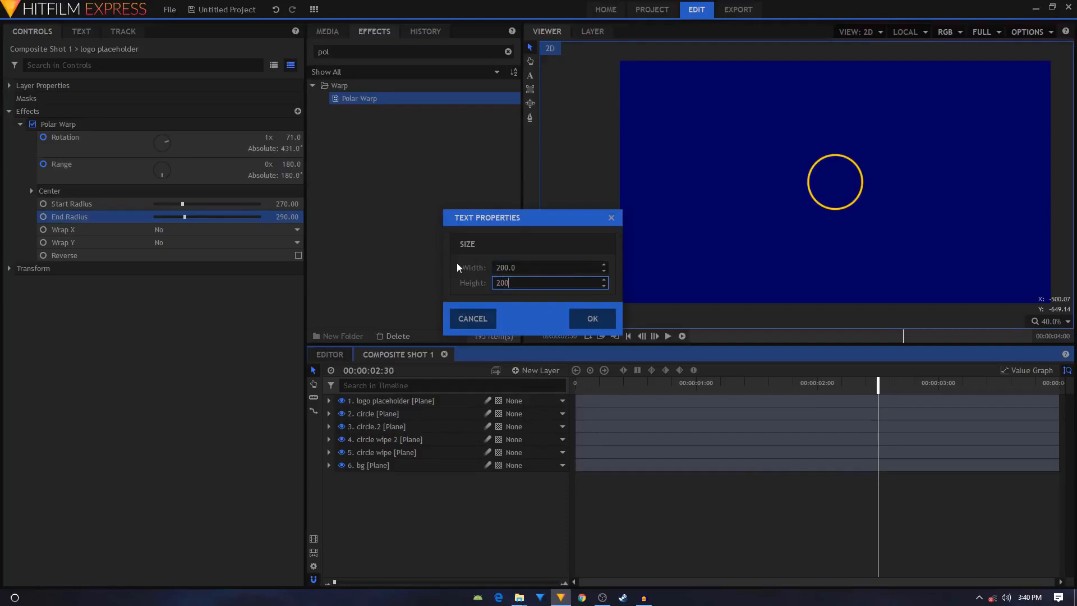
key(Return)
Enter the letter M in the new text layer and set its font to Aliquam.
scroll(833, 183, up, 3)
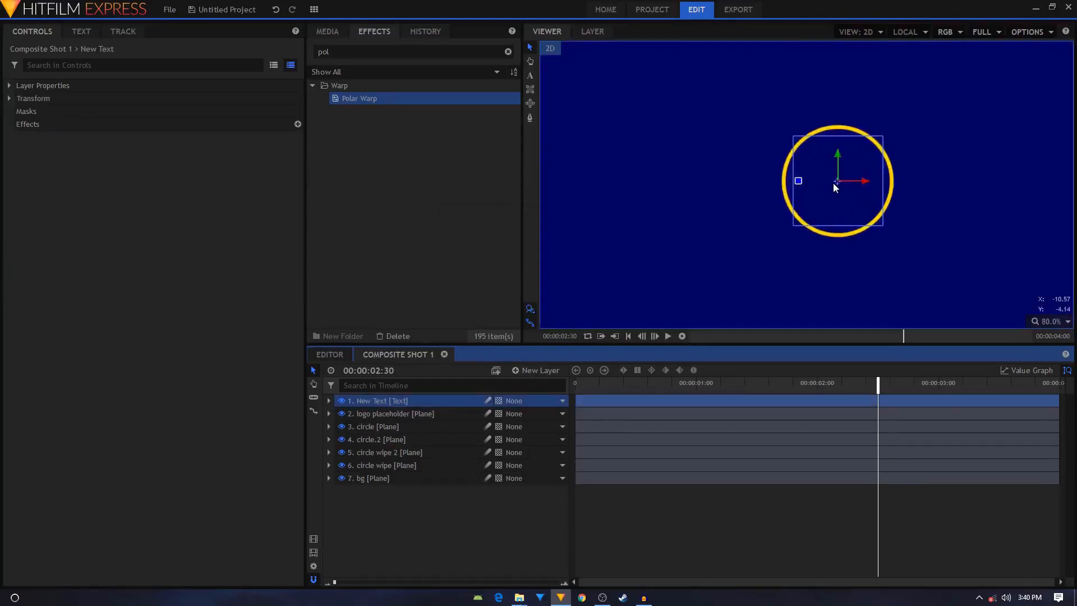
scroll(833, 183, down, 3)
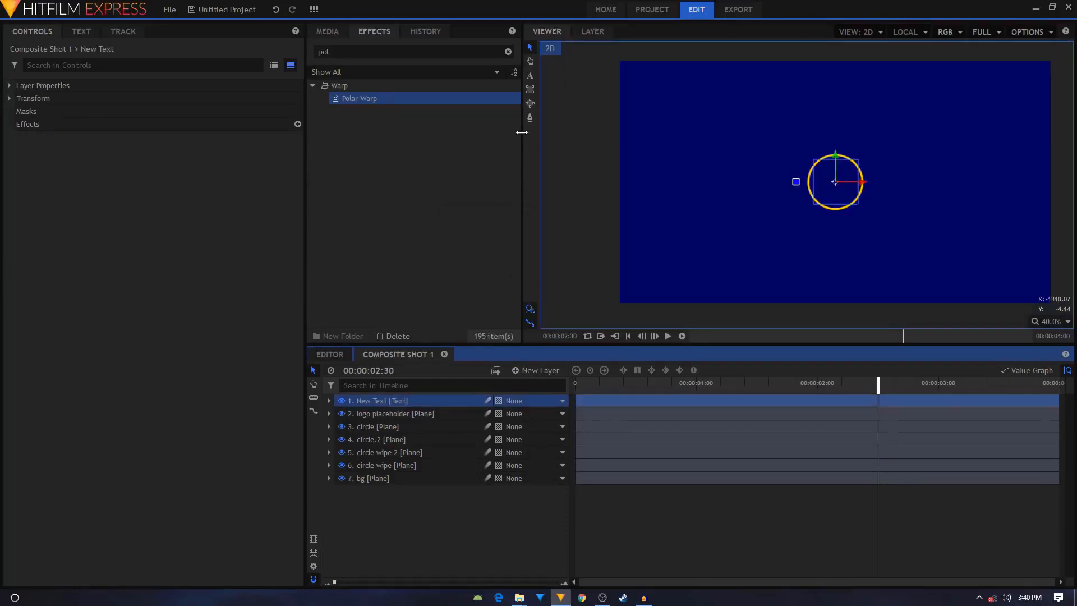
click(530, 75)
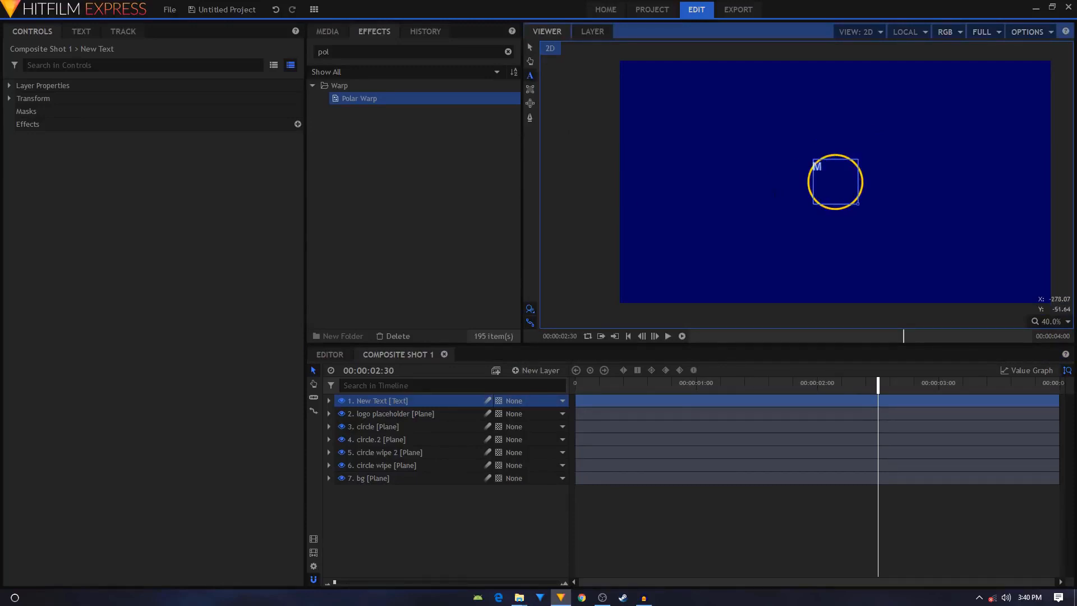
click(79, 29)
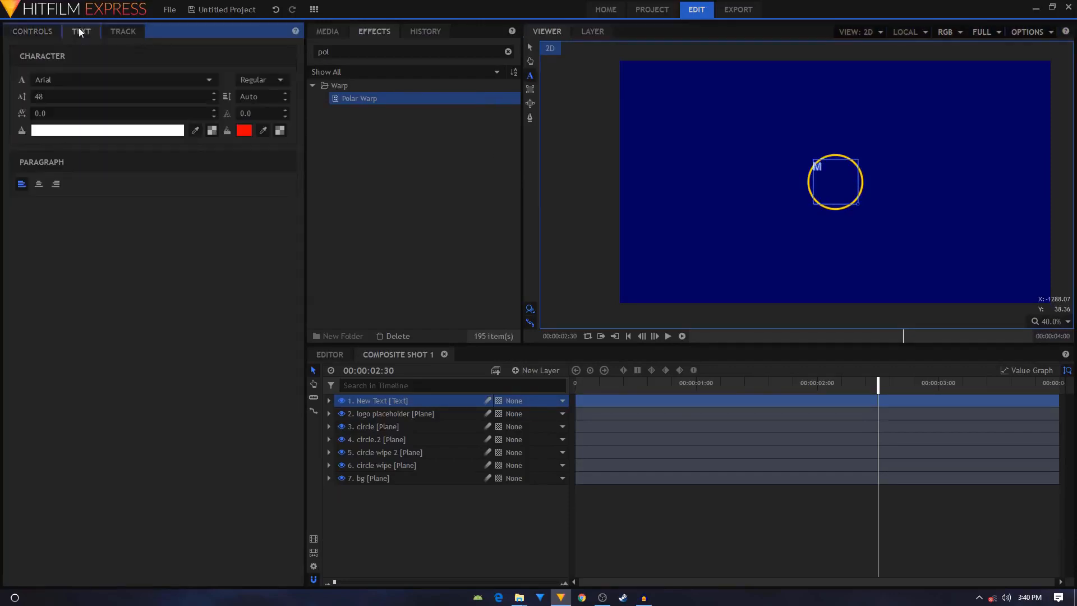
click(52, 82)
text(ali)
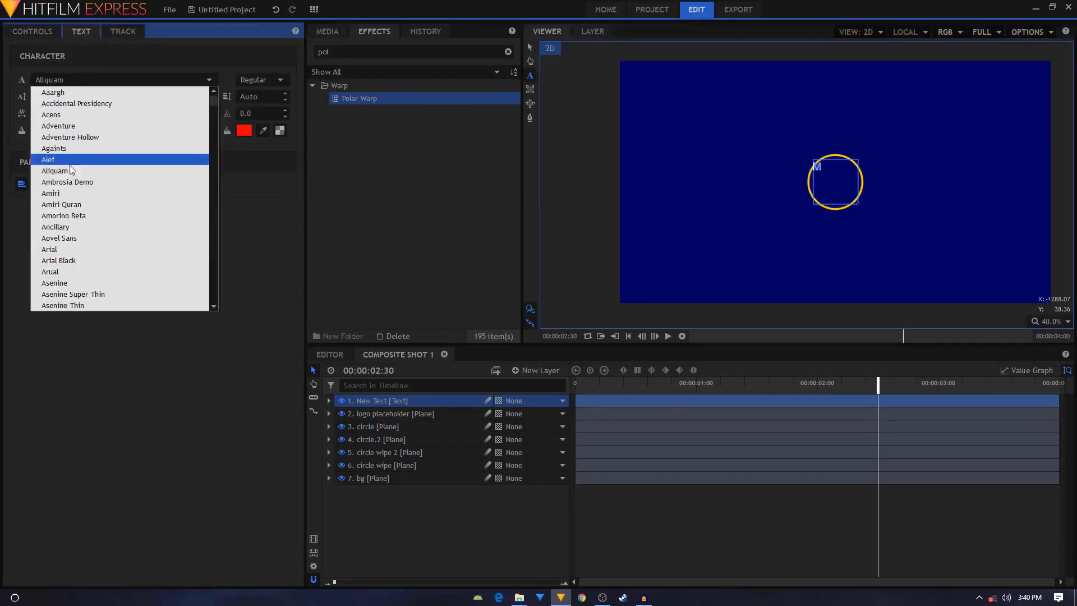
key(Return)
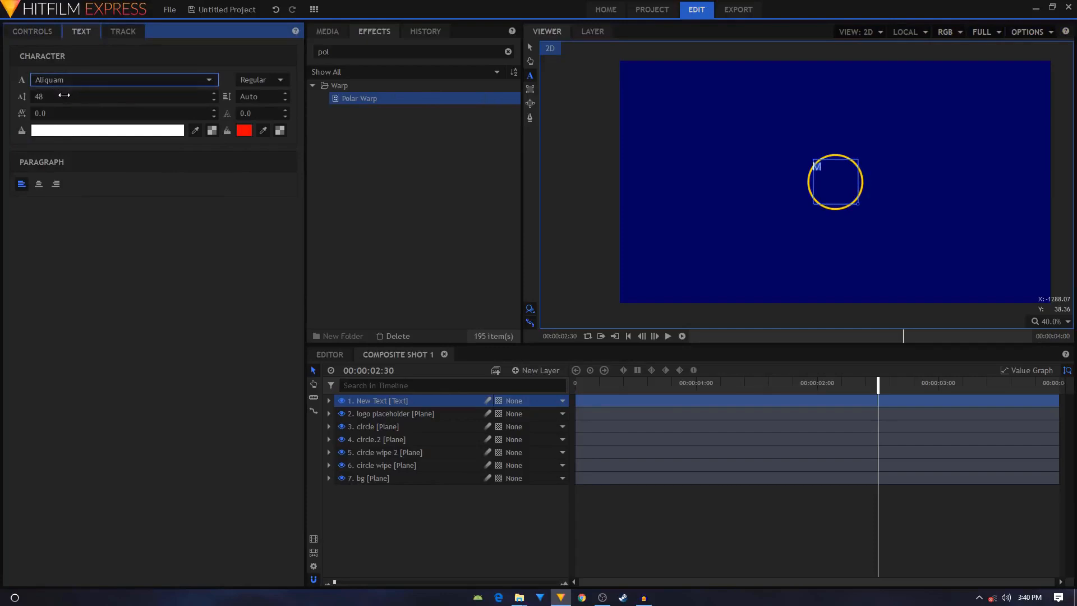
Center the M's paragraph alignment and enlarge its font size to 194.
mouse_move(46, 98)
mouse_down()
mouse_move(64, 98)
mouse_move(46, 98)
mouse_up()
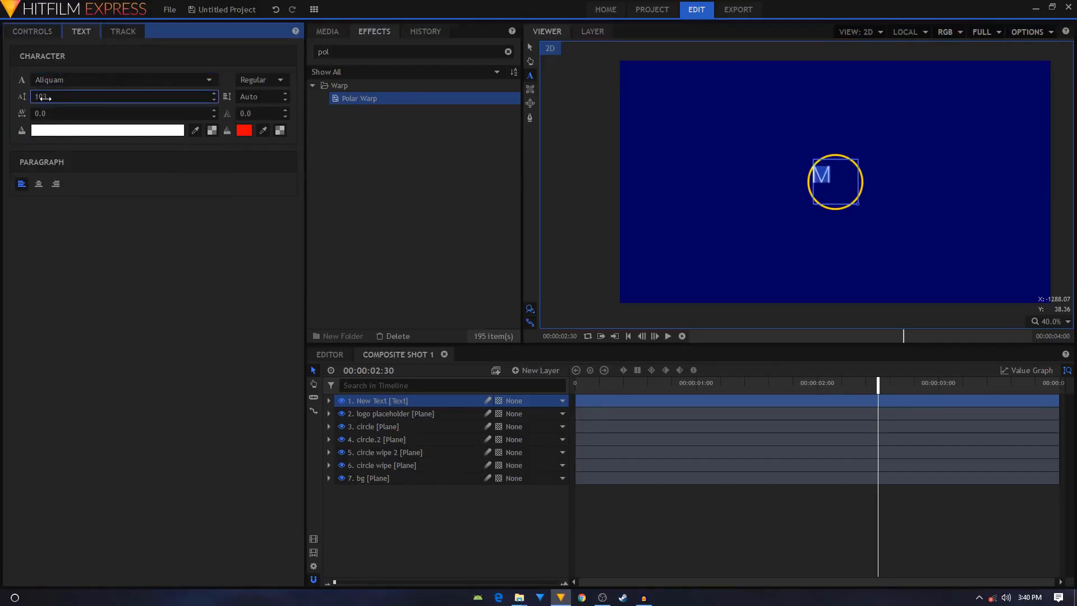
click(39, 185)
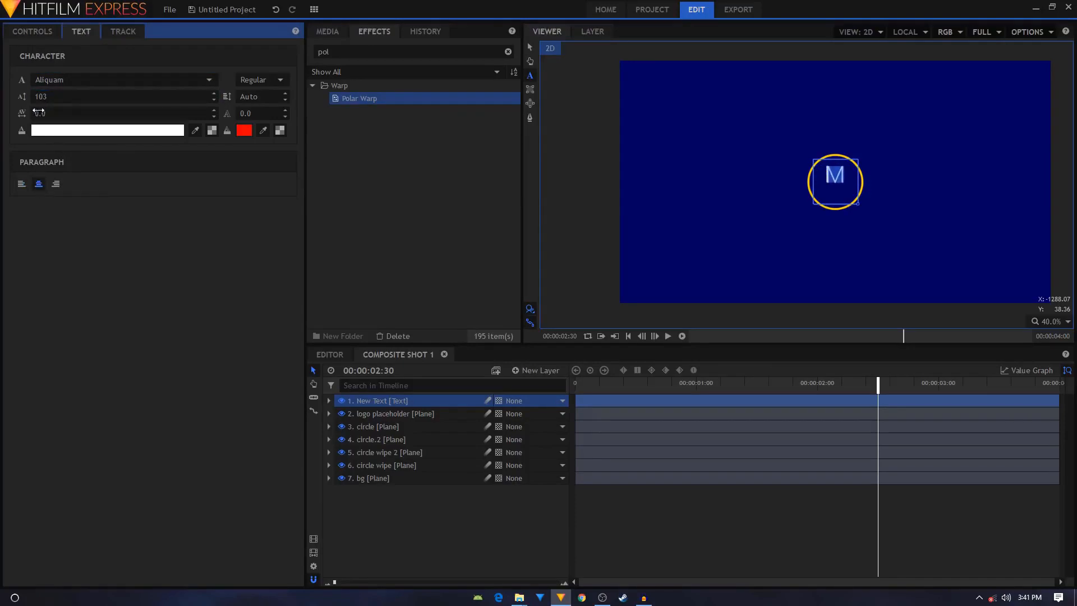
drag(37, 99, 86, 98)
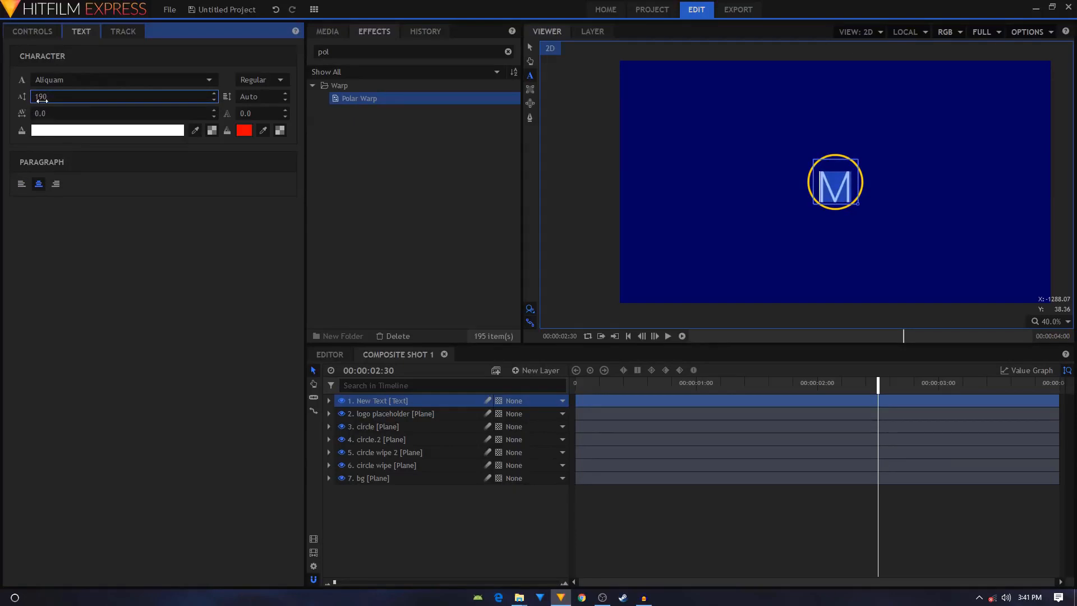
drag(42, 99, 44, 99)
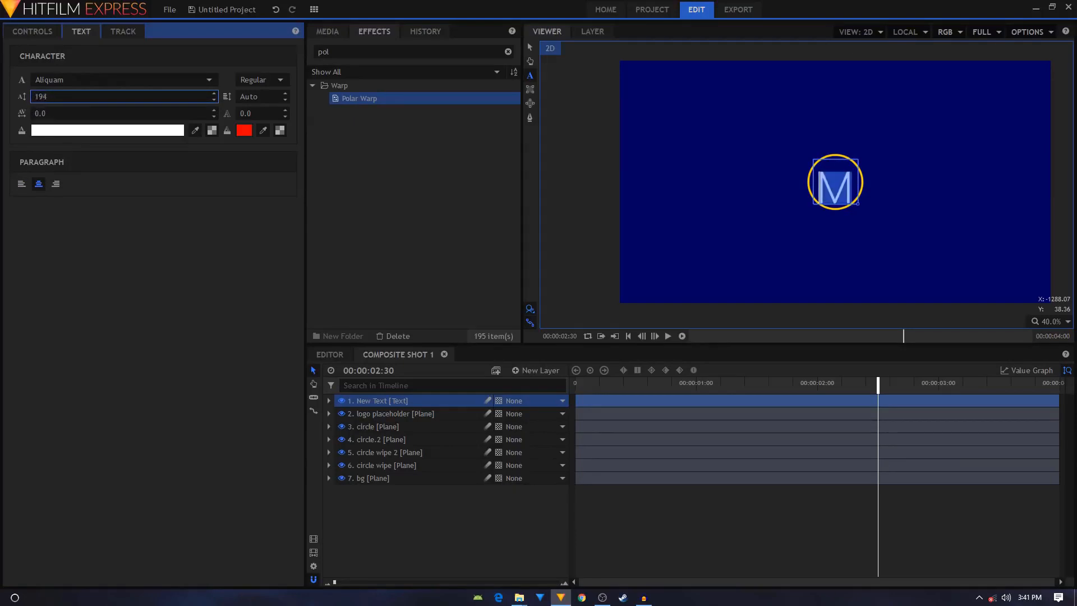
Color the M with the yellow #fbd201 sampled from the small ring.
click(66, 133)
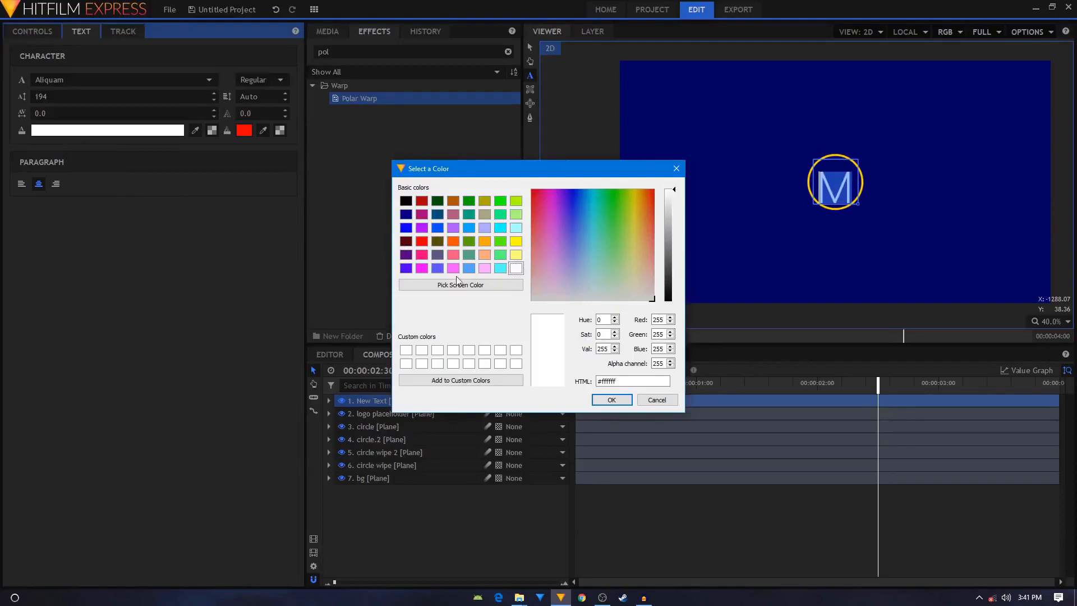
click(462, 286)
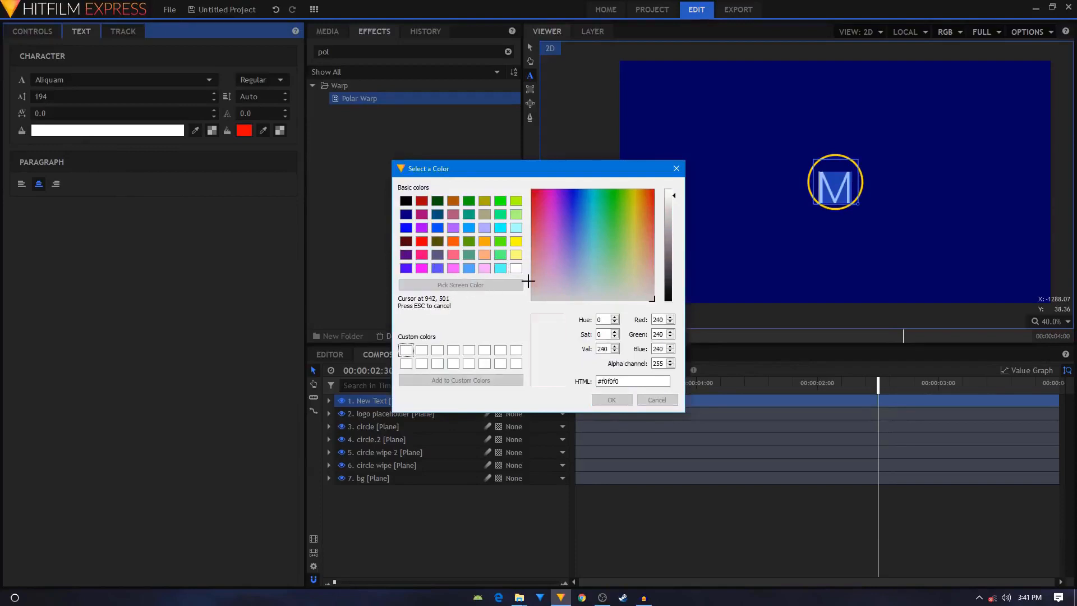
click(809, 176)
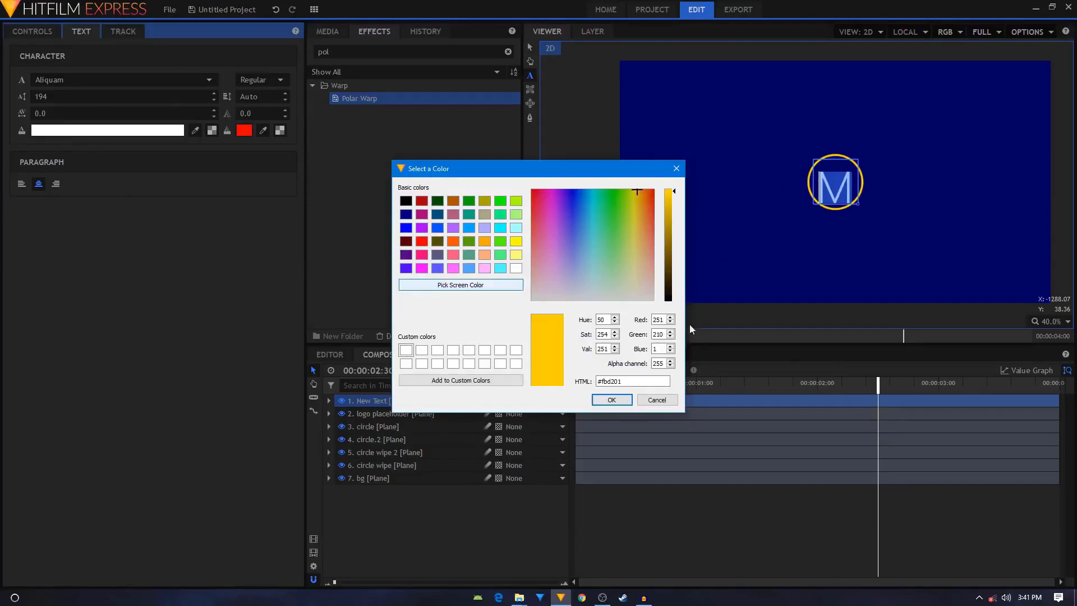
click(611, 399)
Move the text layer up to a Y position of 15 so the M sits centered inside the small ring.
click(378, 405)
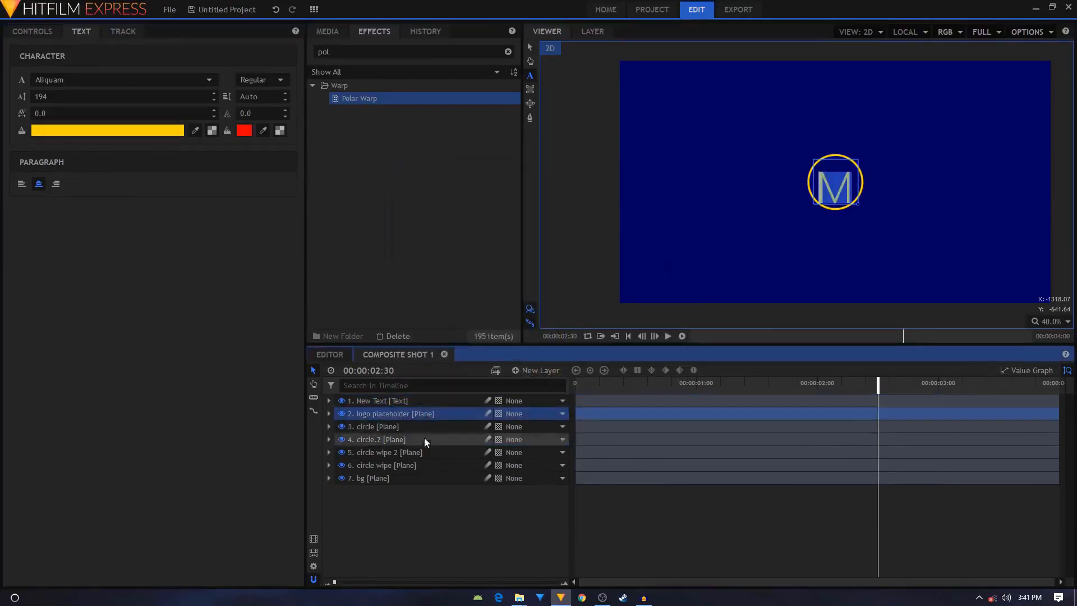
scroll(827, 159, up, 2)
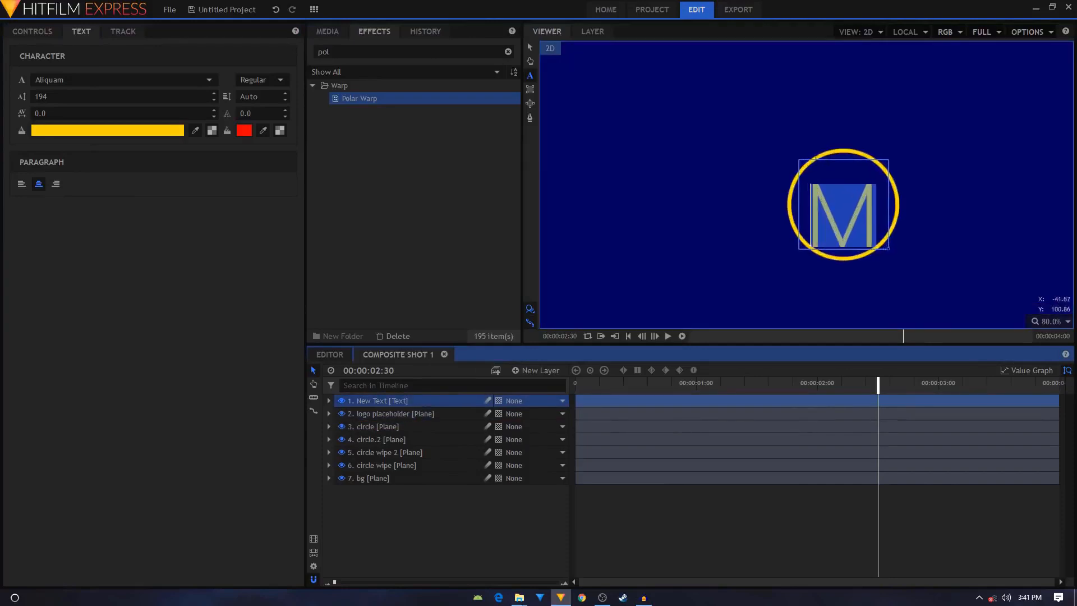
click(529, 47)
click(429, 401)
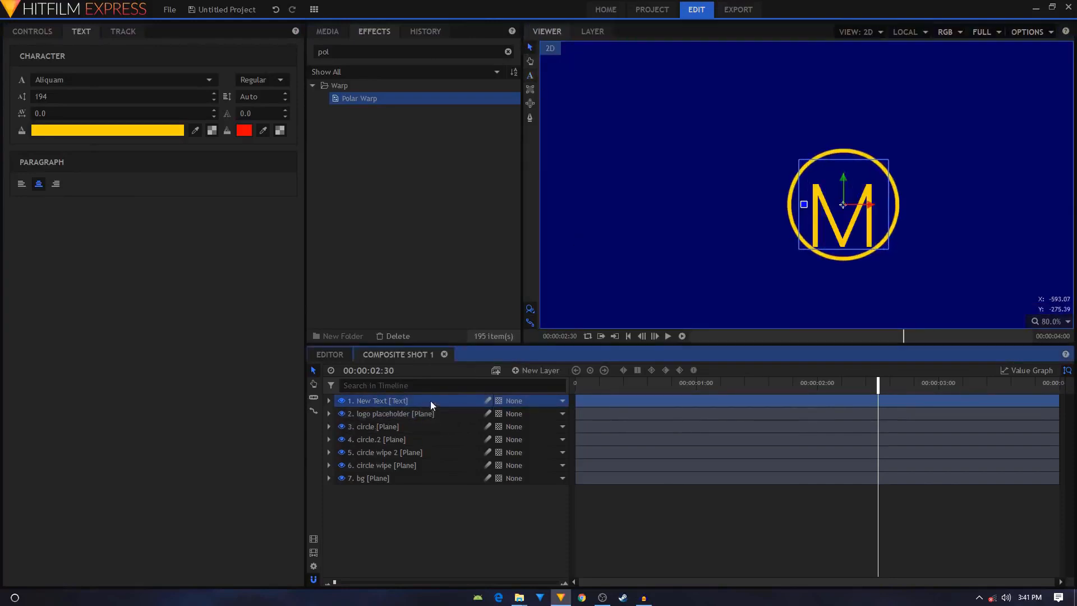
mouse_move(841, 176)
mouse_down()
mouse_move(840, 167)
mouse_move(837, 175)
mouse_up()
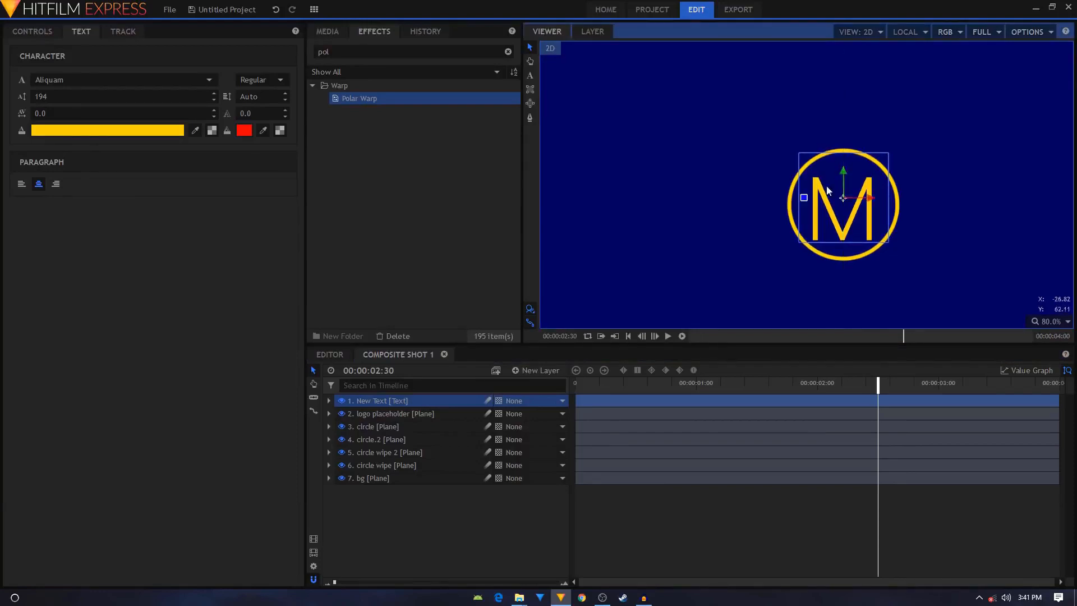
click(514, 520)
scroll(931, 183, down, 2)
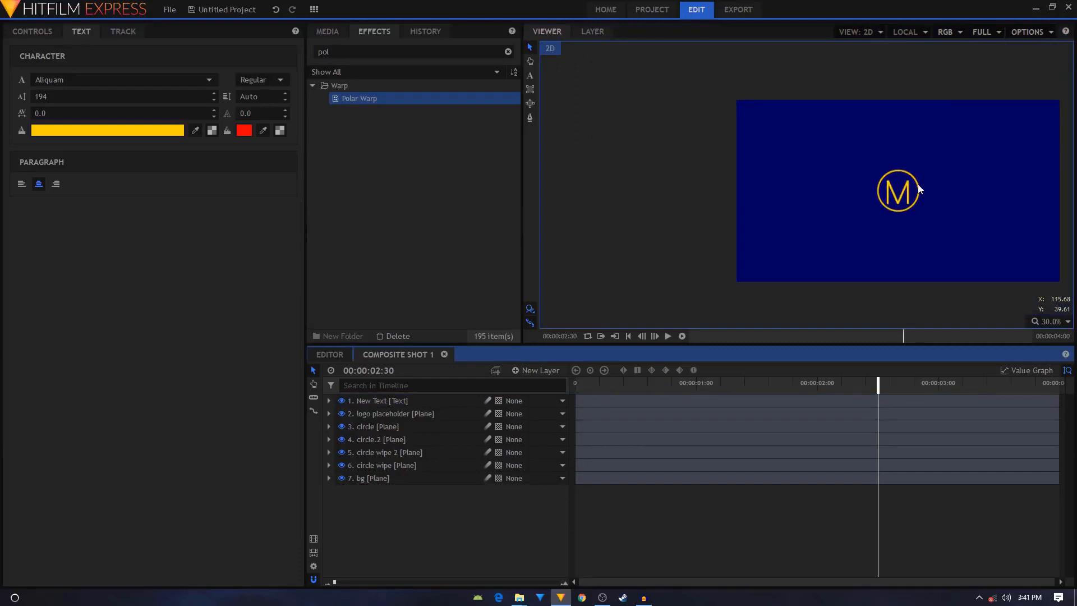
scroll(919, 188, up, 1)
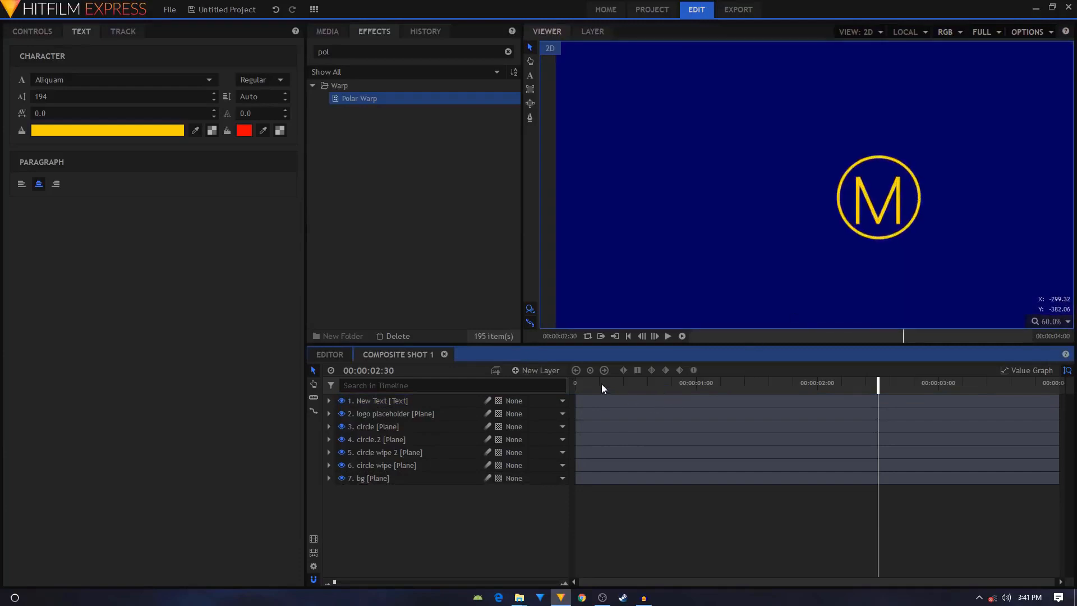
Play the composite from the start to 2:02 to check when the small ring forms around the M.
drag(601, 384, 567, 387)
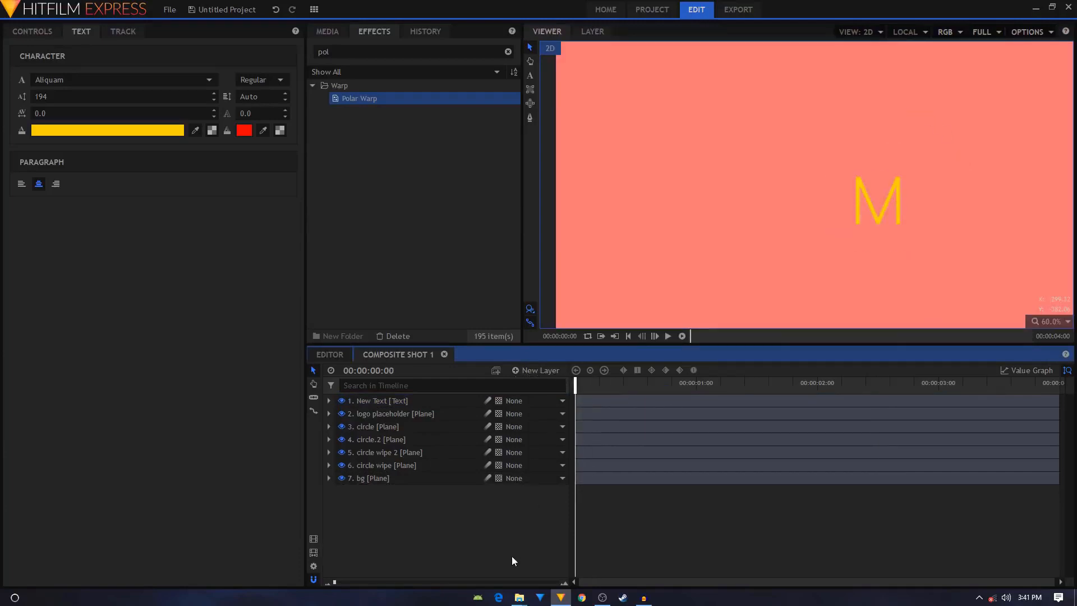
click(667, 336)
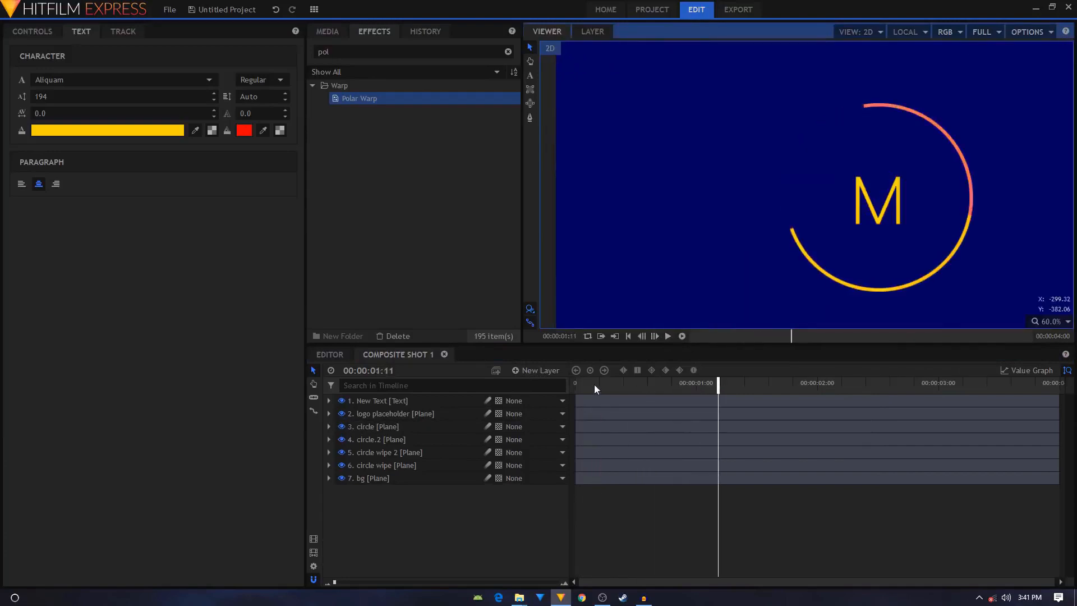
drag(594, 384, 575, 385)
click(668, 335)
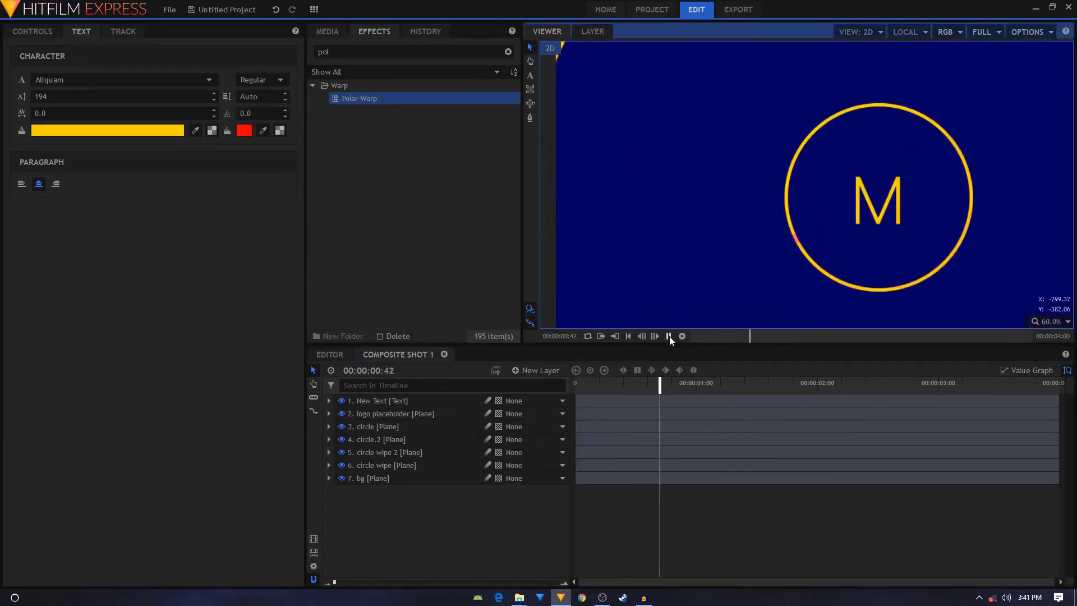
click(669, 335)
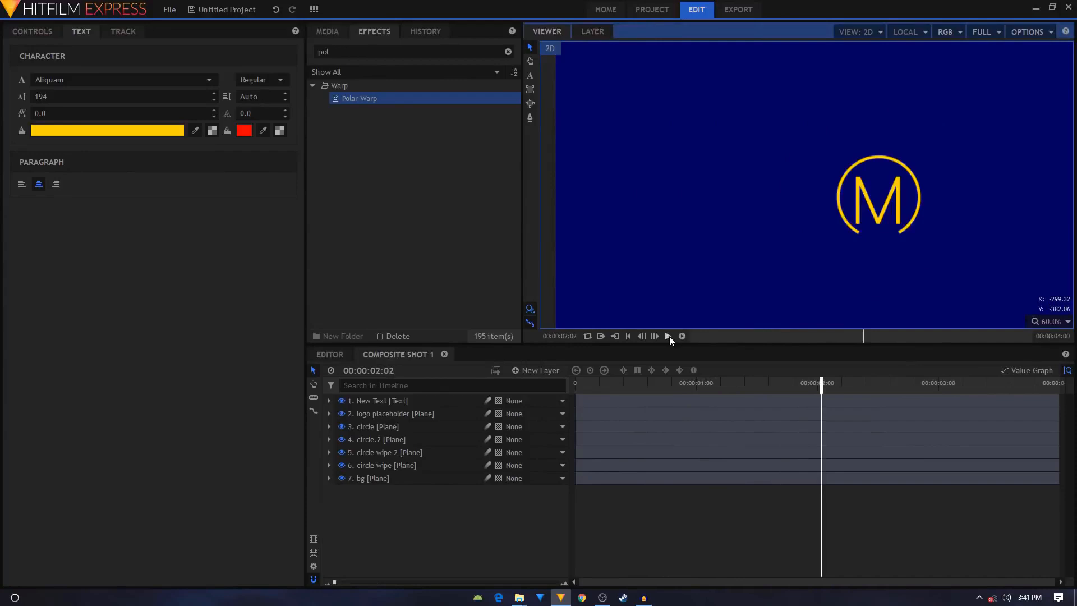
Move the playhead to 1:50 and rename the text layer as logo.
drag(744, 386, 797, 387)
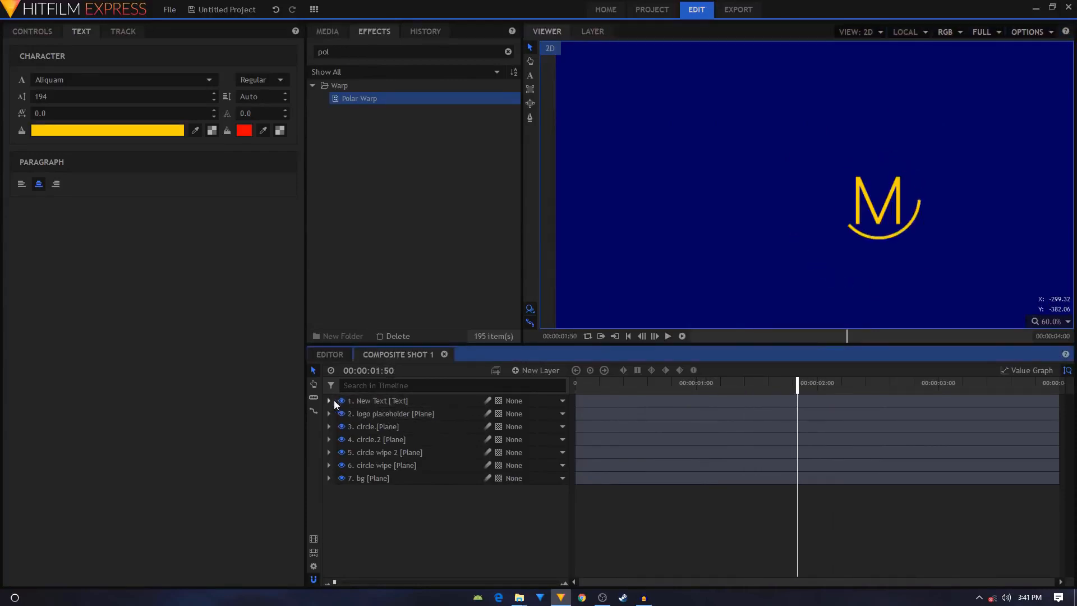
click(330, 401)
click(329, 402)
right_click(396, 402)
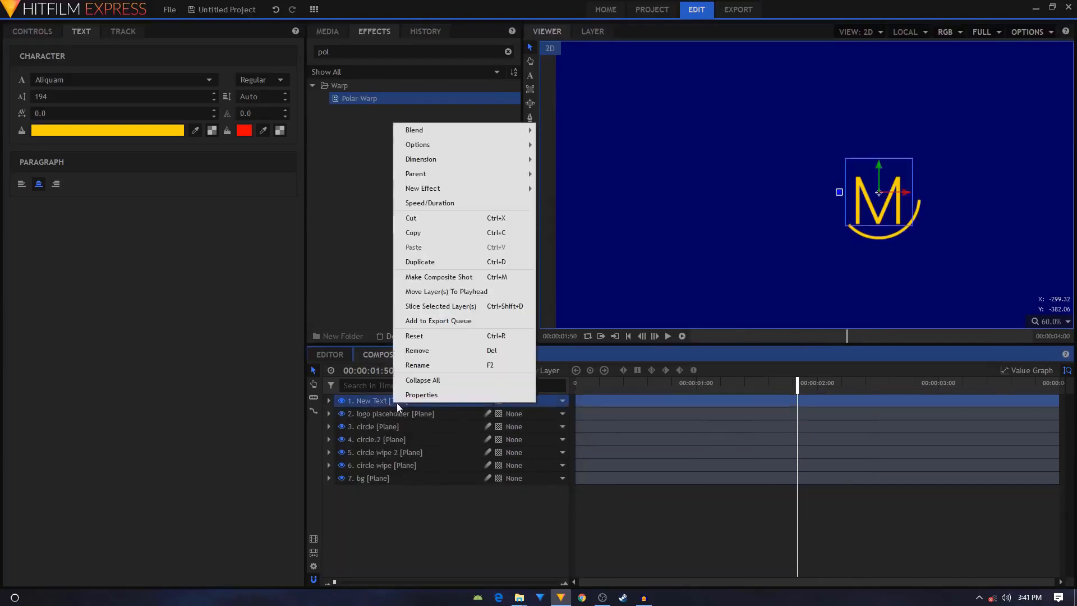
click(437, 369)
text(logo)
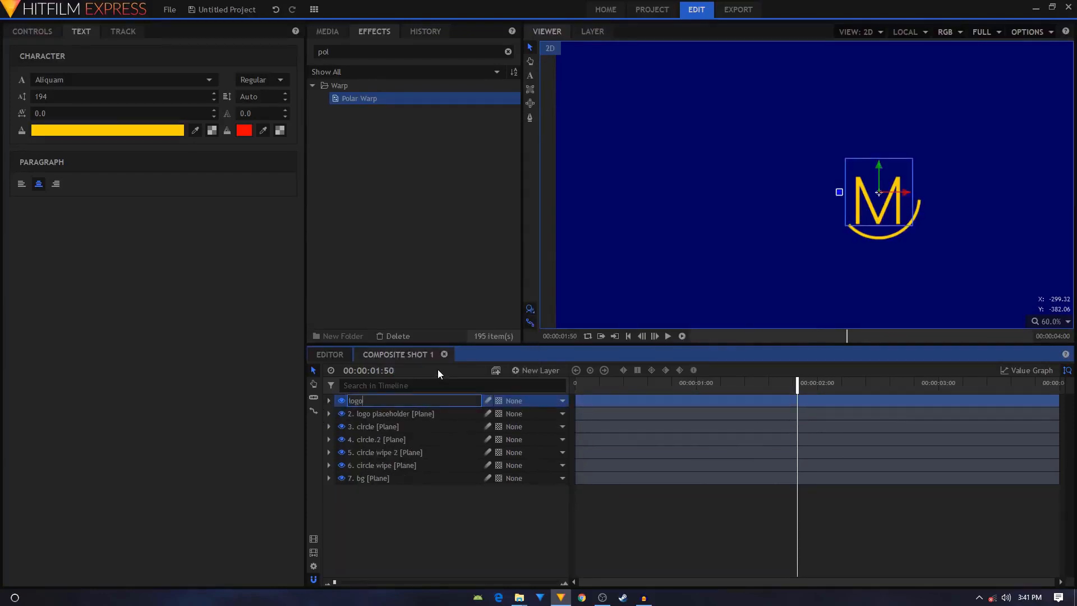
key(Return)
Fade in the logo layer by keyframing its Opacity at 0% at 1:50 and 100% at 2:00.
click(329, 401)
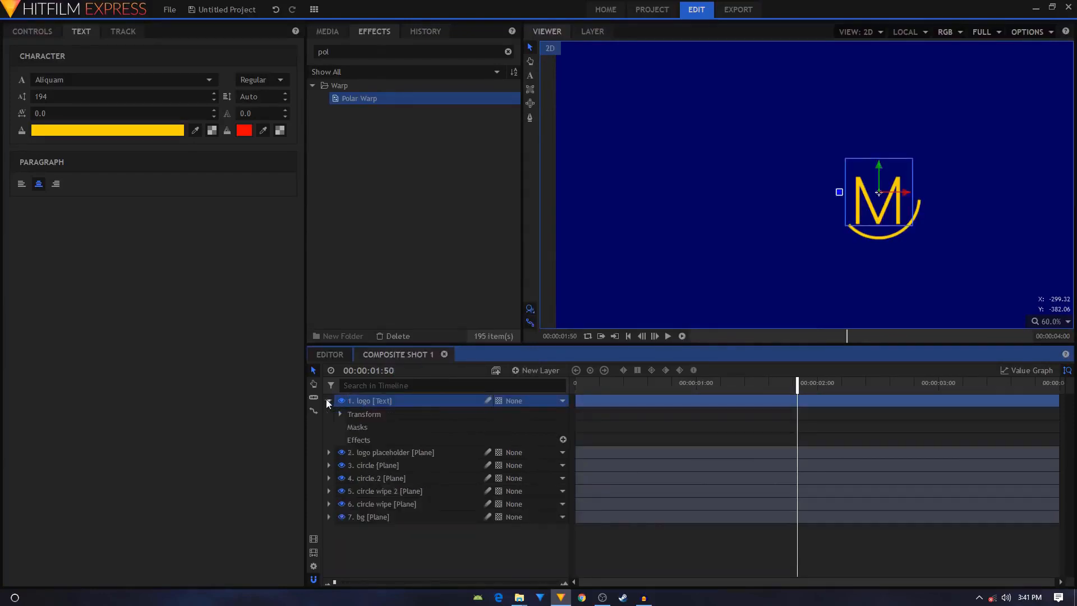
click(339, 413)
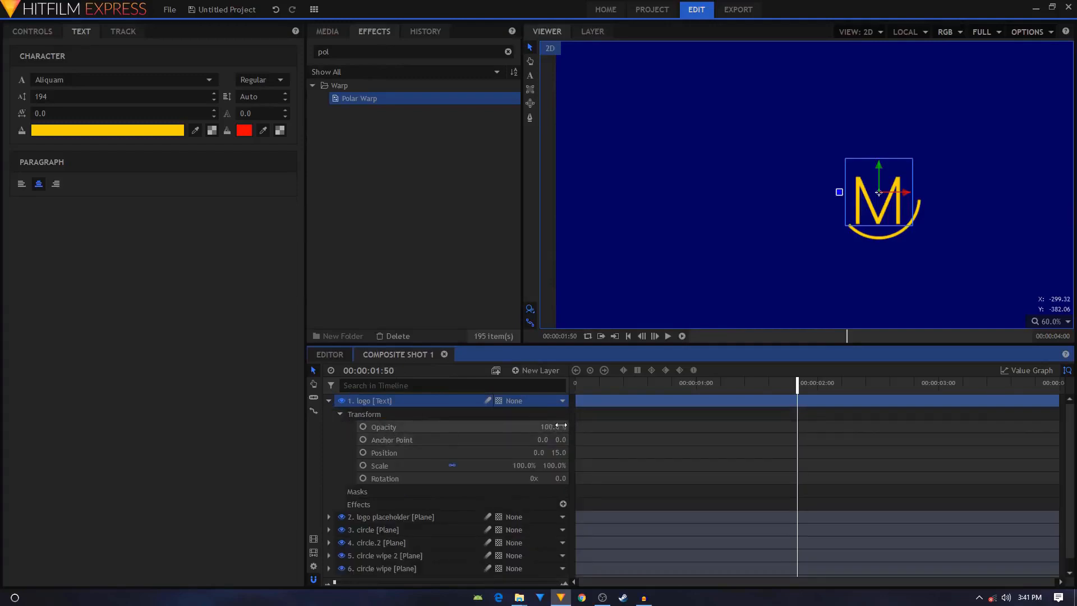
click(363, 428)
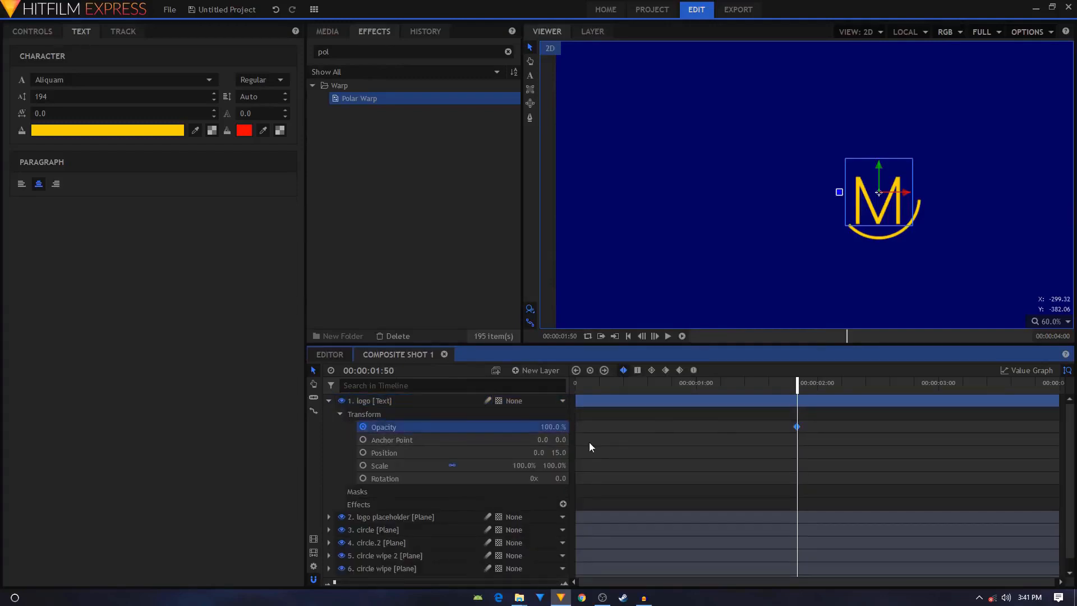
drag(555, 427, 550, 422)
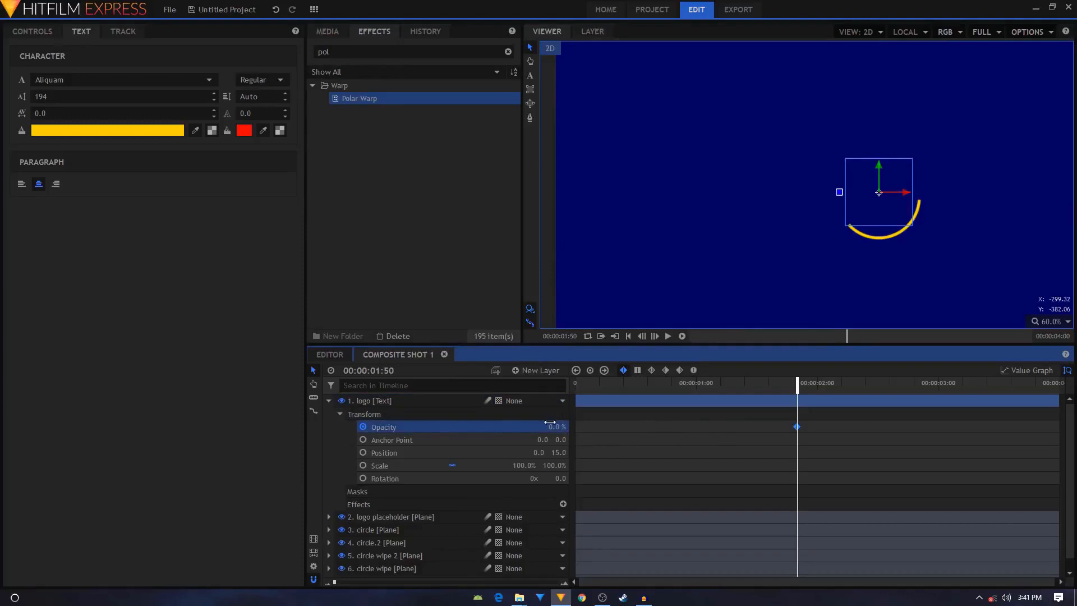
key(shift+period)
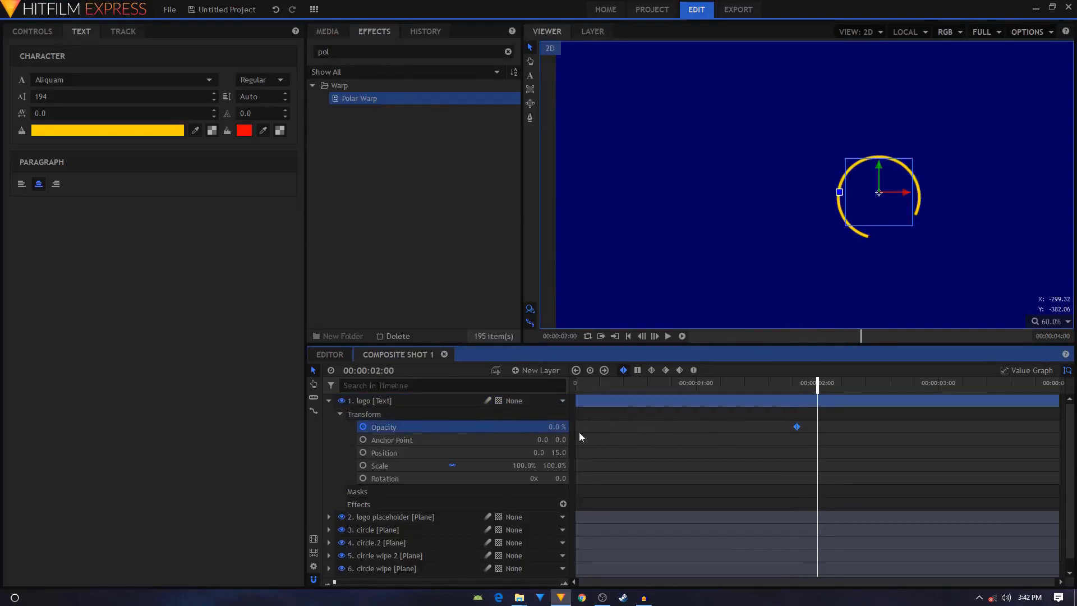
drag(555, 427, 593, 404)
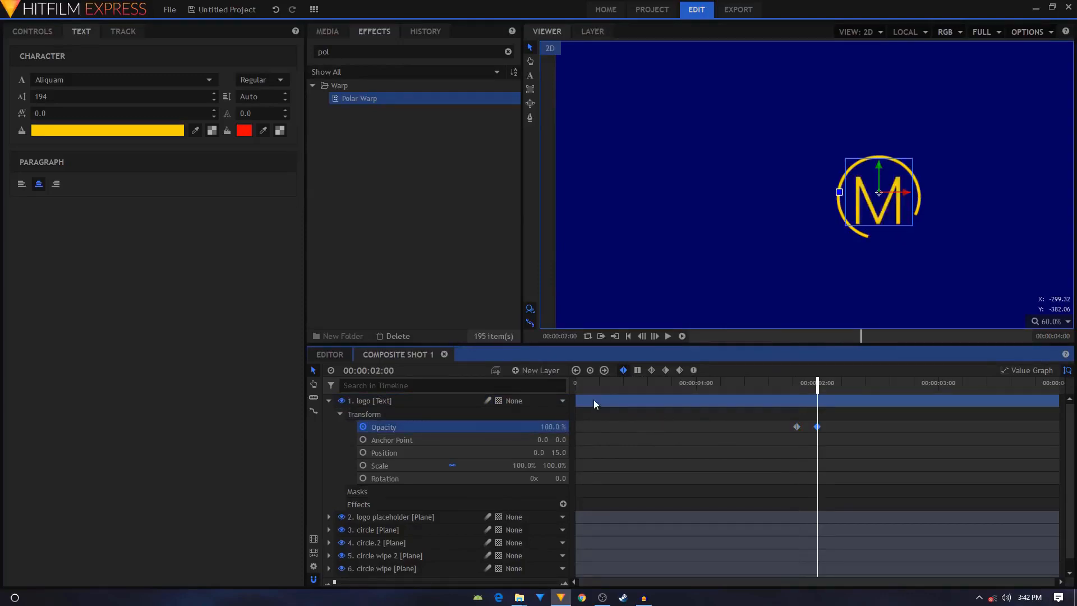
Play the composite from shortly before the first opacity keyframe to check the logo's fade-in.
click(782, 388)
key(space)
key(space)
Add a Scale keyframe of 79% to the logo layer at 1:50.
mouse_move(787, 389)
mouse_down()
mouse_move(824, 391)
mouse_move(797, 394)
mouse_up()
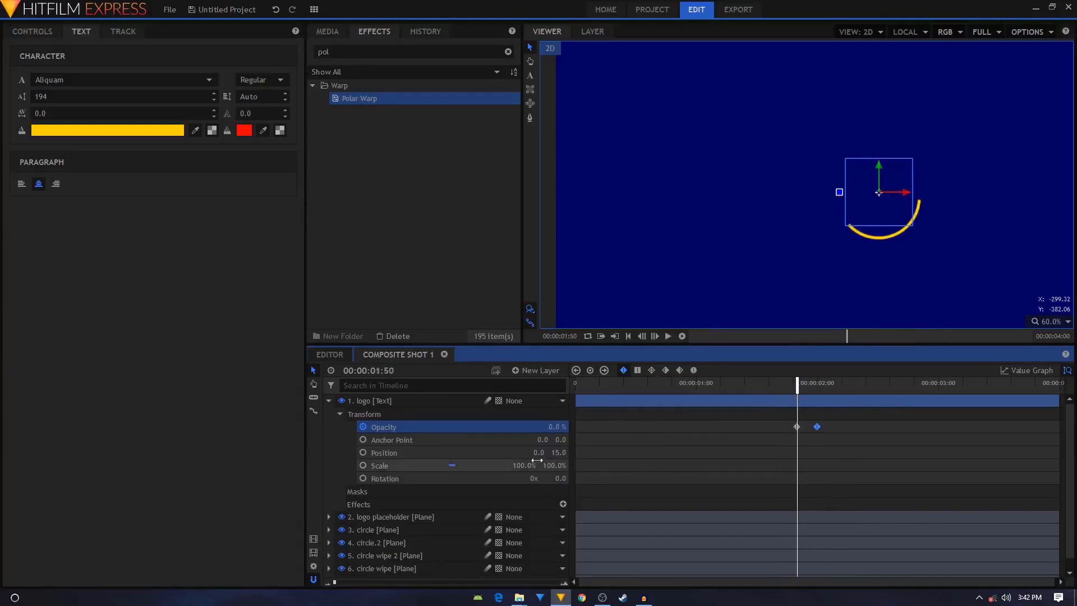
click(402, 469)
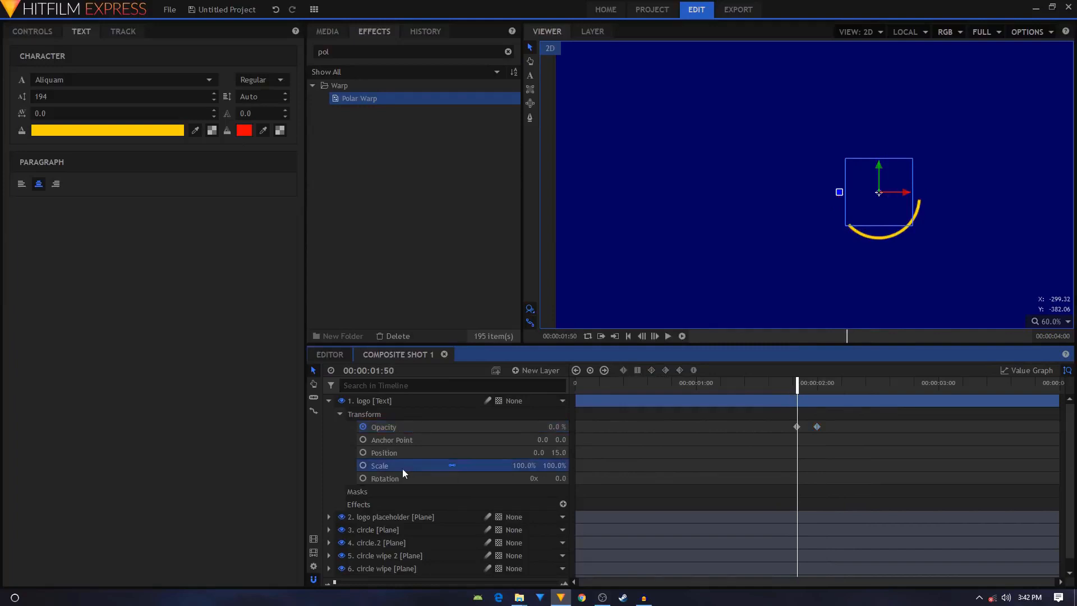
click(363, 465)
drag(524, 465, 507, 466)
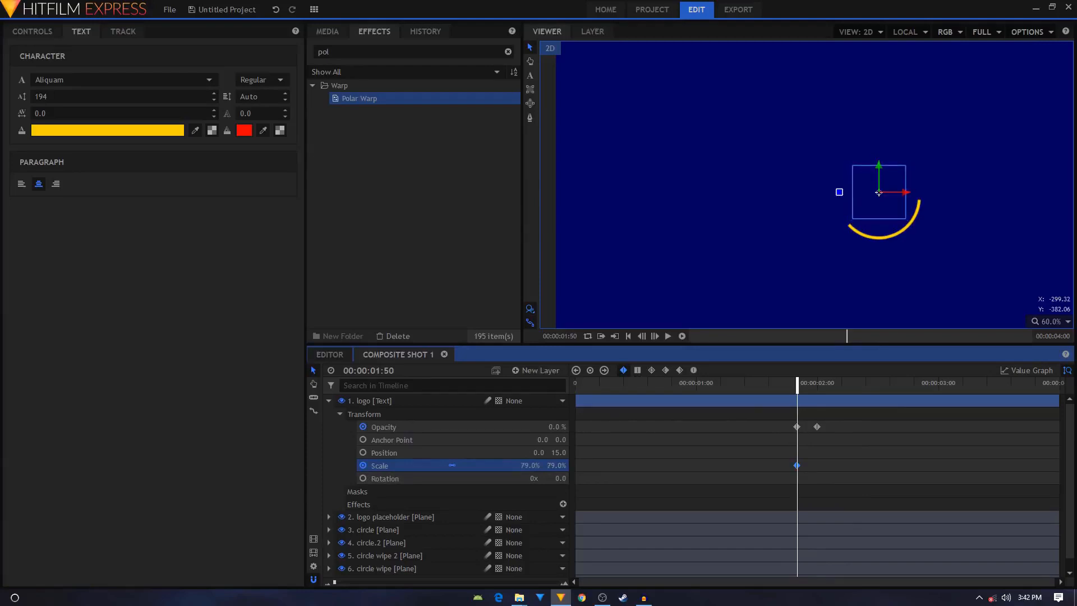
Add a Scale keyframe of 100% to the logo layer at its second Opacity keyframe.
click(816, 426)
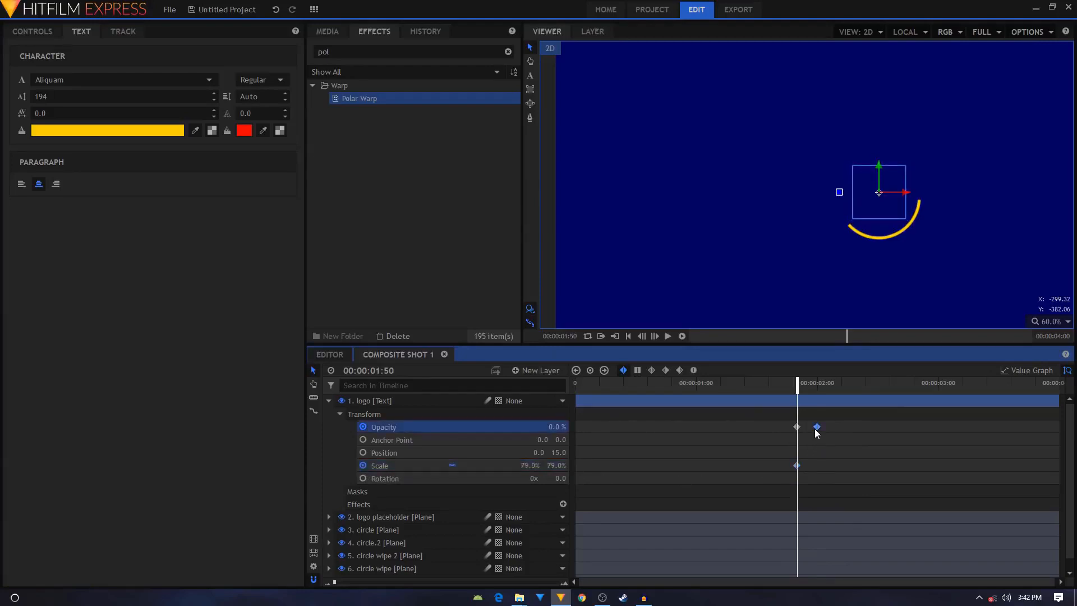
click(522, 467)
text(100)
key(Return)
Play the composite from just before the logo layer's first keyframes to check its combined fade and scale animation.
click(783, 383)
key(space)
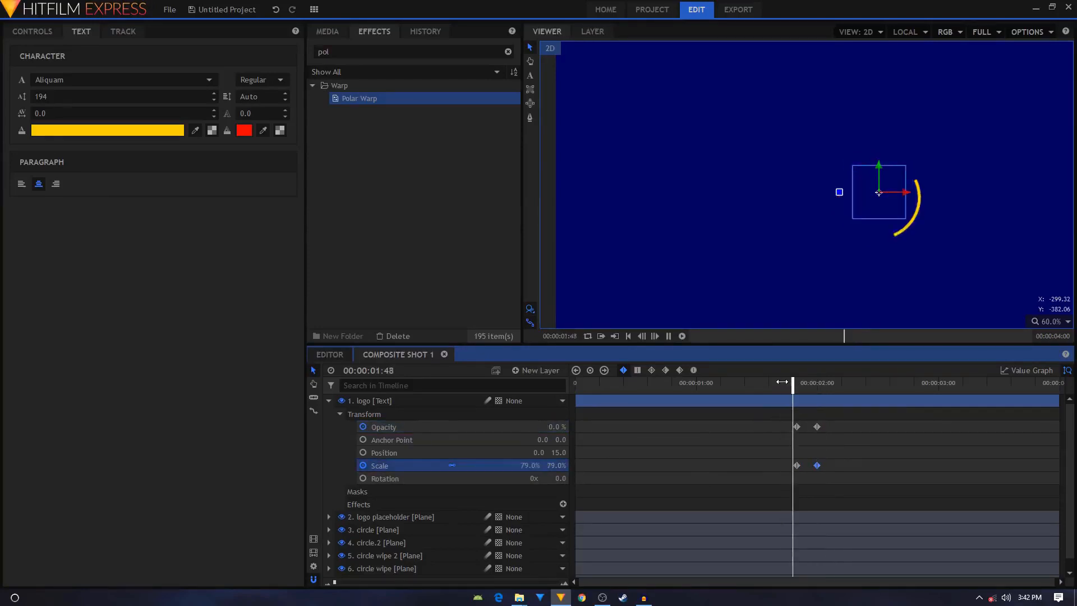
key(space)
scroll(891, 218, down, 2)
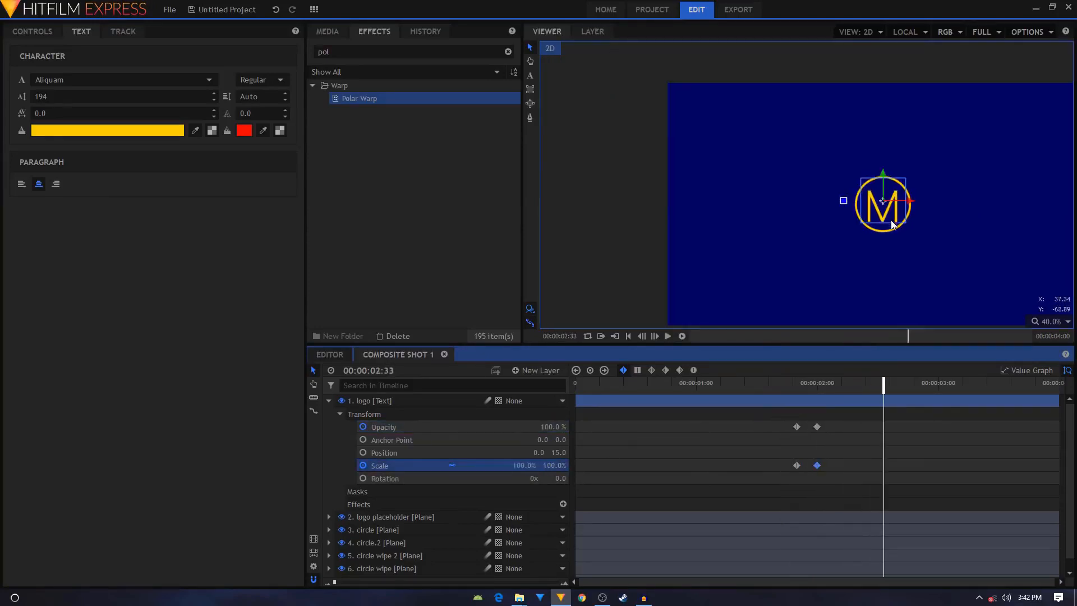
Collapse the logo layer's properties and play the whole composite from the beginning up to about 2:44.
click(334, 414)
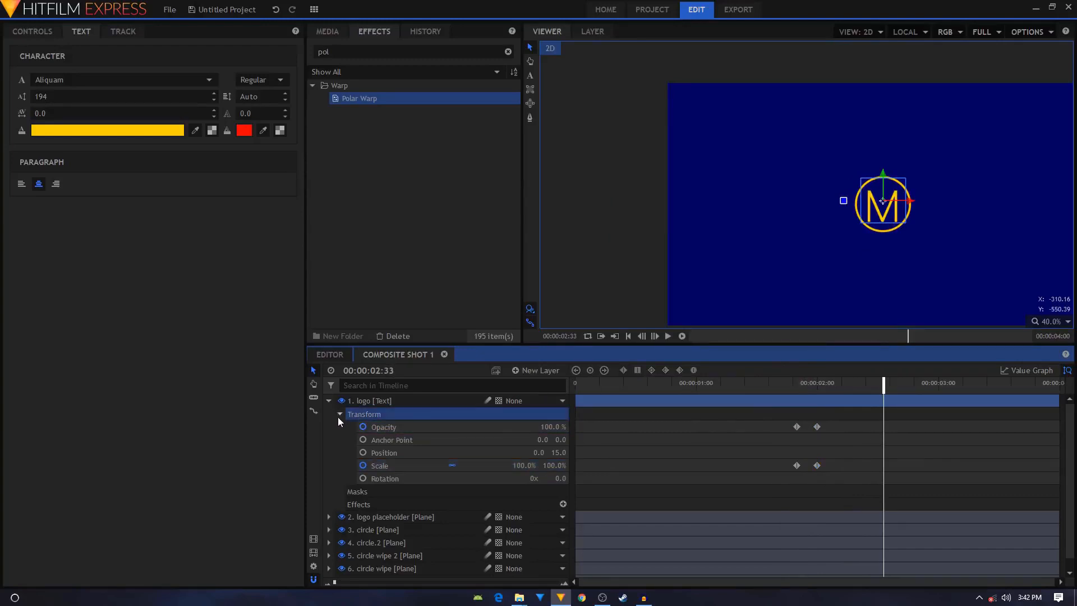
click(339, 414)
click(329, 400)
key(ctrl+shift+a)
drag(637, 383, 498, 383)
key(space)
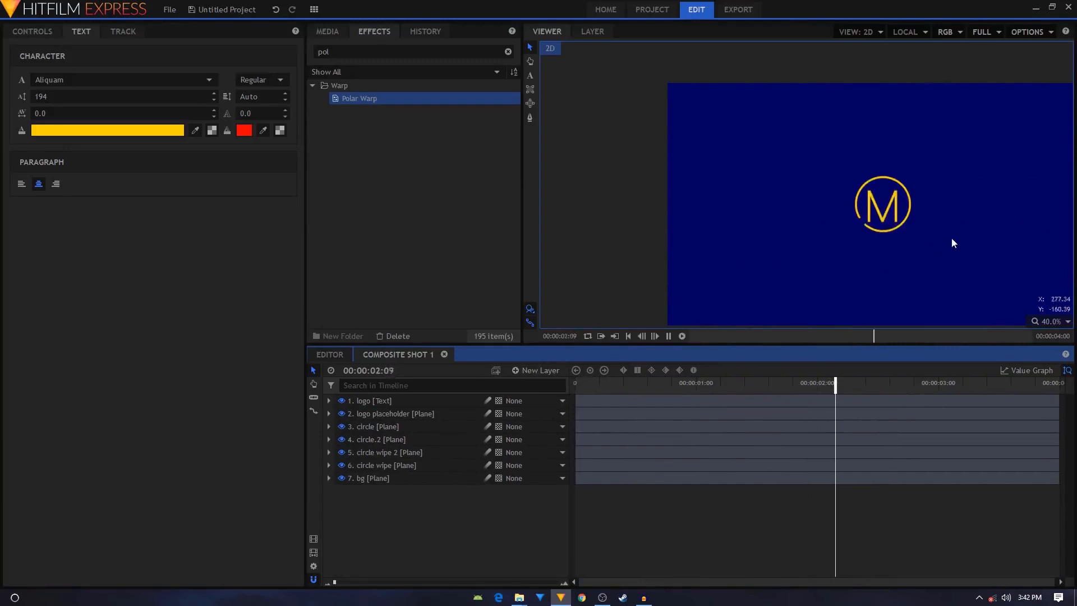
key(space)
Create a new text layer 1920 wide and enter MOTIONEPIC as its text.
drag(957, 252, 906, 223)
click(535, 372)
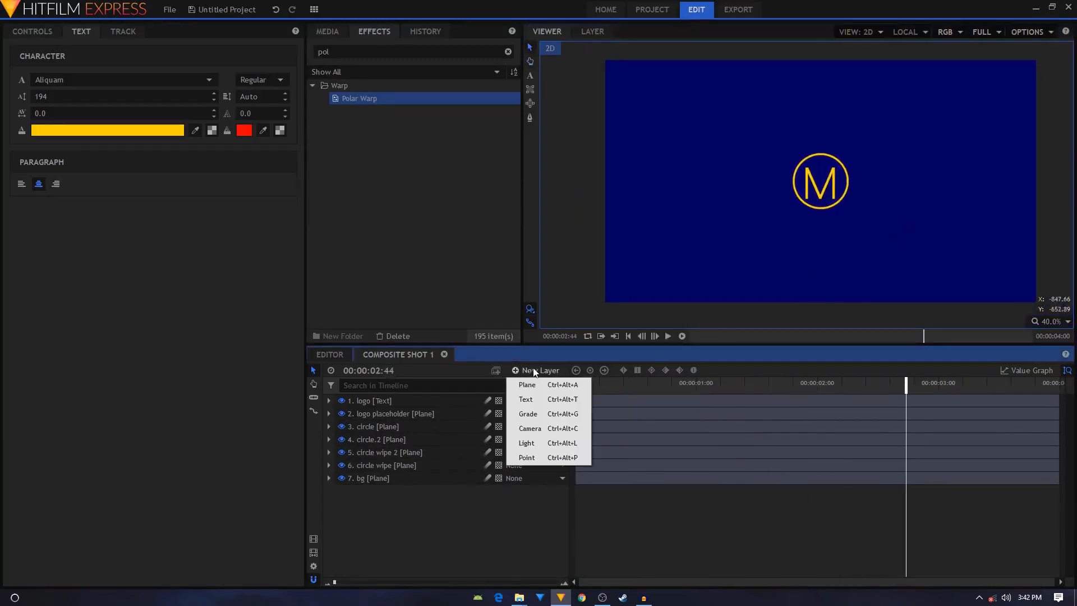
click(529, 400)
drag(515, 268, 432, 262)
text(1920)
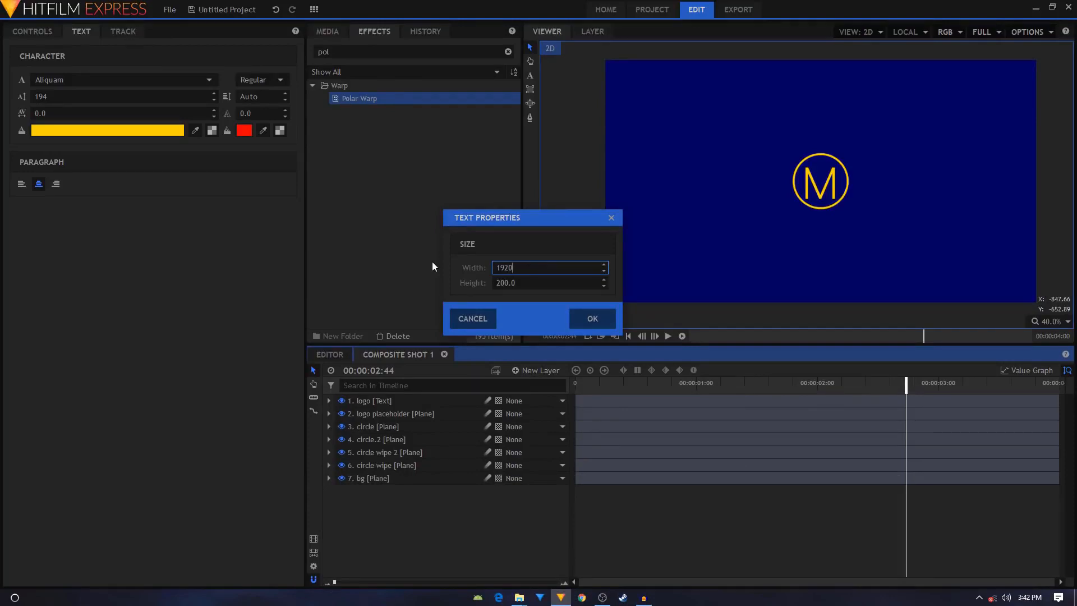
key(Return)
click(530, 75)
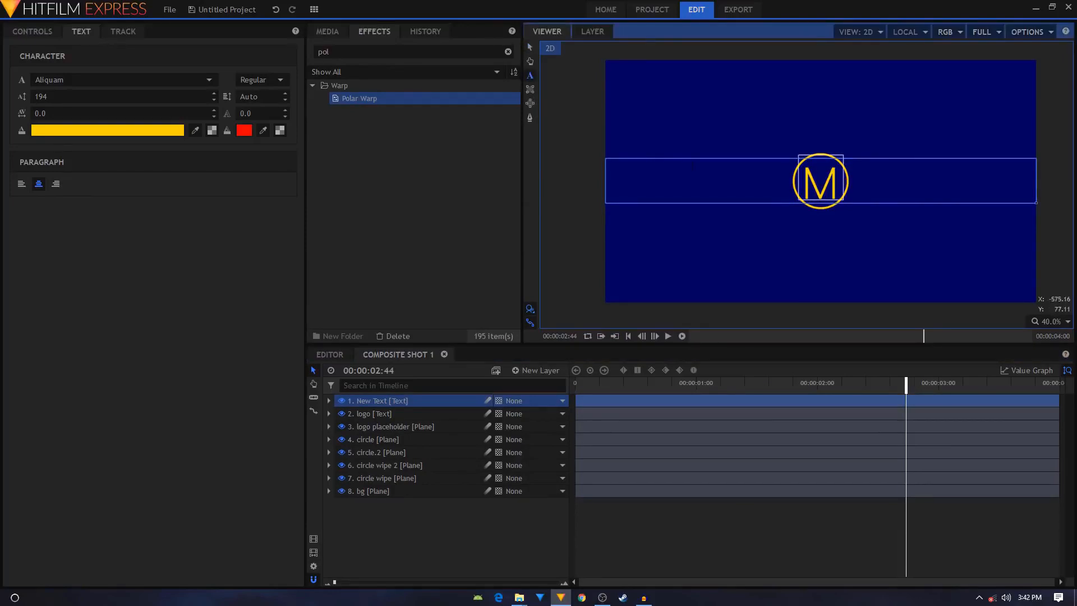
text(MOTIONEPIC)
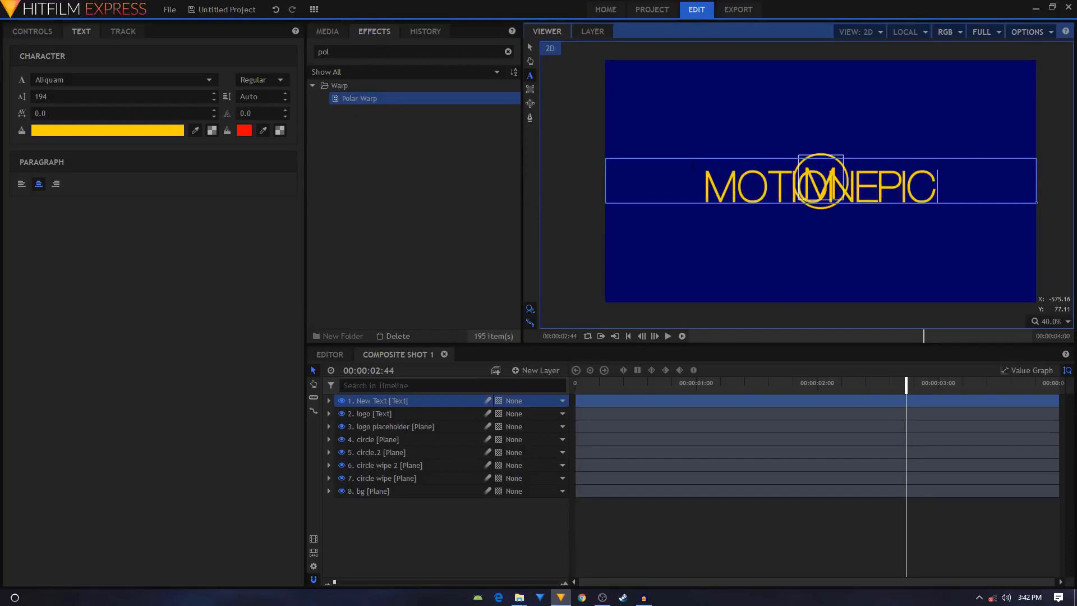
Set the MOTIONEPIC text's font size to 49 and its letter spacing to 13.
key(ctrl+a)
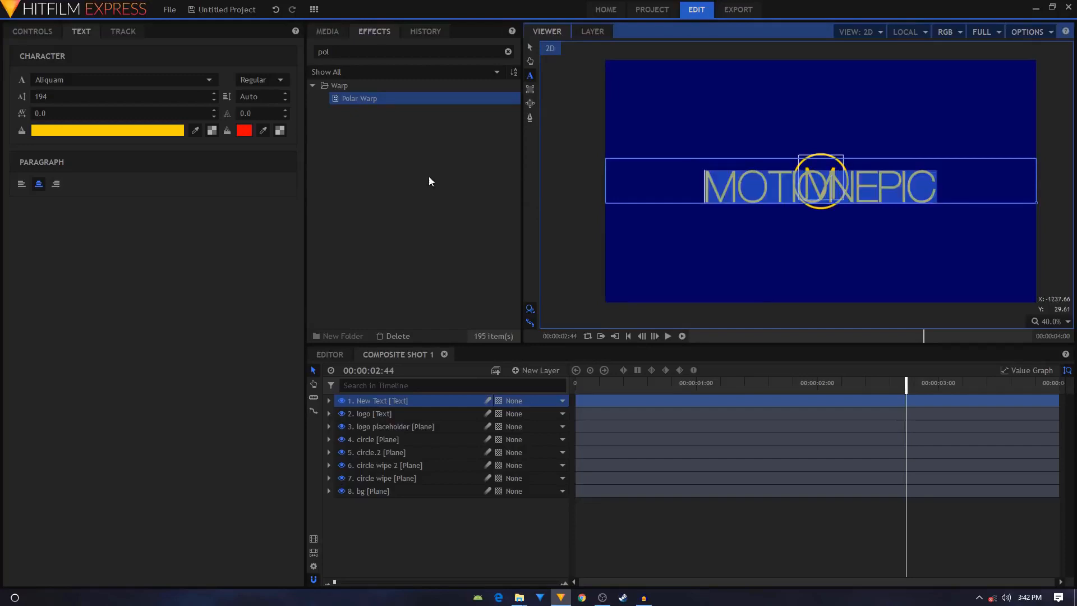
click(54, 96)
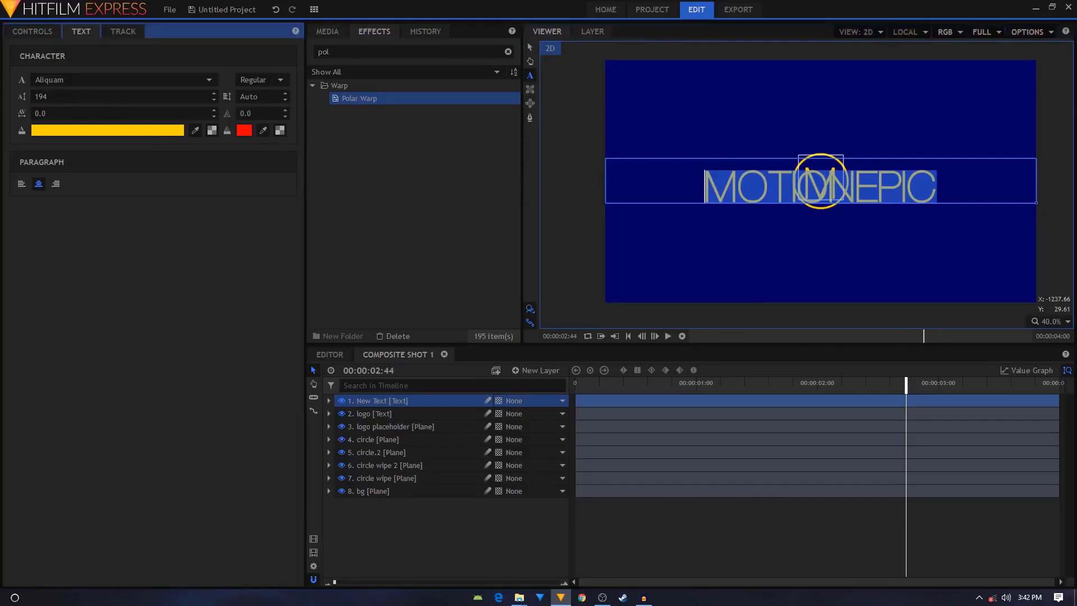
mouse_move(54, 96)
mouse_down()
mouse_move(33, 97)
mouse_move(53, 113)
mouse_up()
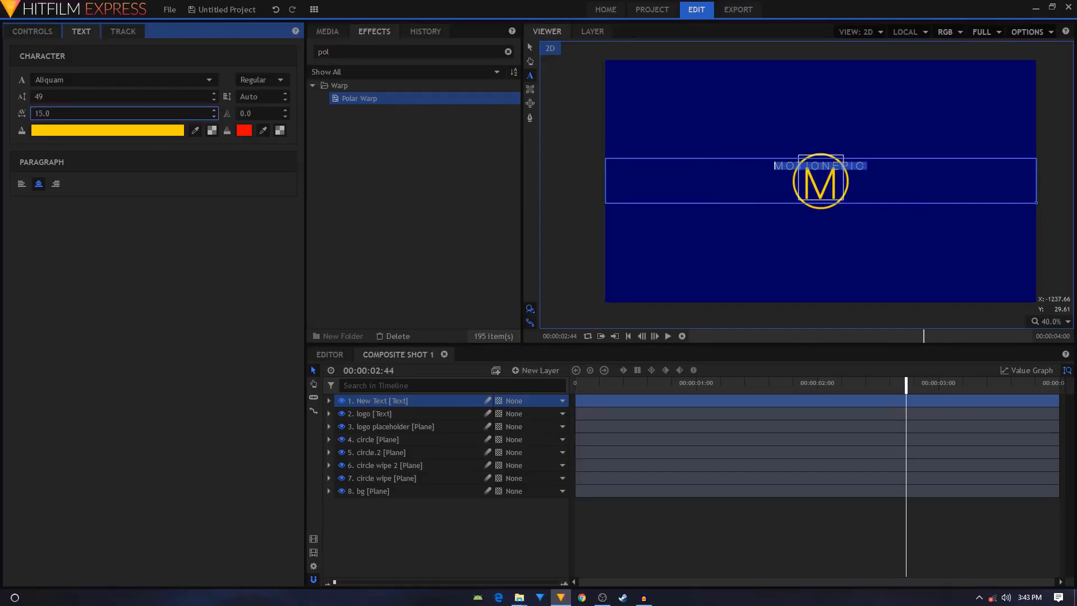
key(Down)
key(Down)
Move the MOTIONEPIC text straight down so it sits across the lower edge of the ring.
click(530, 47)
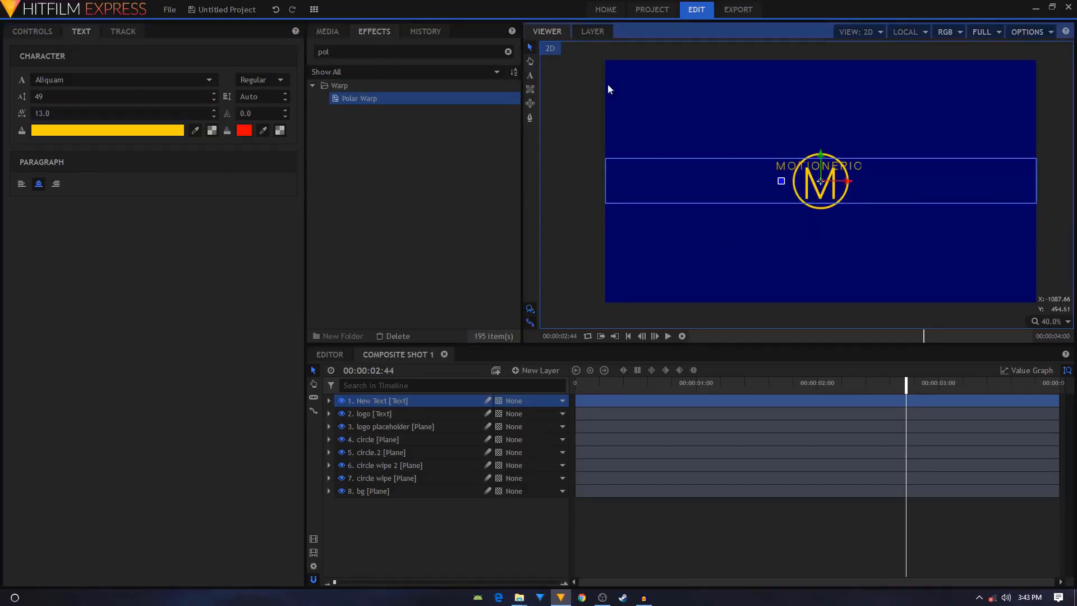
drag(820, 150, 829, 200)
scroll(829, 203, up, 5)
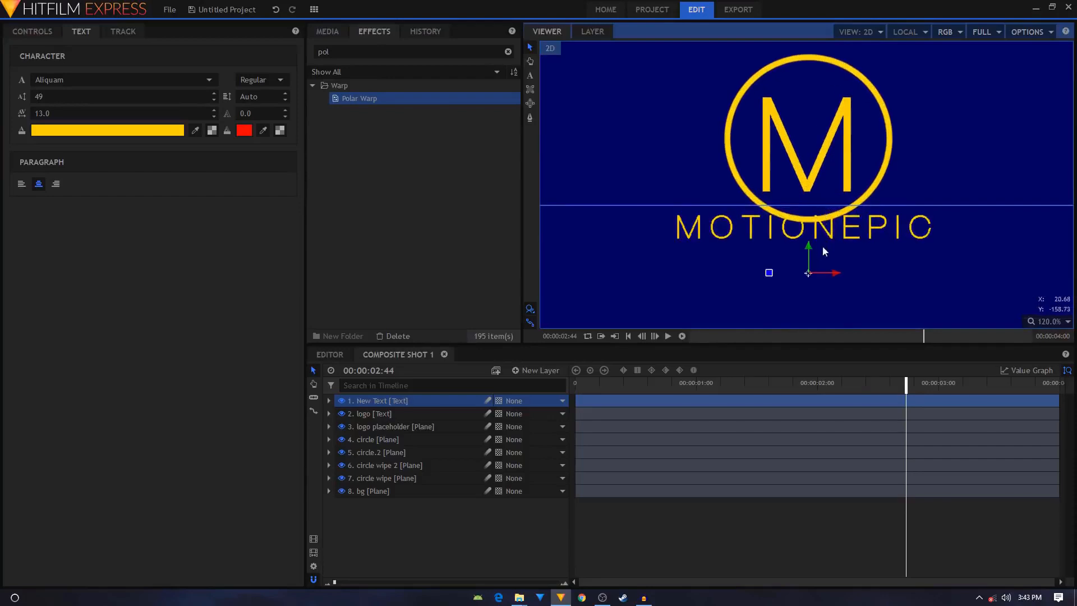
mouse_move(809, 247)
mouse_down()
mouse_move(809, 260)
mouse_move(809, 245)
mouse_up()
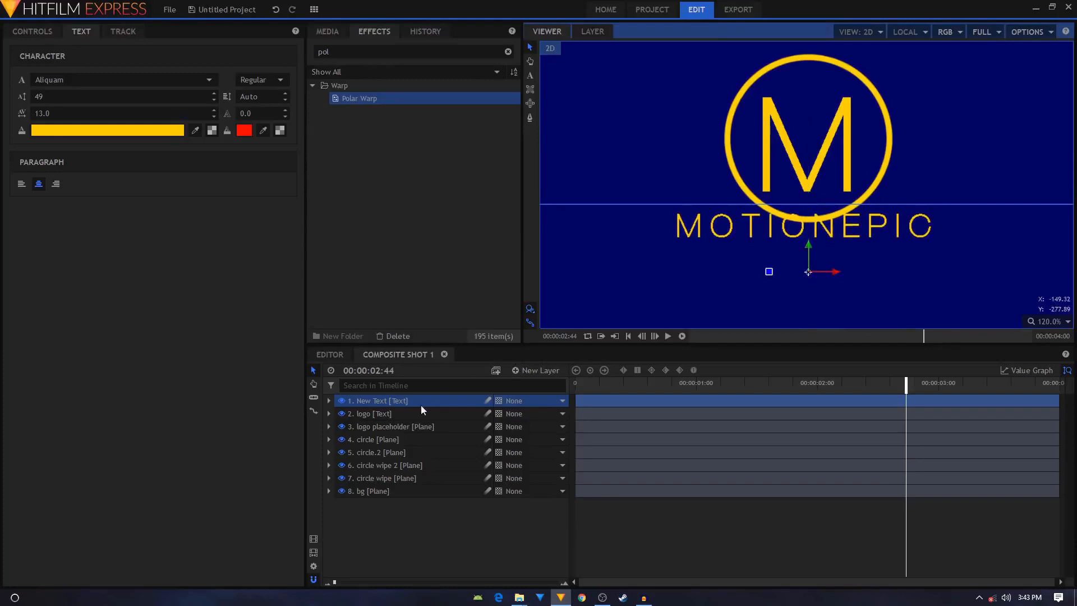
Rename the MOTIONEPIC text layer as logo text 2.
right_click(385, 402)
click(429, 366)
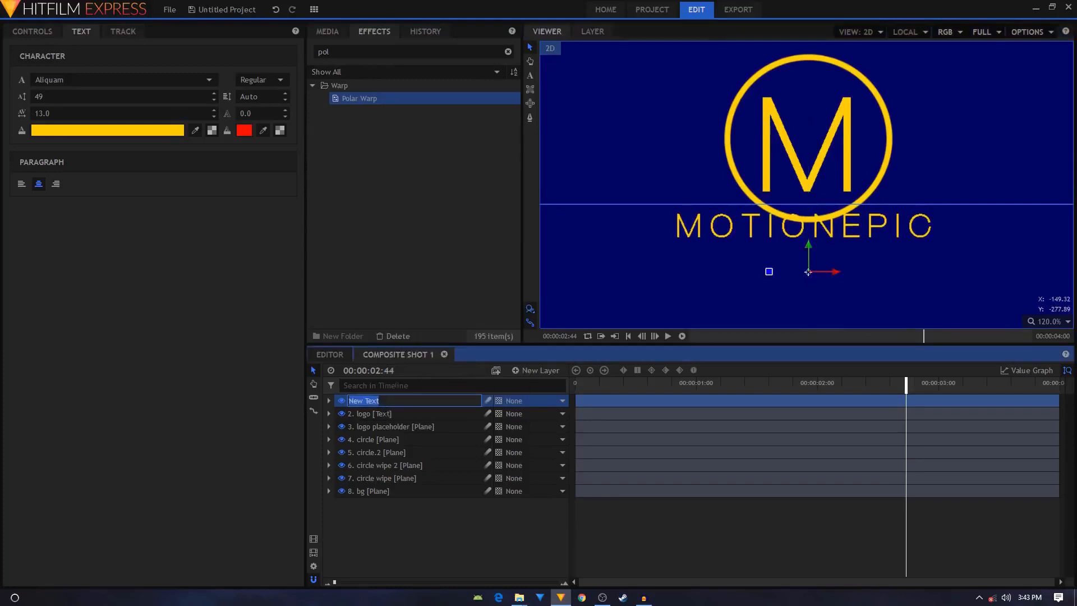
text(l;o)
key(BackSpace)
key(BackSpace)
text(ogo text 2)
key(Return)
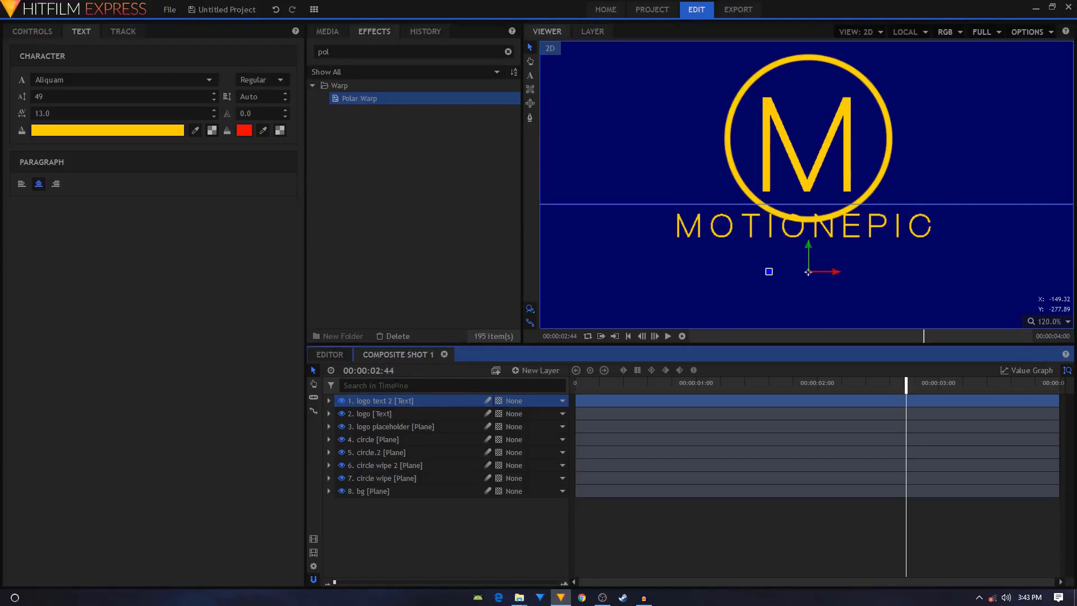
click(386, 413)
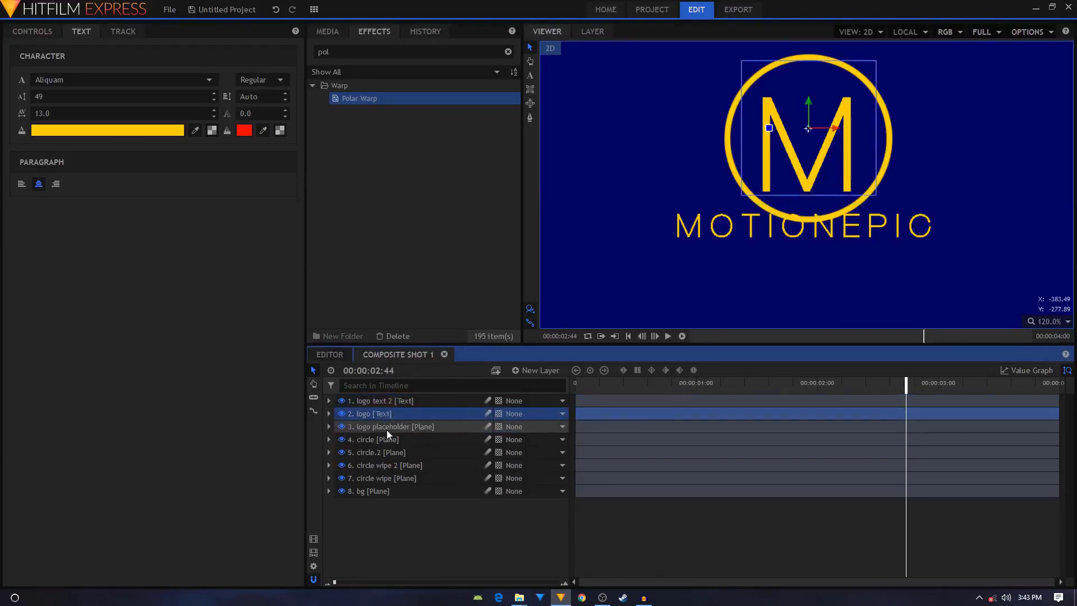
click(392, 427)
click(386, 403)
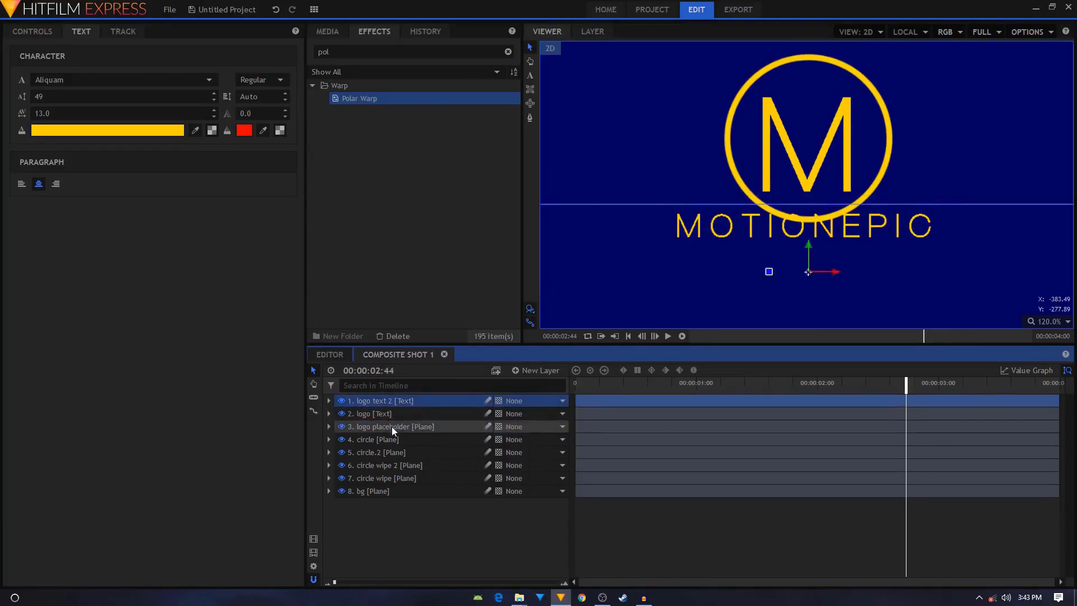
click(392, 427)
click(380, 418)
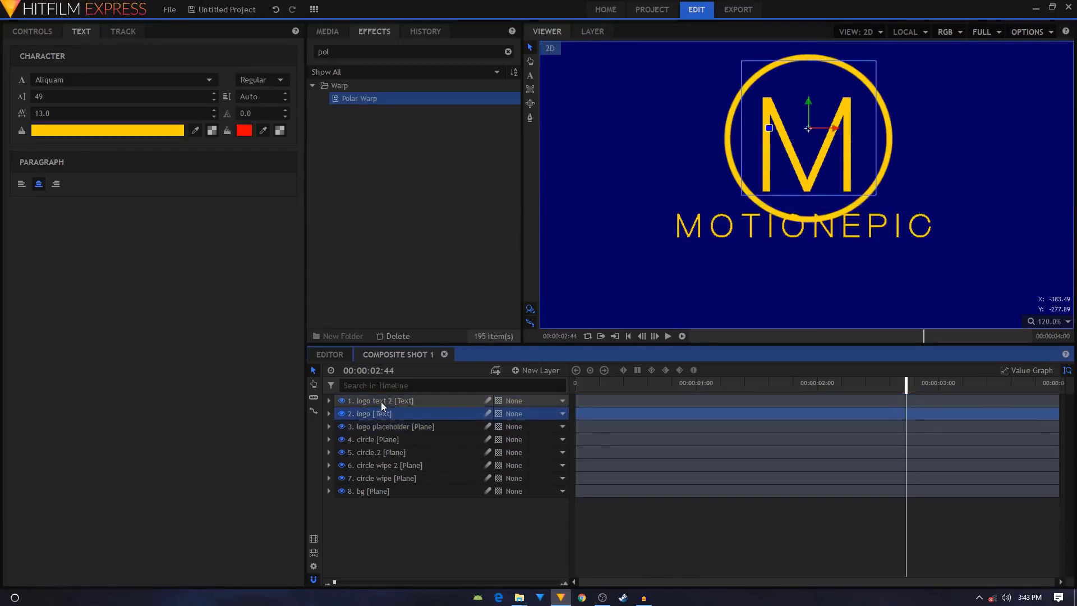
click(381, 402)
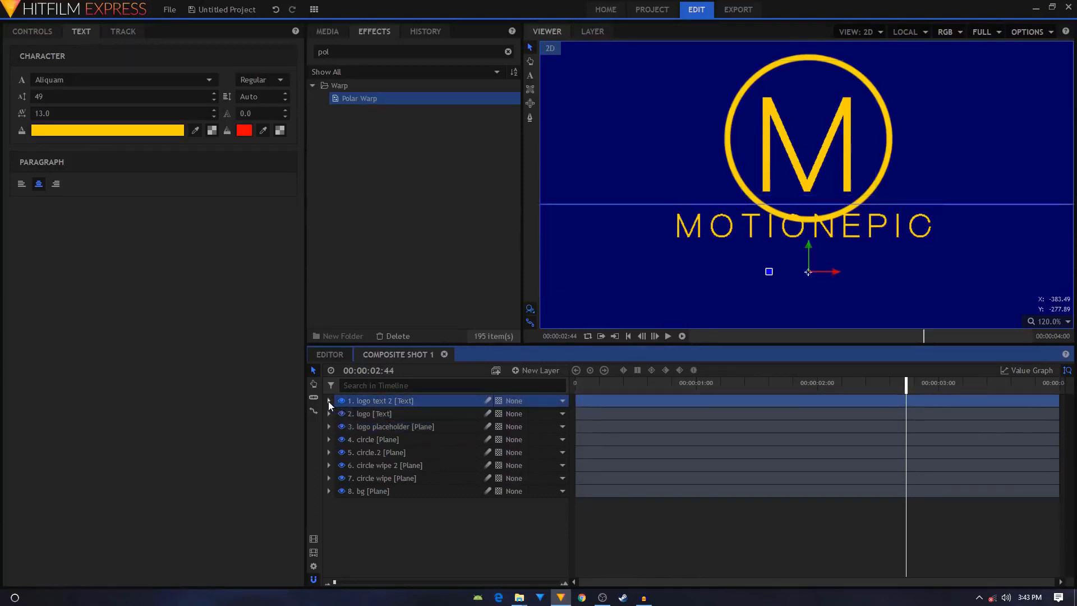
Keyframe the logo placeholder layer's Position at 0, 0 at 2:16 and at 0, 37 at 2:56.
click(384, 426)
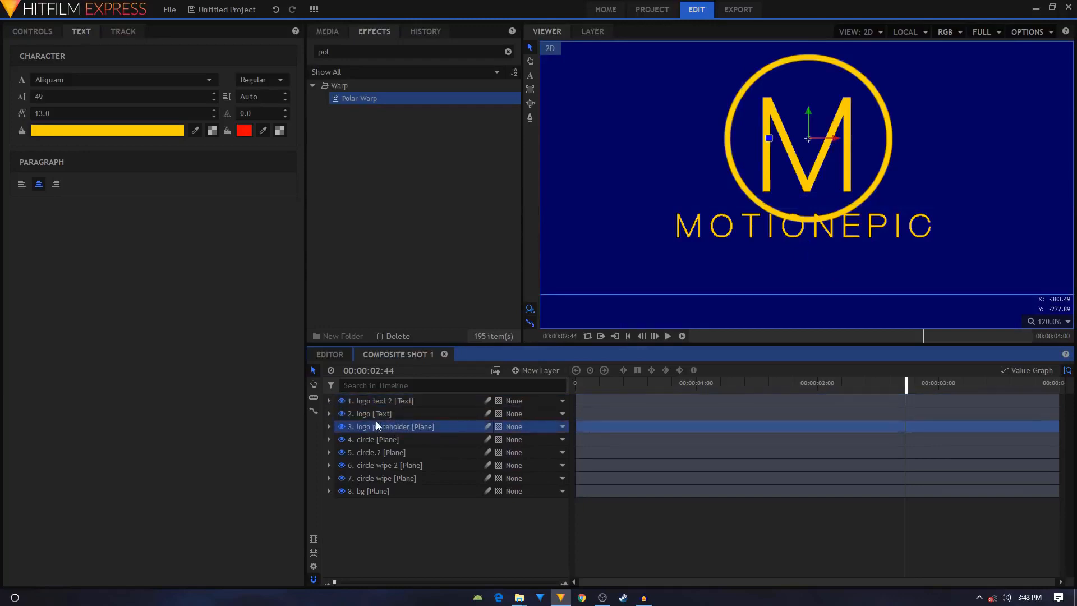
click(329, 428)
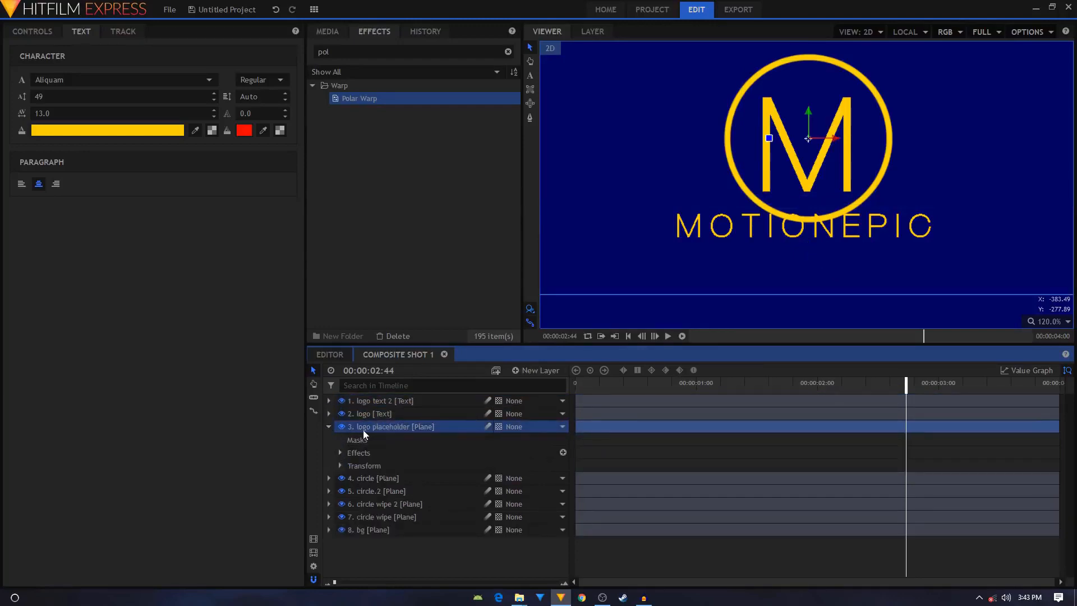
click(339, 465)
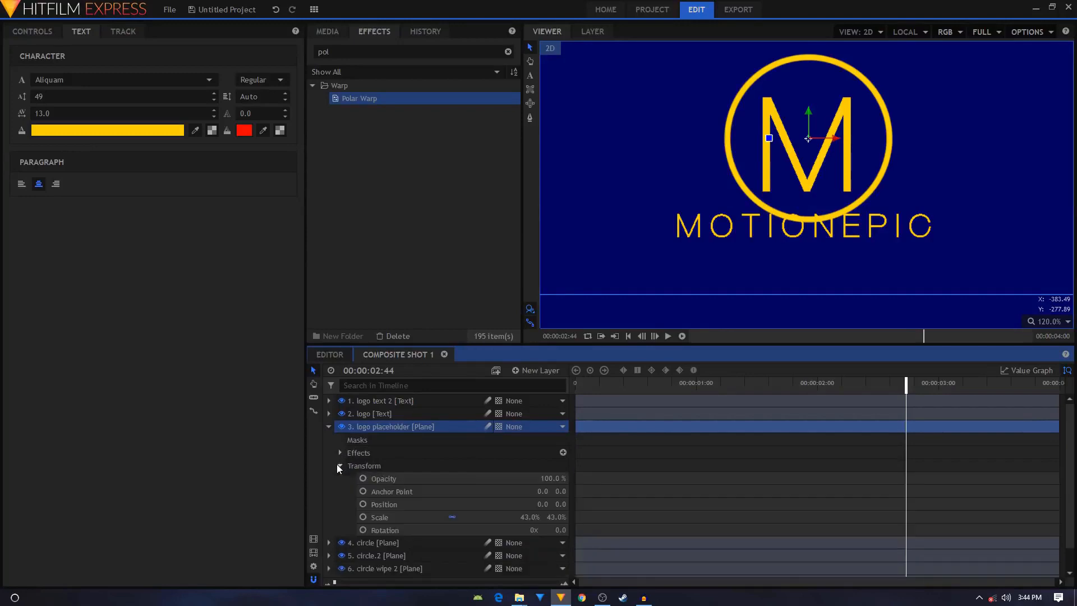
drag(818, 385, 848, 392)
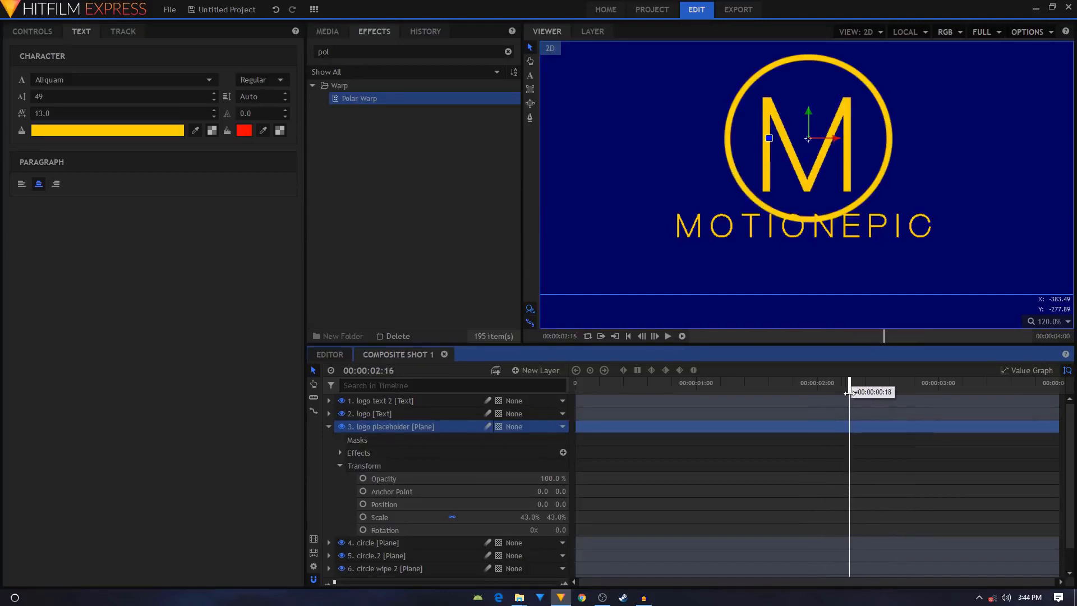
click(363, 504)
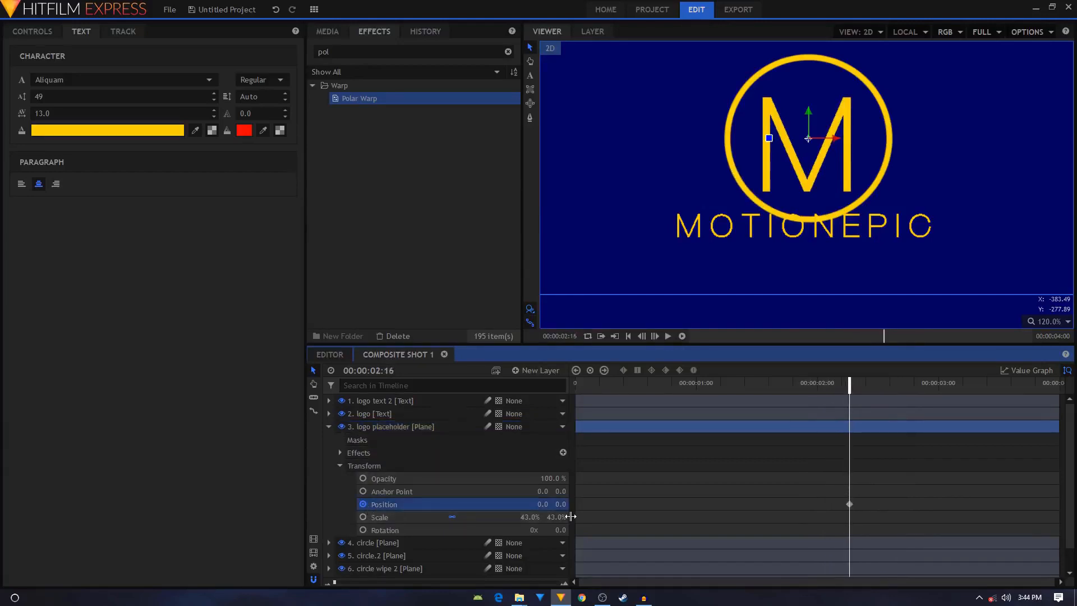
key(space)
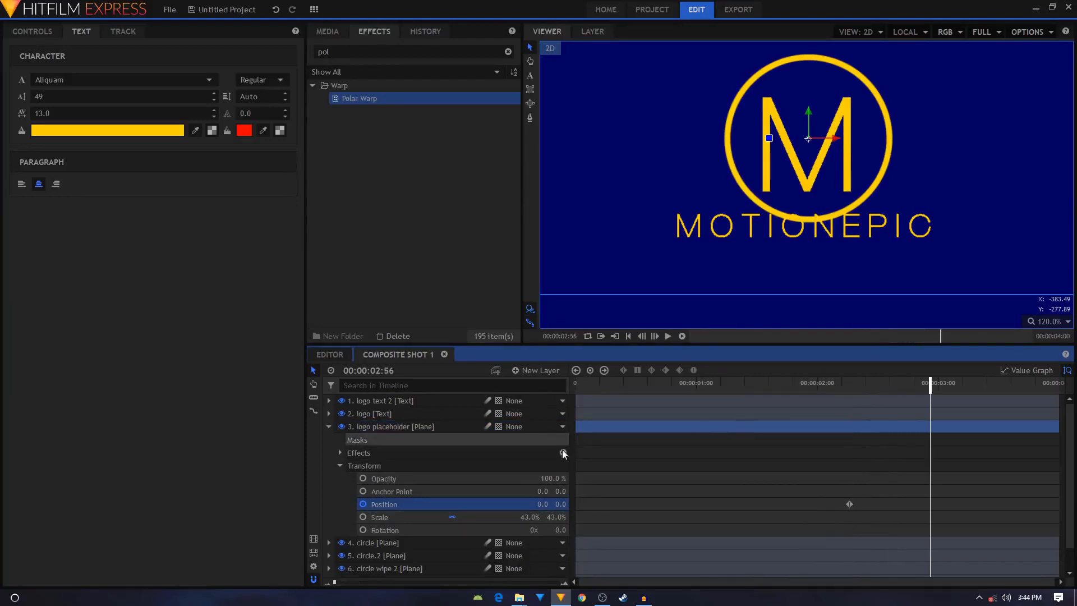
drag(560, 505, 582, 504)
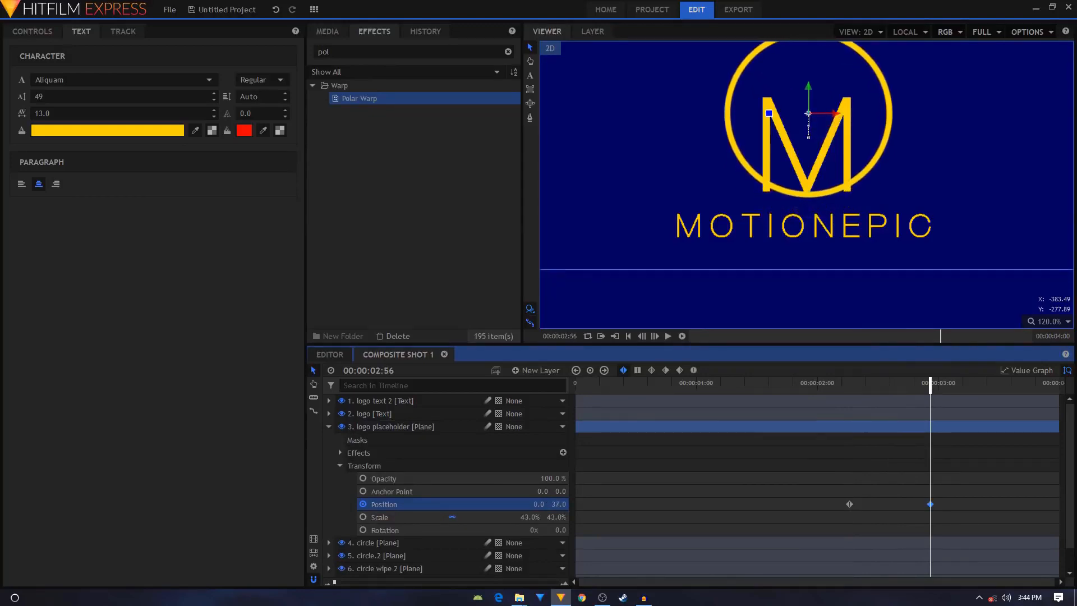
Change both Position keyframes of the logo placeholder layer to eased interpolation.
click(848, 503)
click(340, 466)
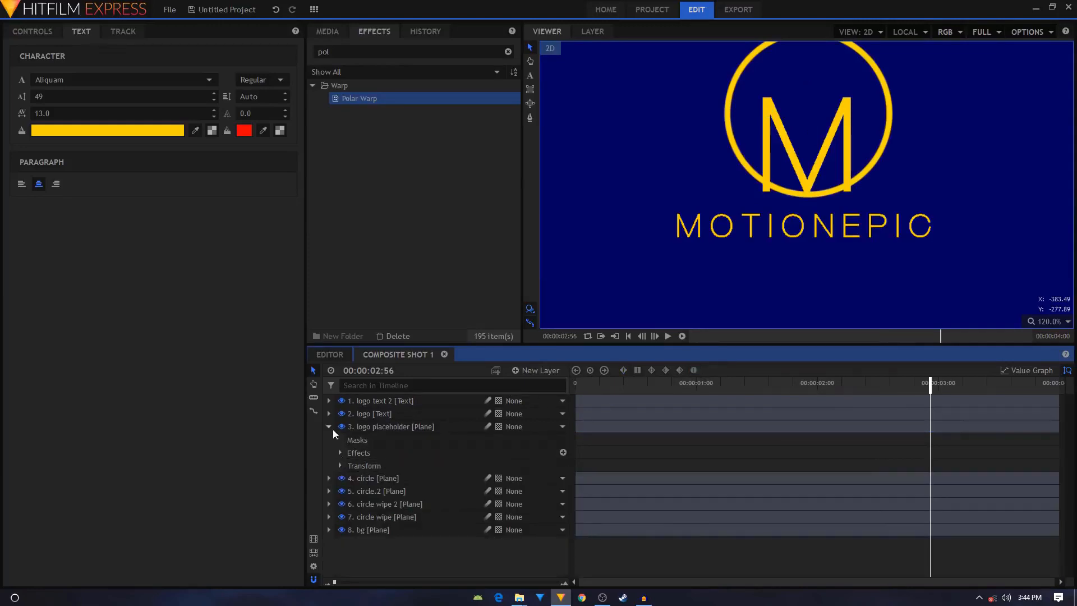
click(329, 428)
click(329, 427)
click(340, 465)
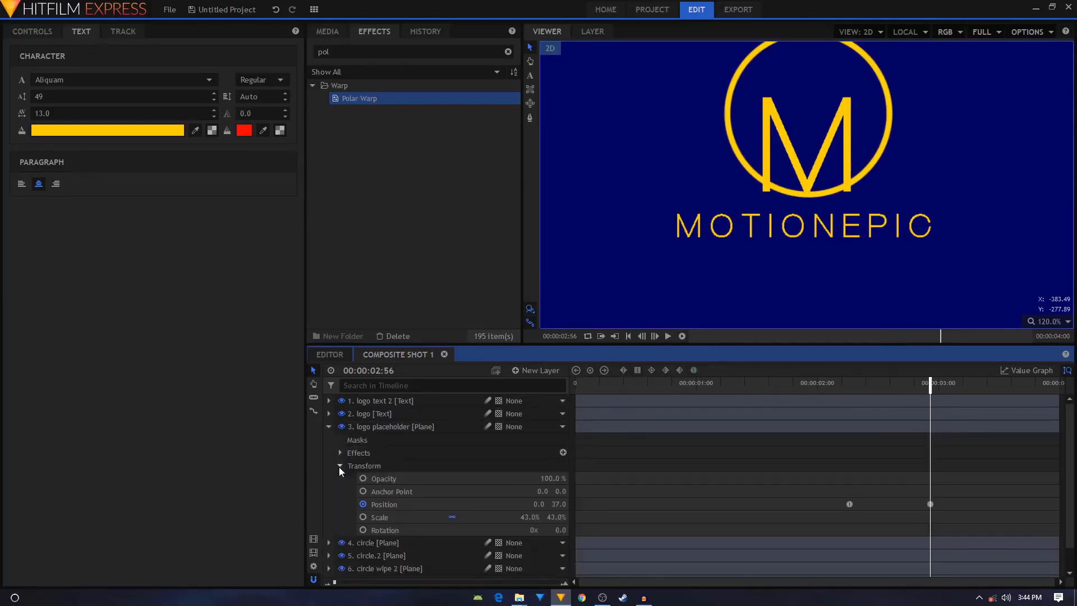
click(849, 504)
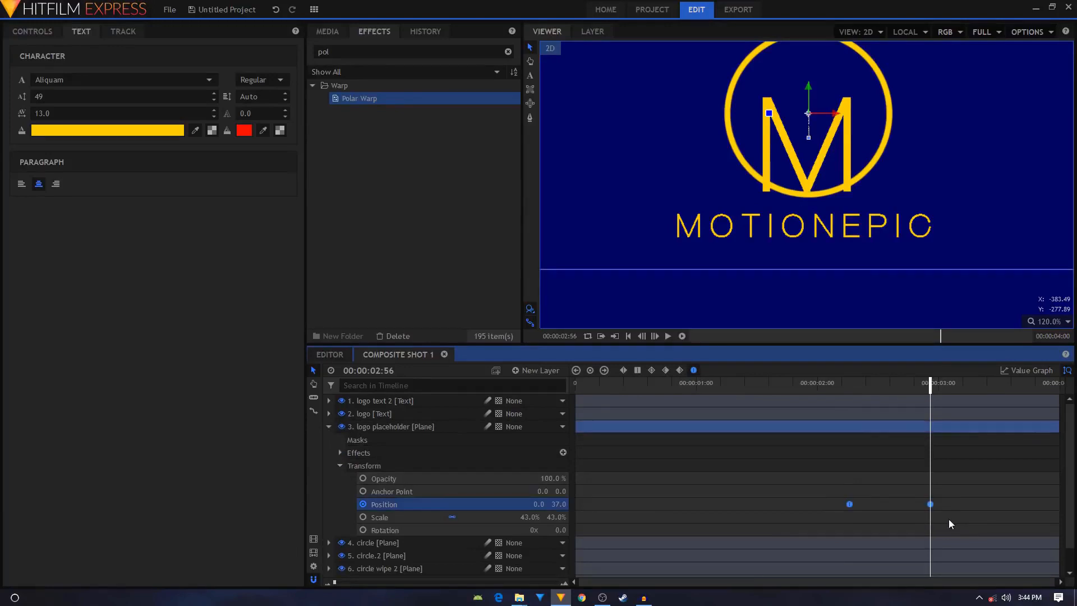
right_click(848, 504)
click(866, 421)
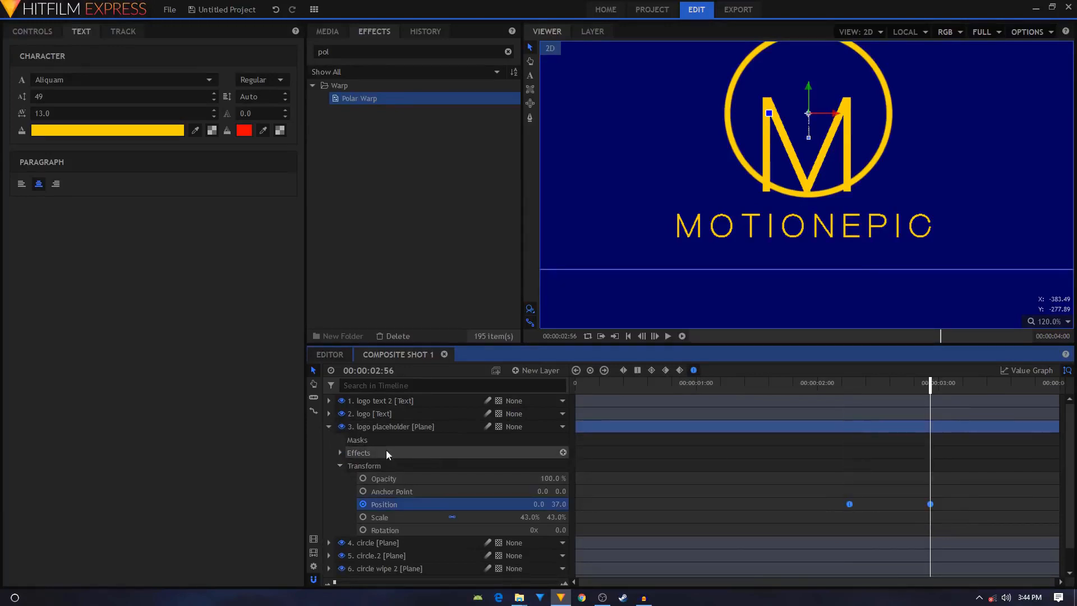
Try to reuse the logo placeholder's Position keyframes on the logo text layer, with a Position of 0, 58 at 2:56.
click(341, 413)
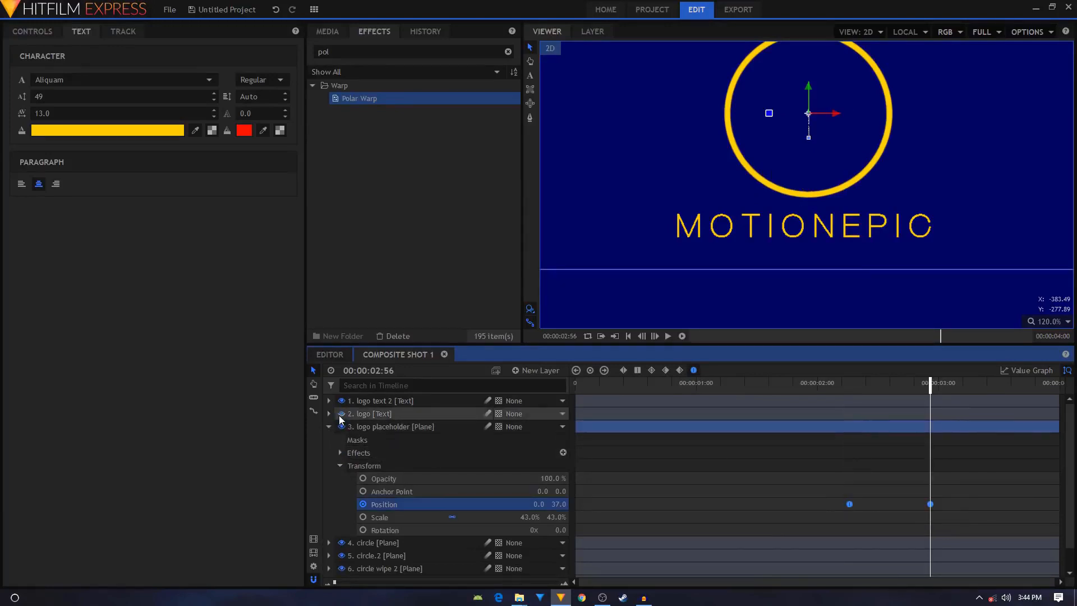
click(341, 413)
click(330, 413)
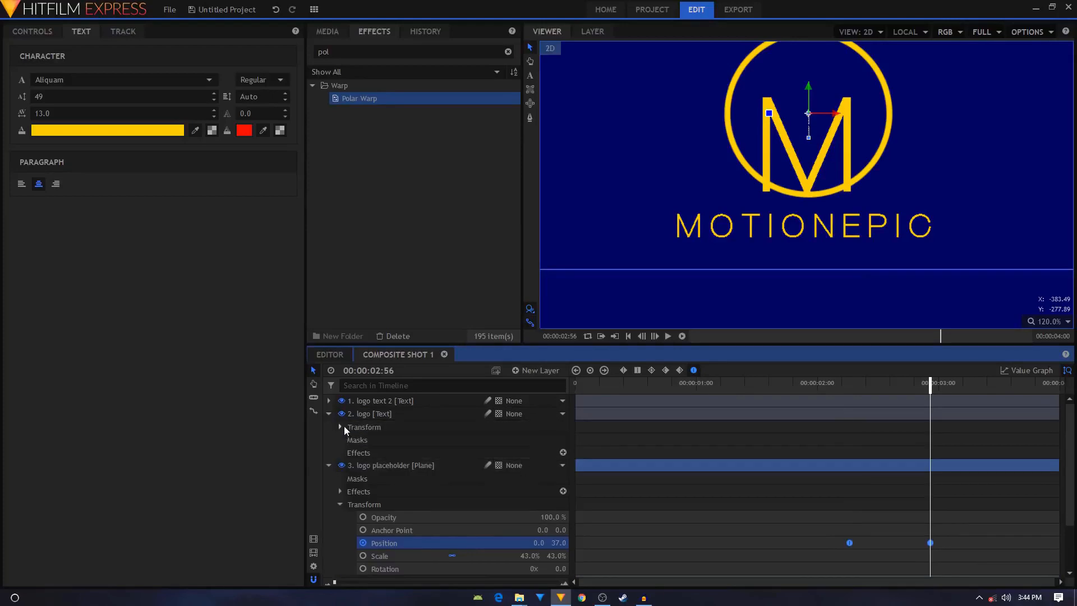
click(340, 426)
click(412, 465)
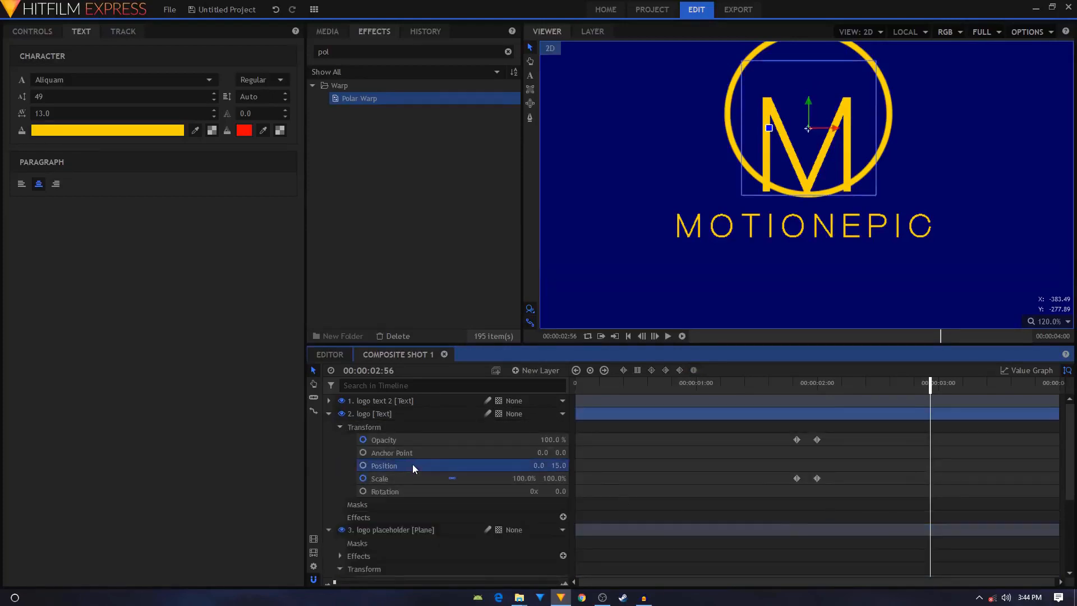
drag(930, 387, 982, 396)
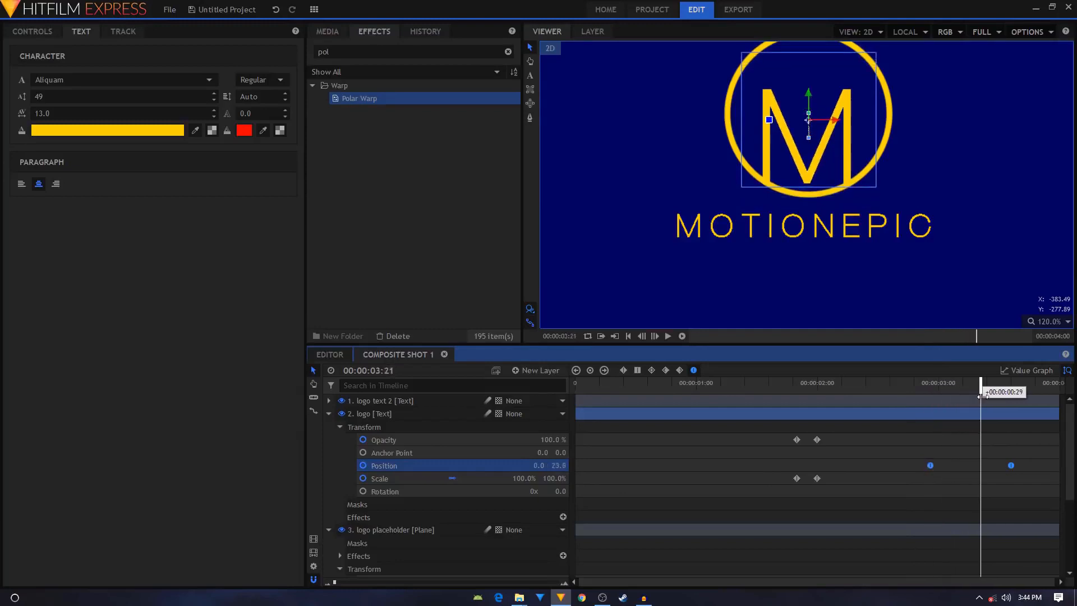
click(931, 465)
mouse_move(557, 465)
mouse_down()
mouse_move(589, 466)
mouse_move(552, 466)
mouse_up()
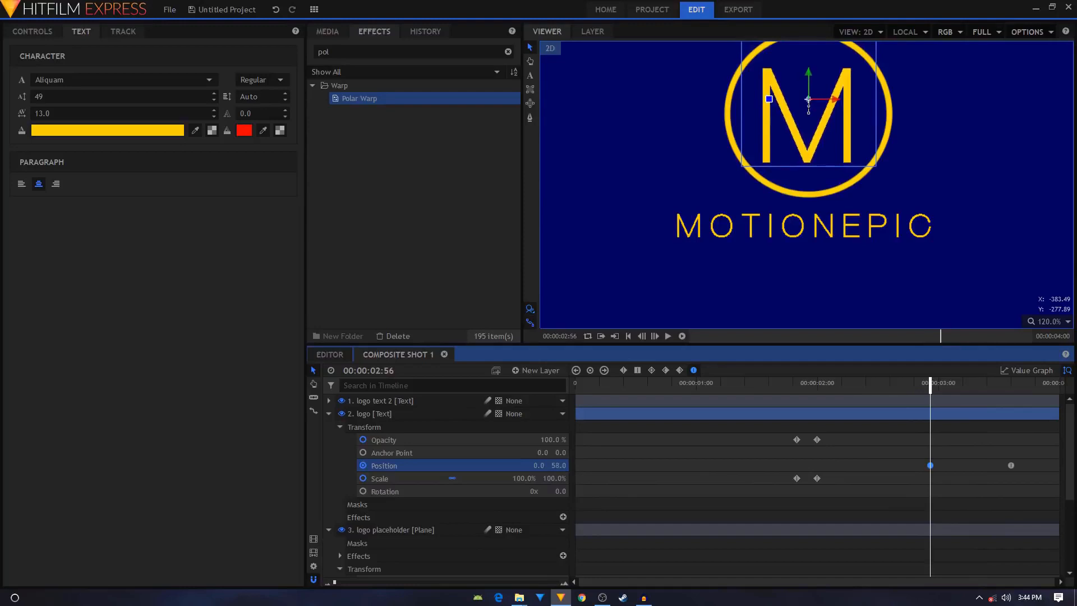
drag(931, 388, 996, 416)
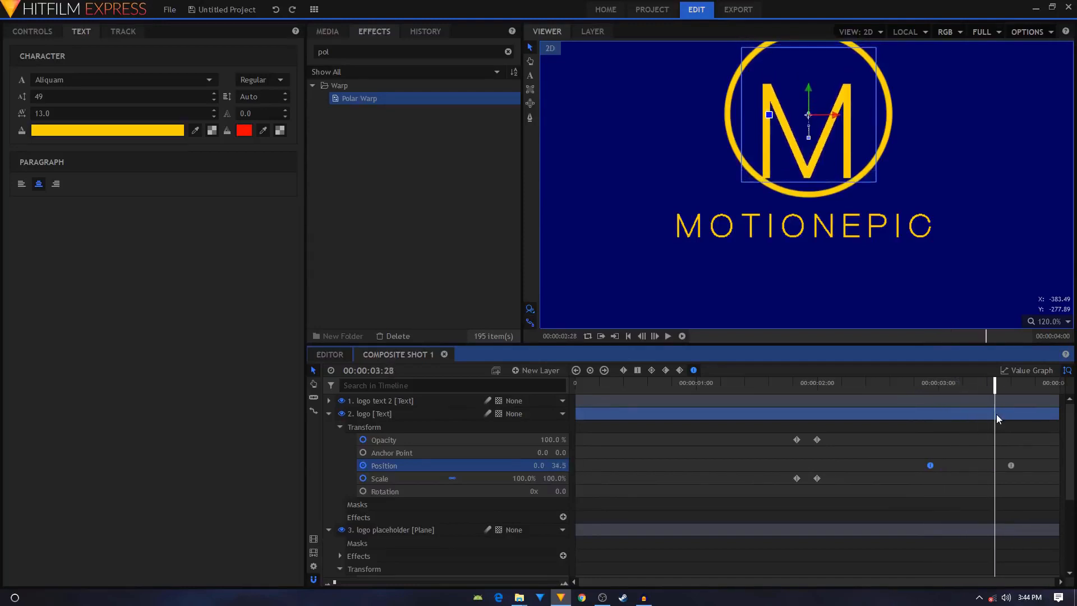
click(328, 413)
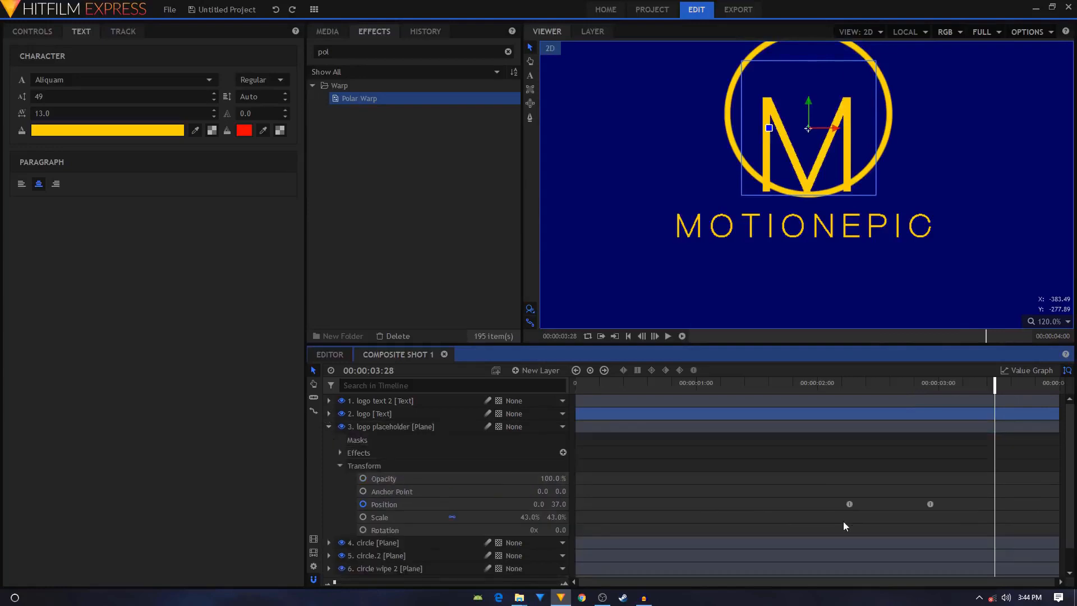
Keyframe the logo text layer's Position at 0, 15 at 2:16, aligned with the logo placeholder's first Position keyframe.
click(849, 504)
drag(836, 495, 893, 516)
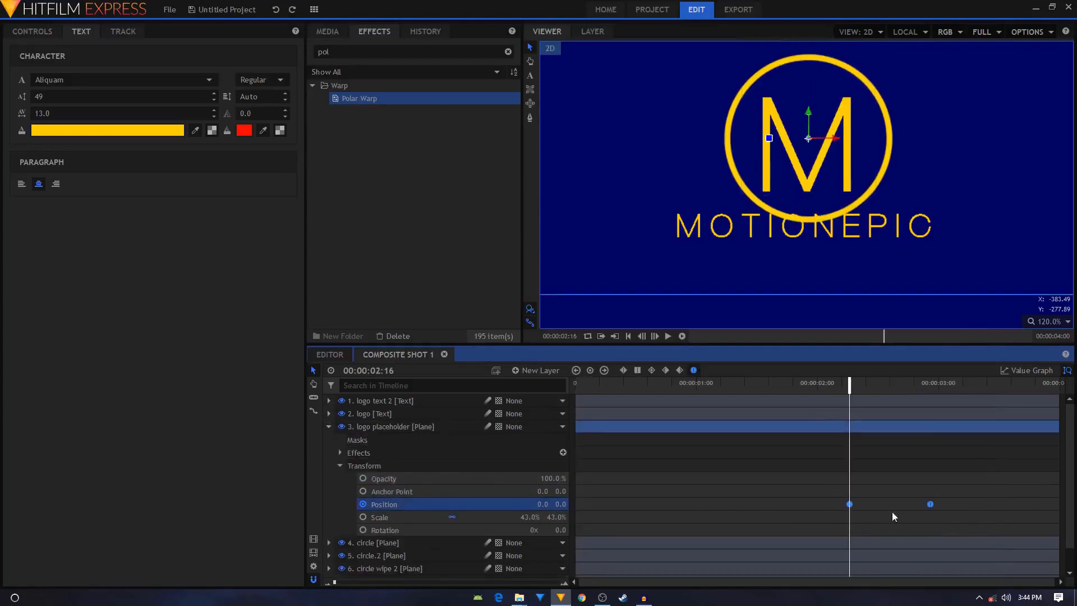
right_click(849, 505)
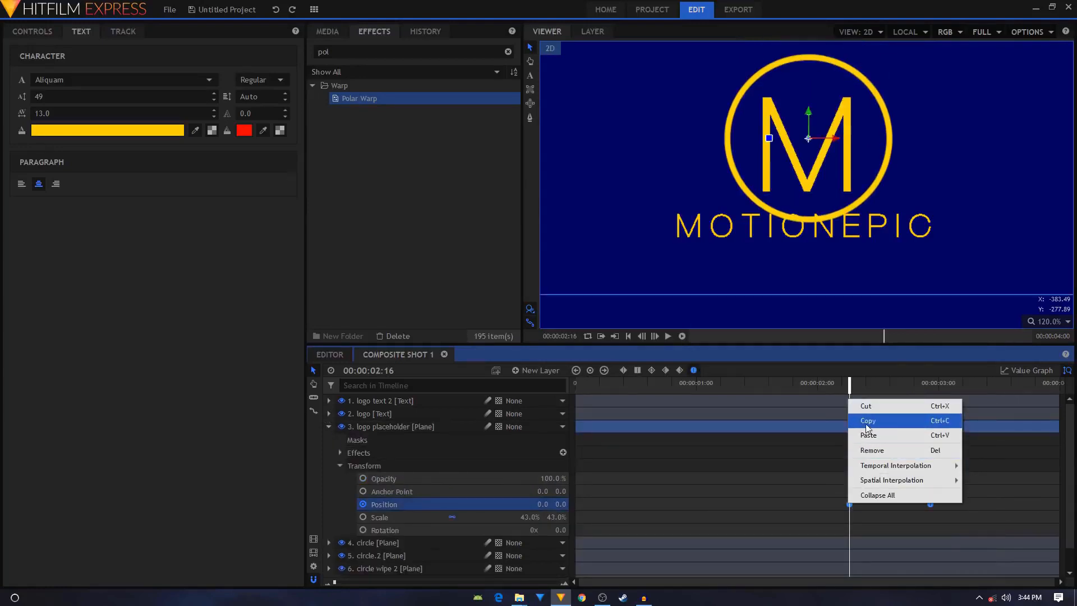
click(328, 426)
click(329, 413)
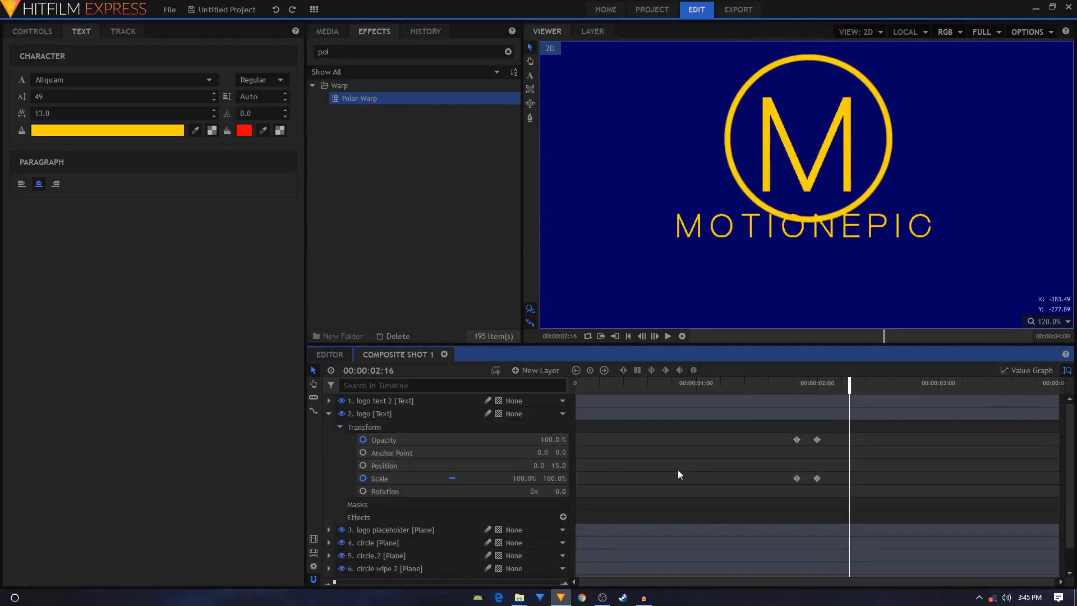
click(328, 530)
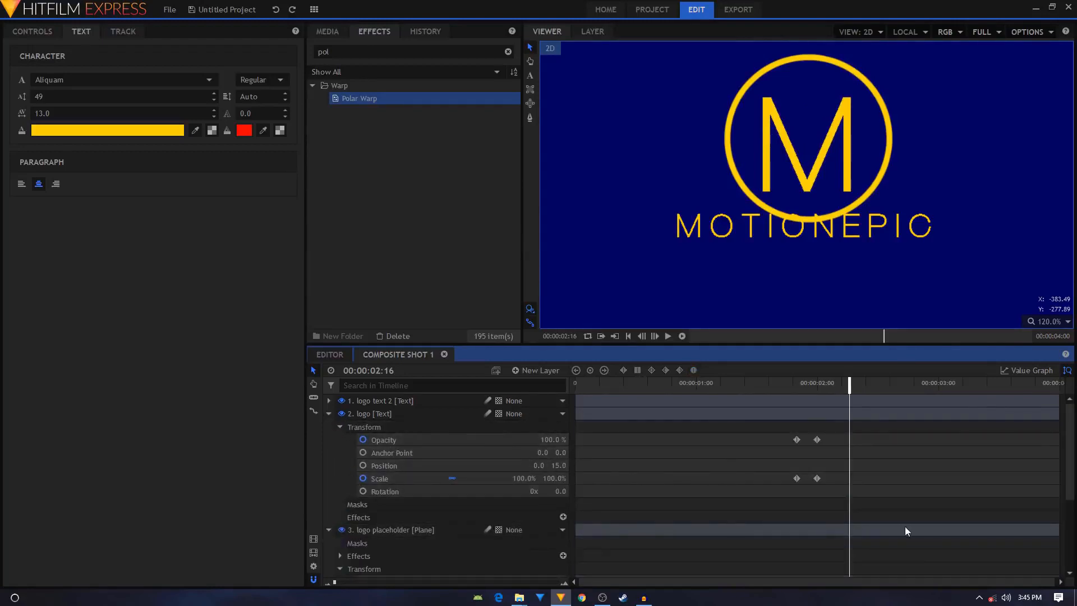
scroll(891, 536, down, 3)
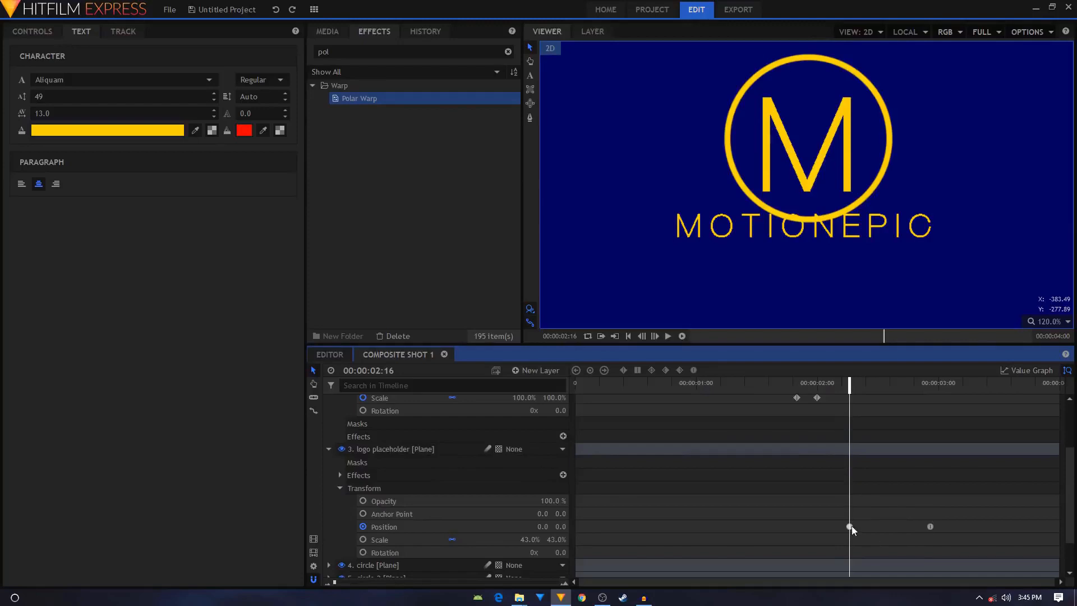
click(850, 526)
scroll(423, 525, up, 3)
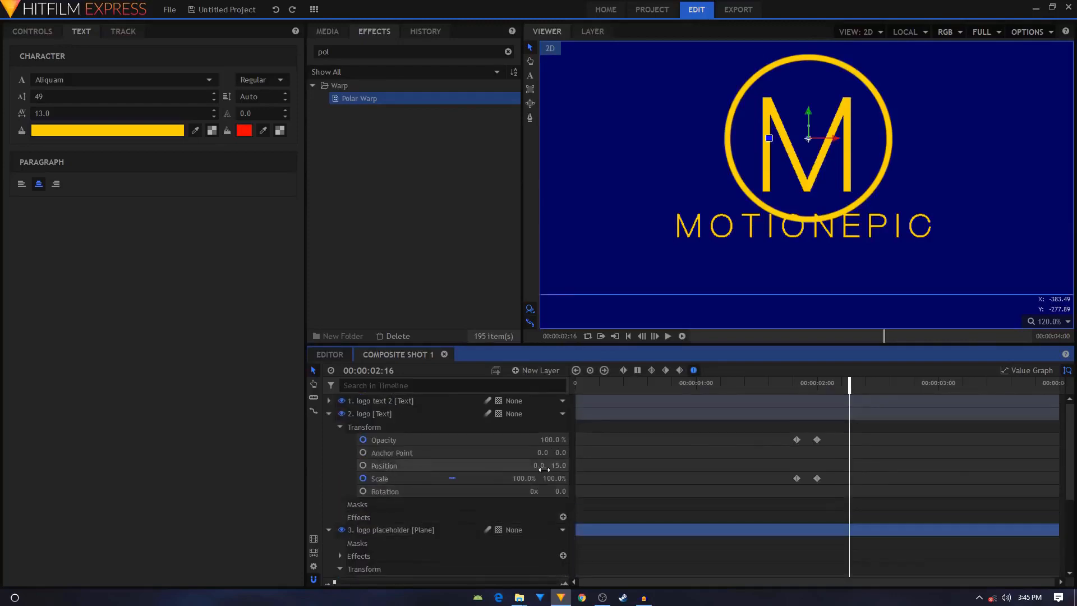
drag(558, 465, 610, 483)
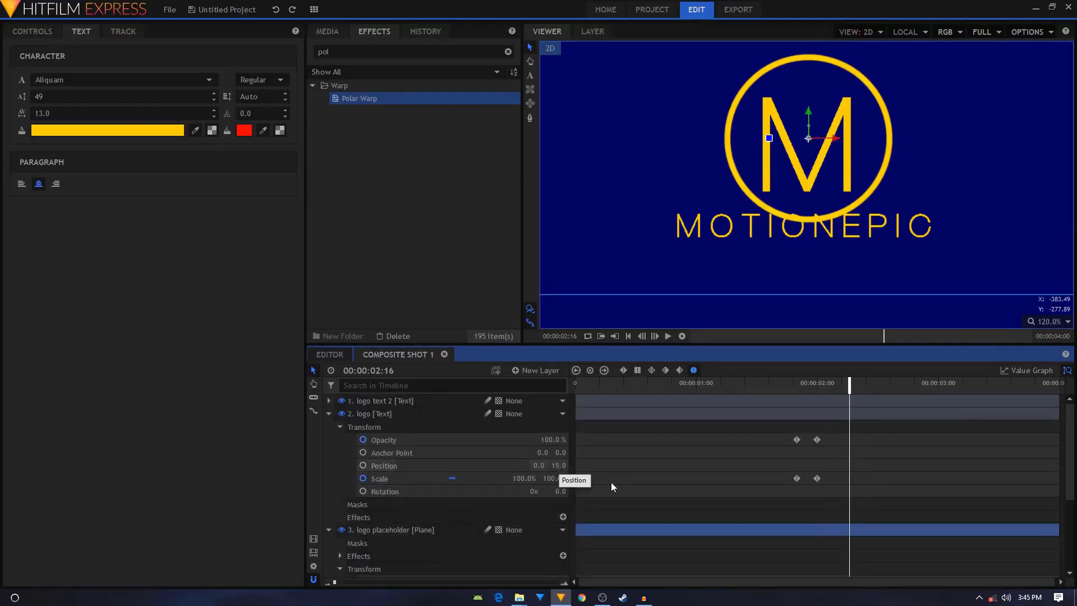
click(363, 465)
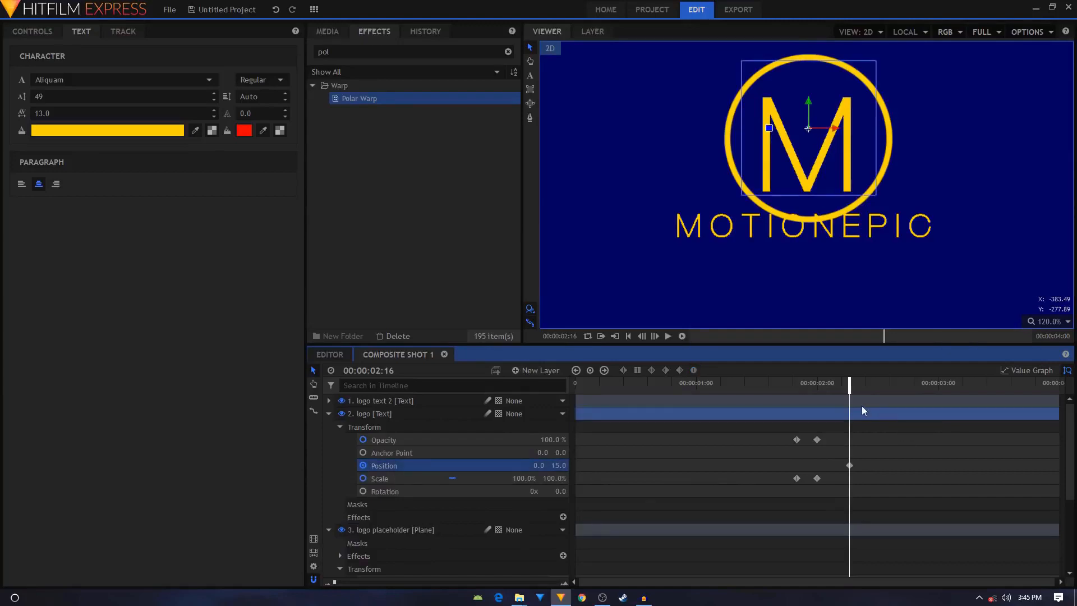
Add a second Position keyframe of 0, 52 to the logo text layer and place it at 2:56.
key(space)
key(space)
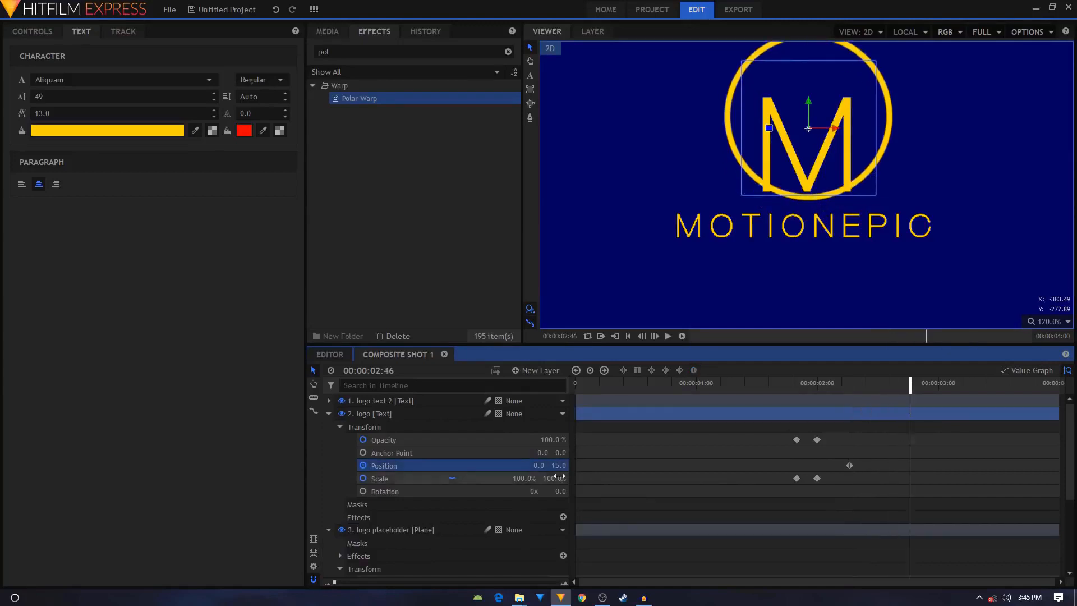
drag(560, 466, 612, 466)
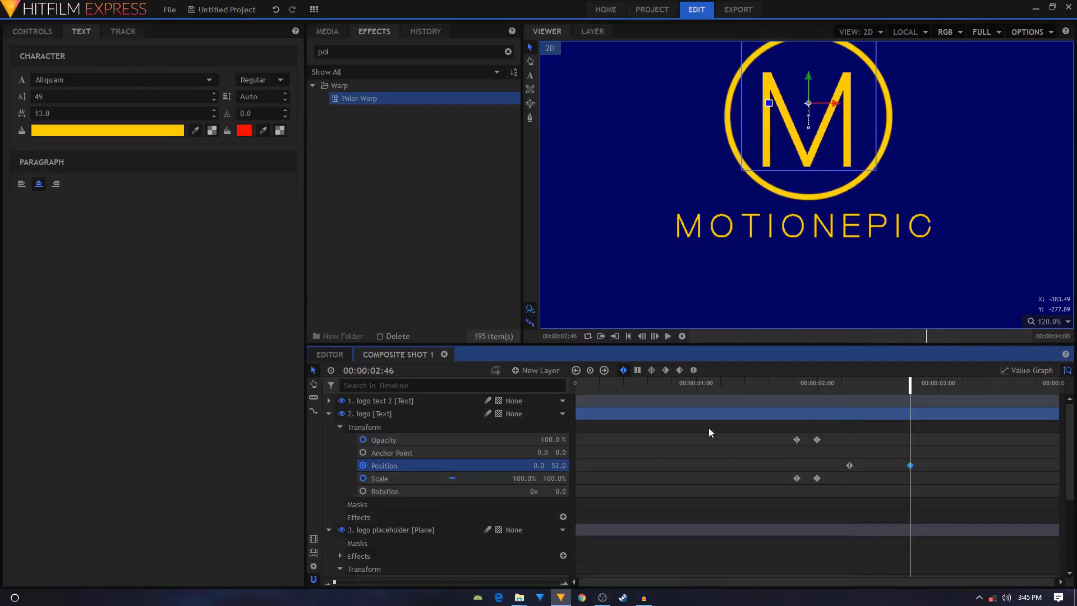
drag(844, 451, 920, 476)
double_click(849, 462)
key(shift+Right)
key(shift+Right)
key(shift+Right)
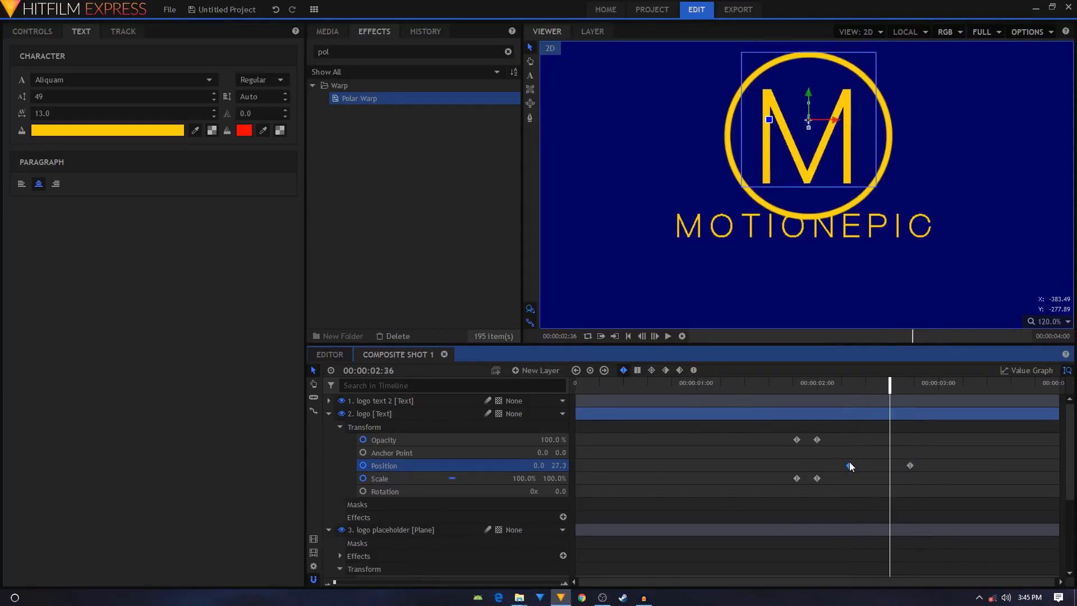
key(shift+Right)
drag(909, 465, 839, 471)
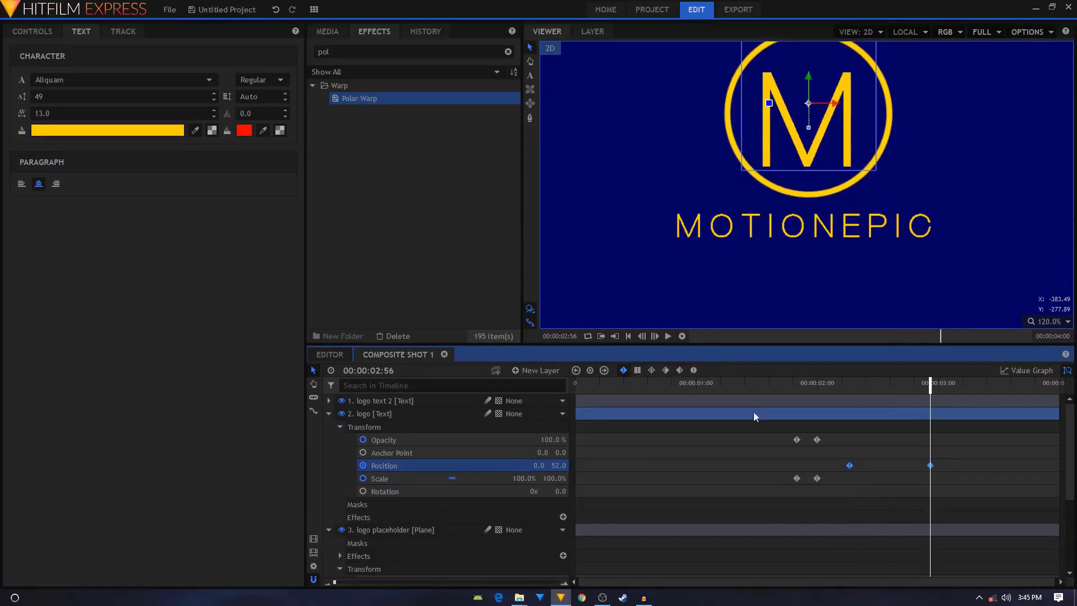
Change both Position keyframes of the logo text layer to eased interpolation and preview the rising M with the ring.
click(697, 373)
click(826, 385)
key(space)
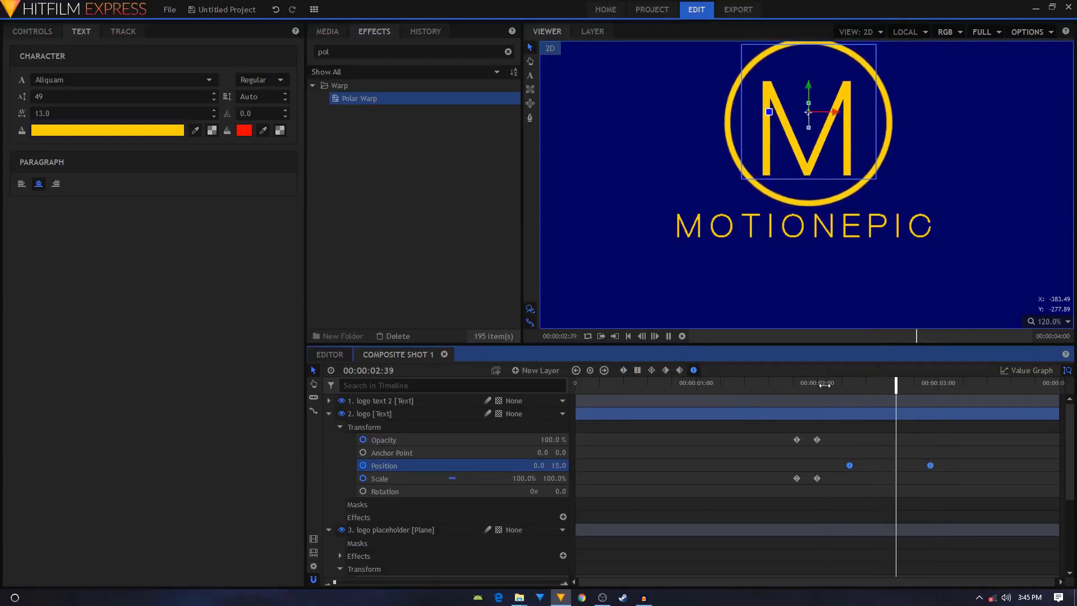
key(space)
click(329, 413)
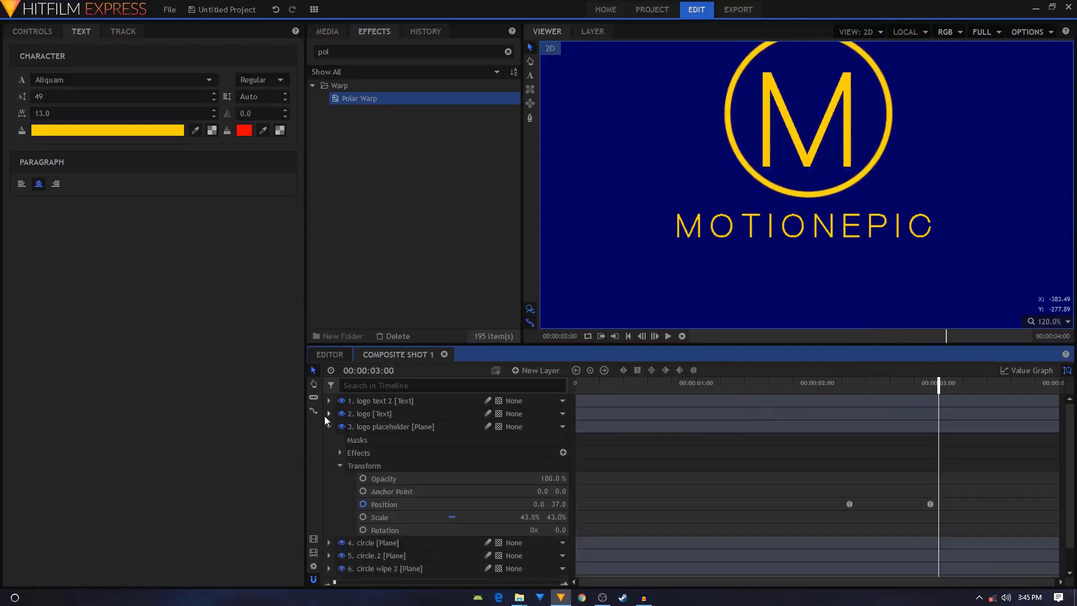
click(329, 428)
Keyframe the logo text 2 layer's Position at 0, -198.3 at 2:16, aligned with the logo layer's first Position keyframe.
click(362, 402)
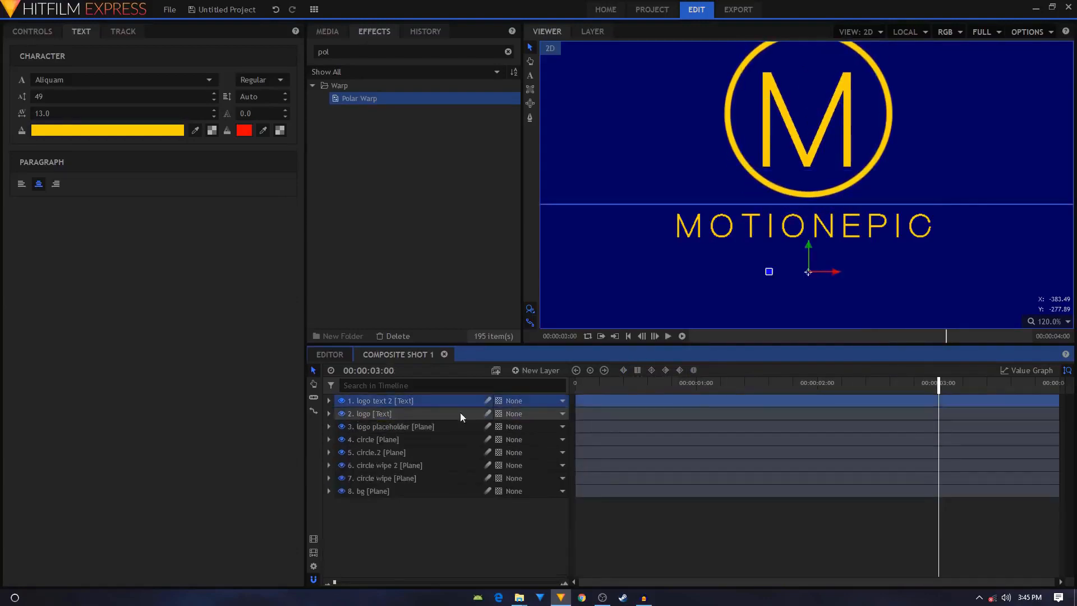
drag(776, 388, 847, 395)
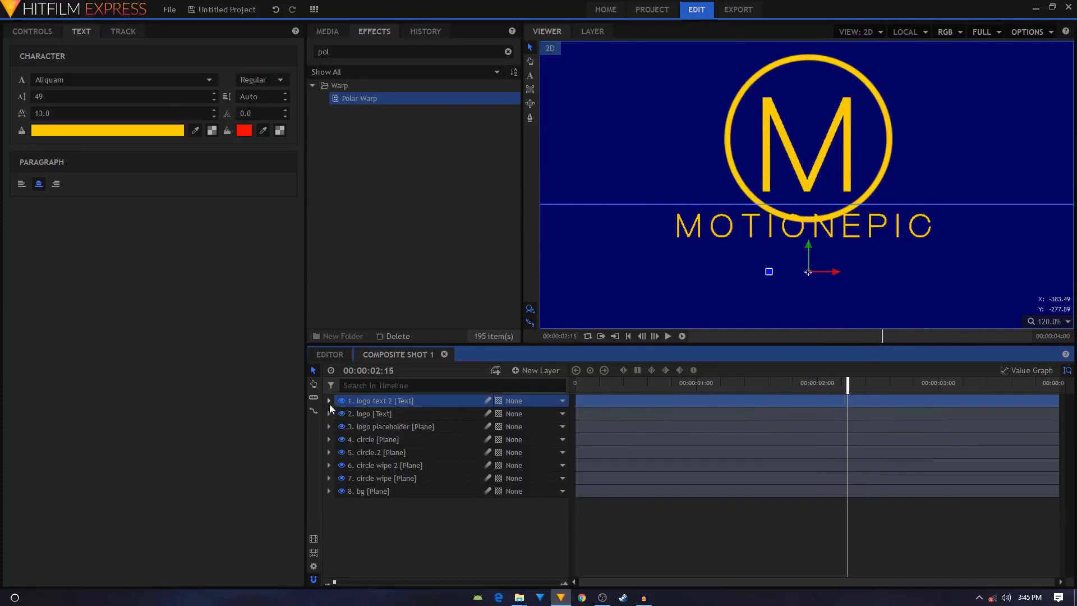
click(330, 413)
click(340, 426)
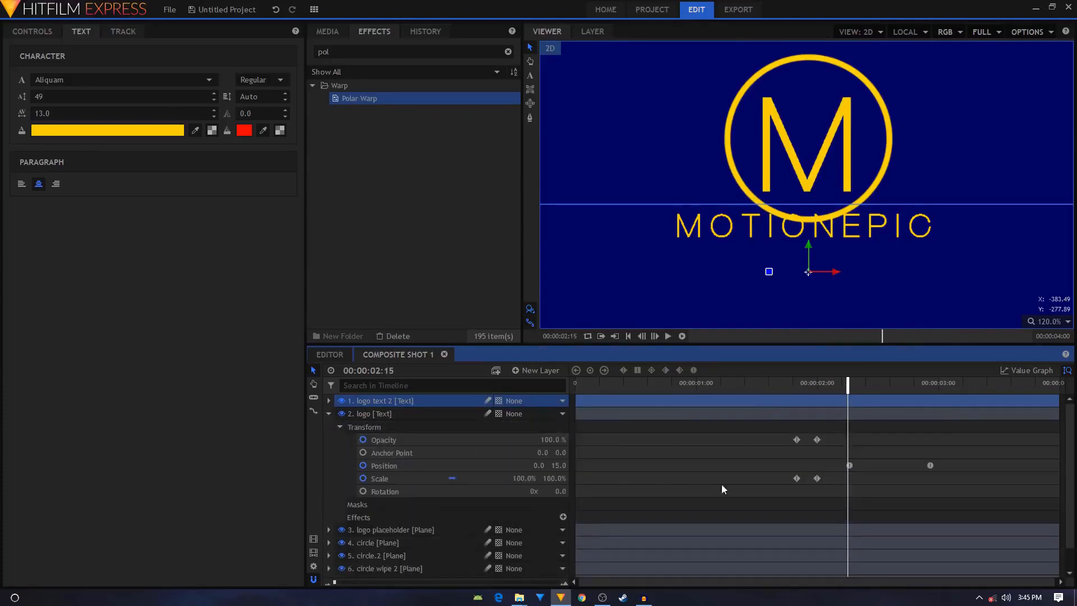
click(850, 465)
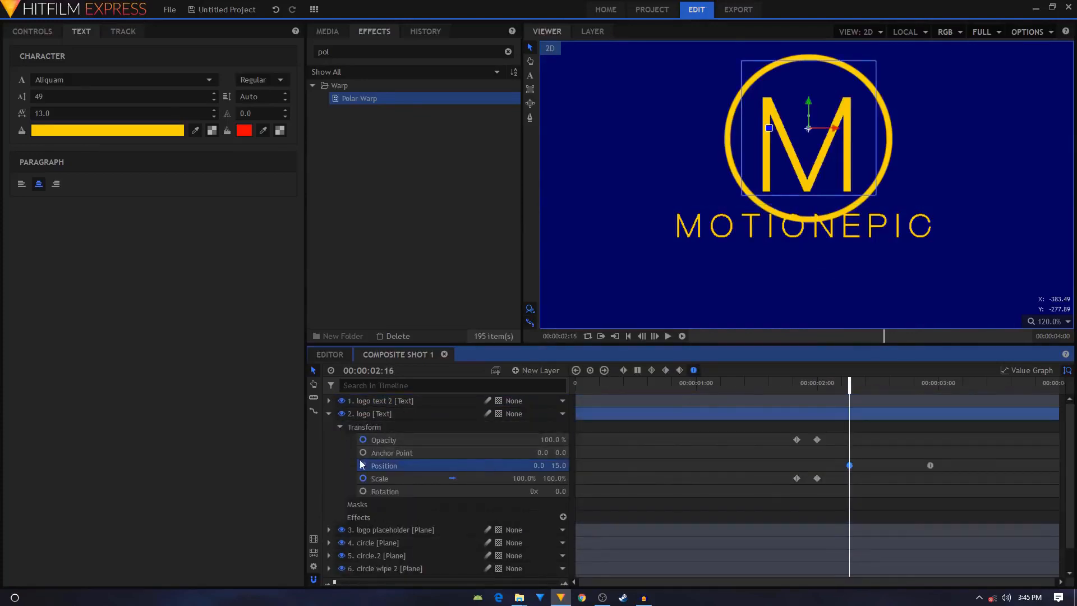
click(329, 413)
click(329, 401)
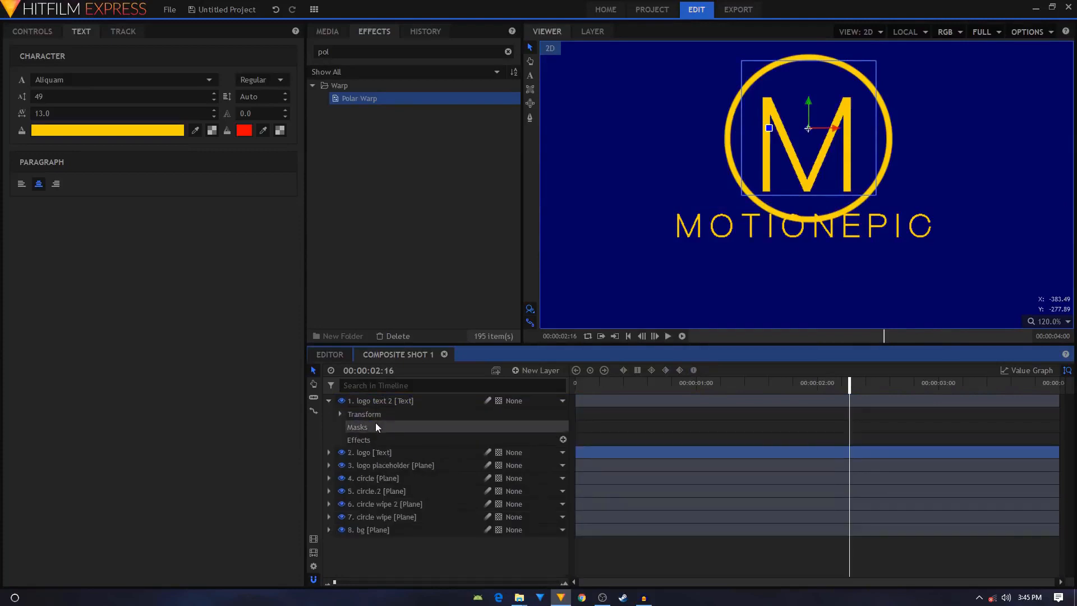
click(339, 414)
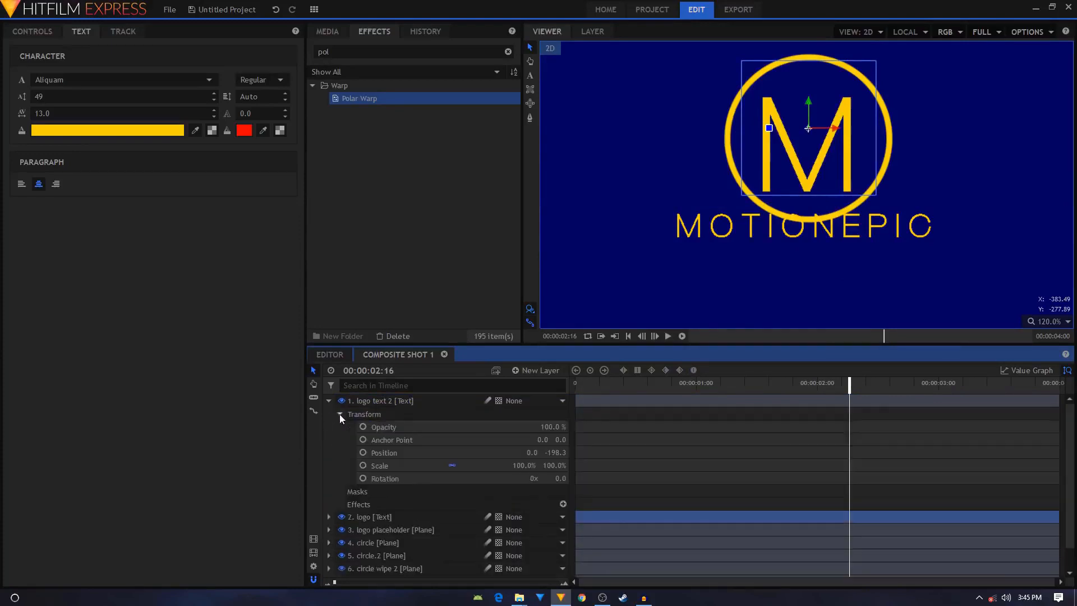
click(363, 452)
Lower the MOTIONEPIC title with a second Position keyframe of 0, -227.3 on the logo text 2 layer at 2:56.
key(shift+period)
key(shift+period)
key(shift+period)
key(shift+period)
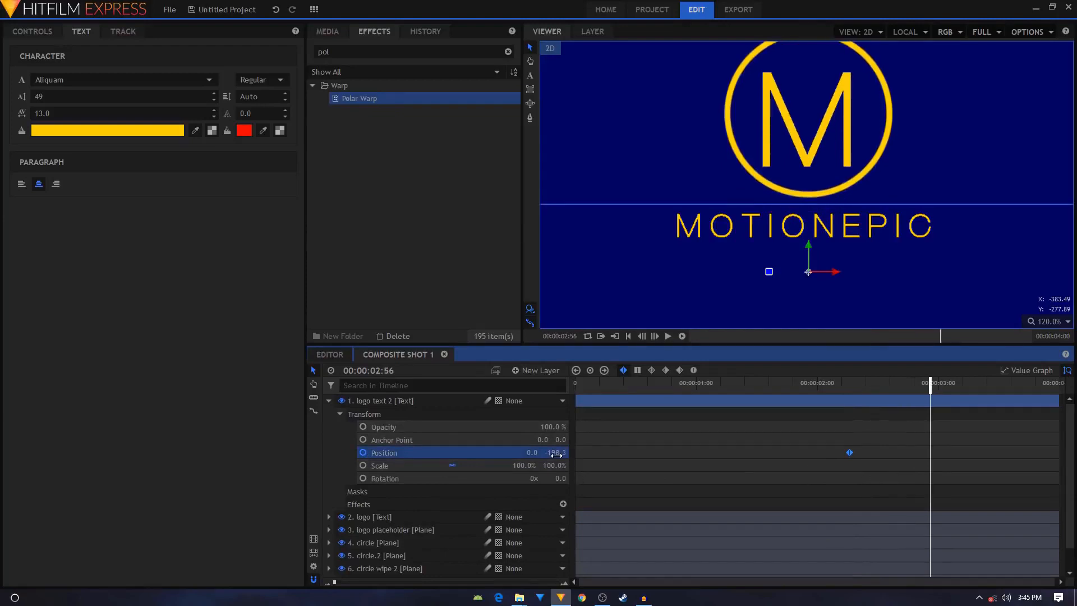
drag(557, 455, 540, 455)
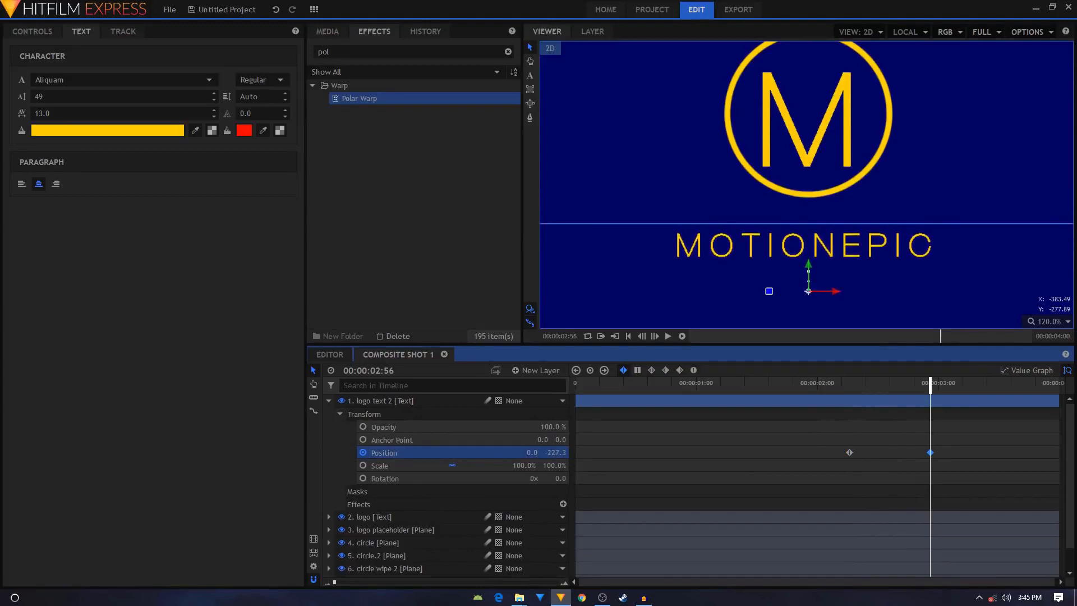
drag(840, 429, 940, 465)
click(340, 414)
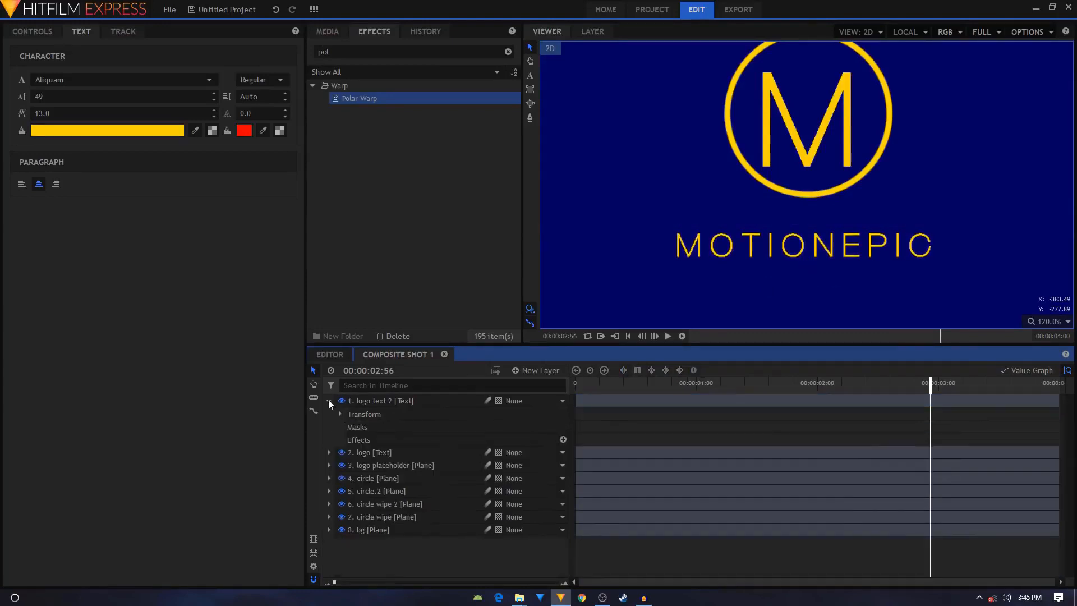
click(328, 401)
click(628, 388)
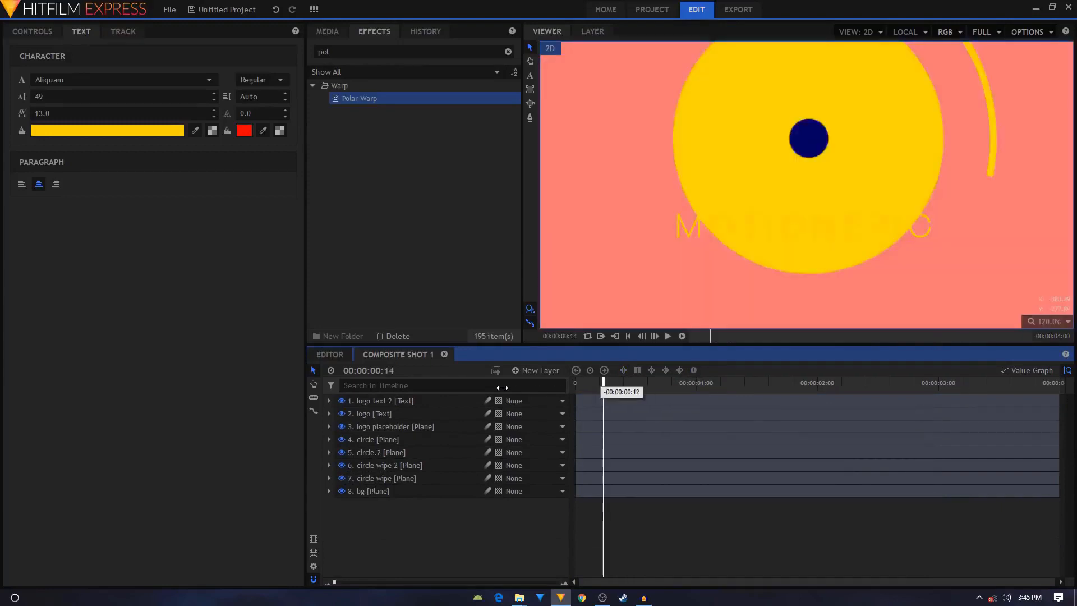